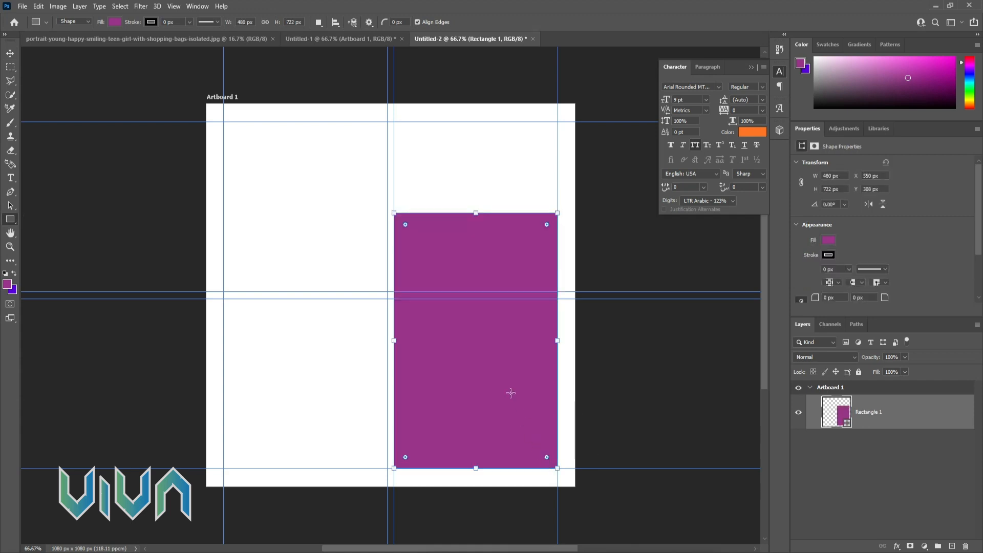
# - Set the radius of both top corners of the purple rectangle to 125 px
pyautogui.scroll(-2, 830, 272)
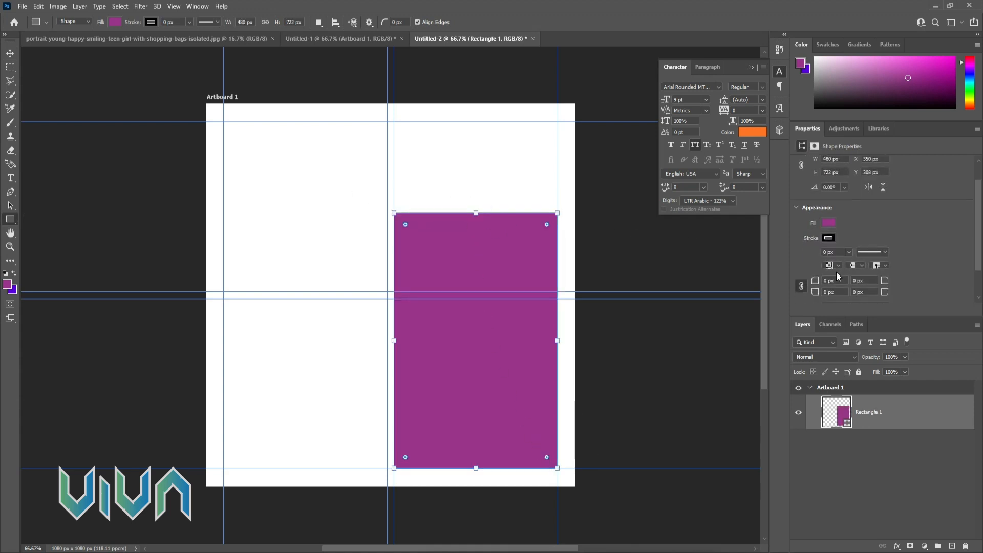
pyautogui.write('125')
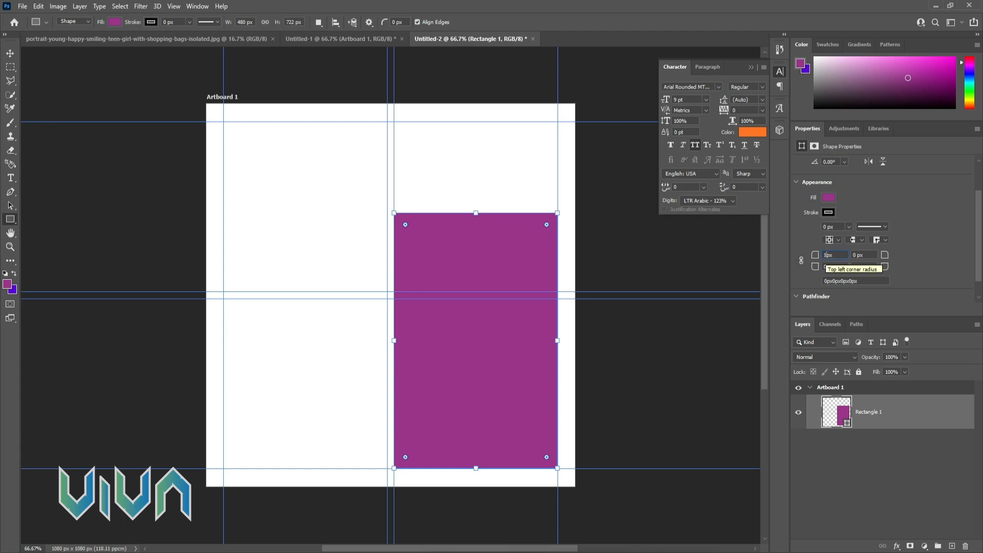
pyautogui.press('Return')
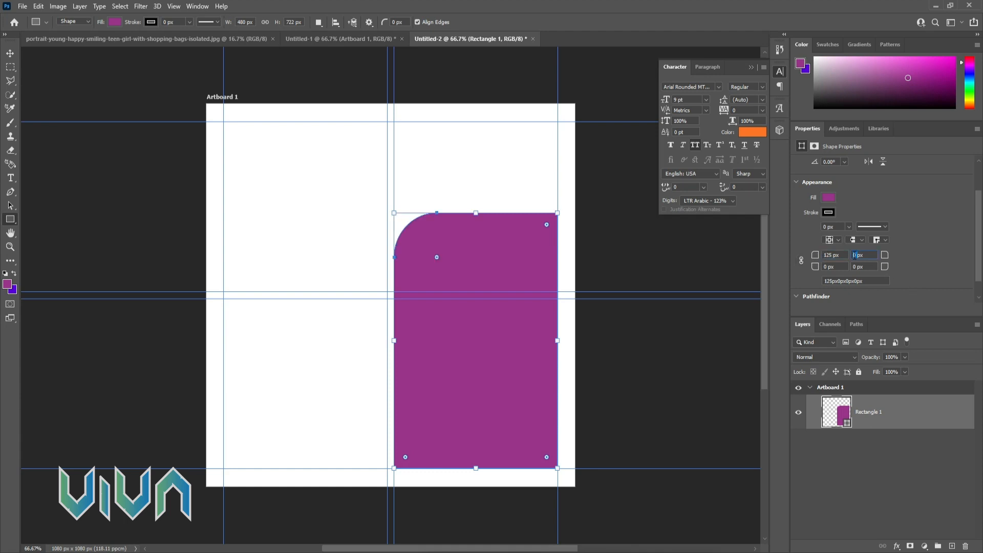
pyautogui.press('Return')
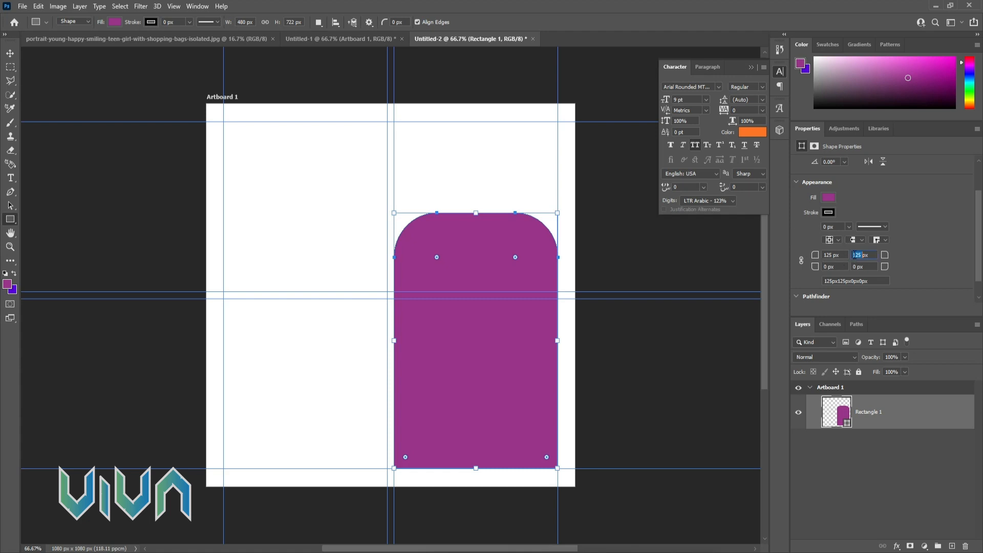
# - Set the radius of both top corners of the purple rectangle to 135 px
pyautogui.write('135')
pyautogui.press('Return')
pyautogui.write('135')
pyautogui.press('Return')
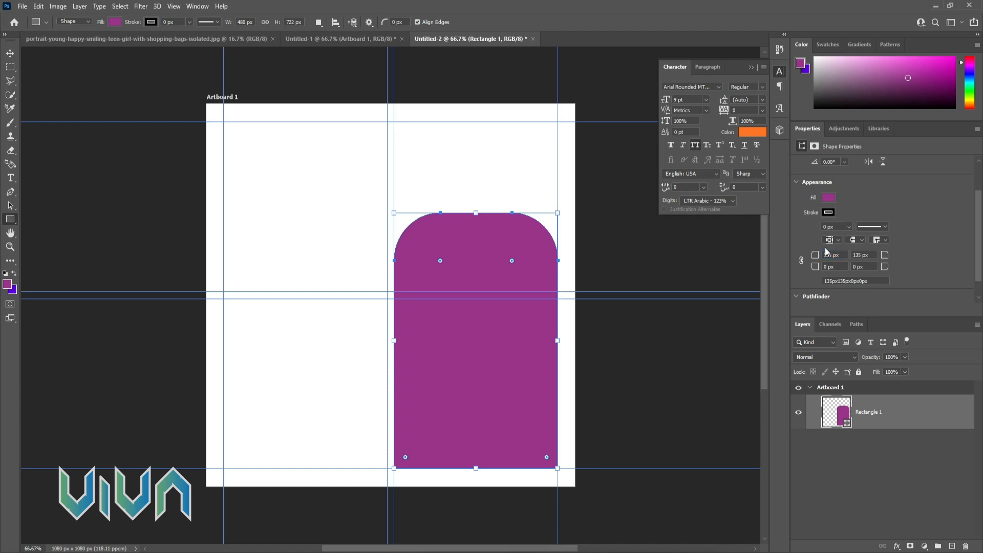
# - Duplicate the purple rounded rectangle's layer and fill the upper copy with orange
pyautogui.click(10, 53)
pyautogui.moveTo(842, 413); pyautogui.dragTo(952, 546)
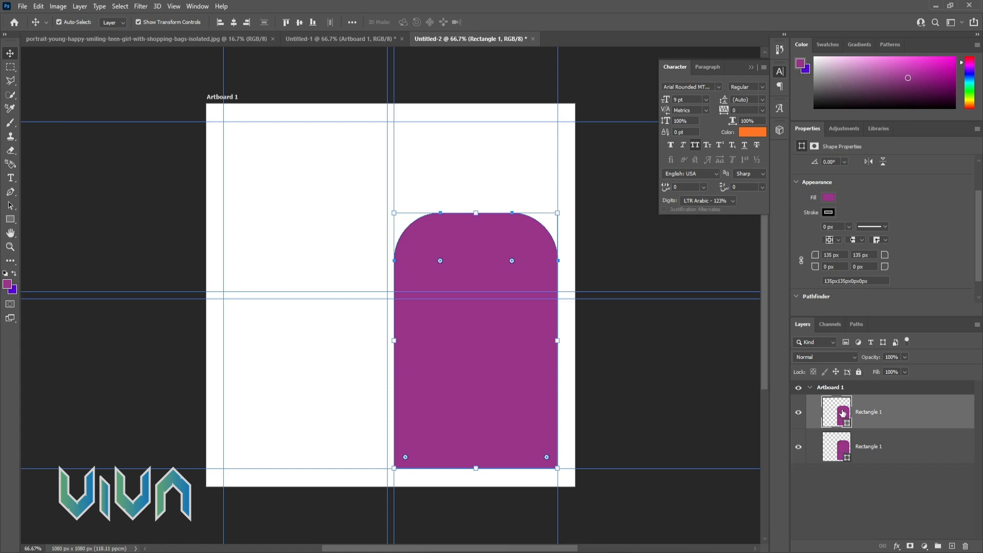
pyautogui.click(830, 198)
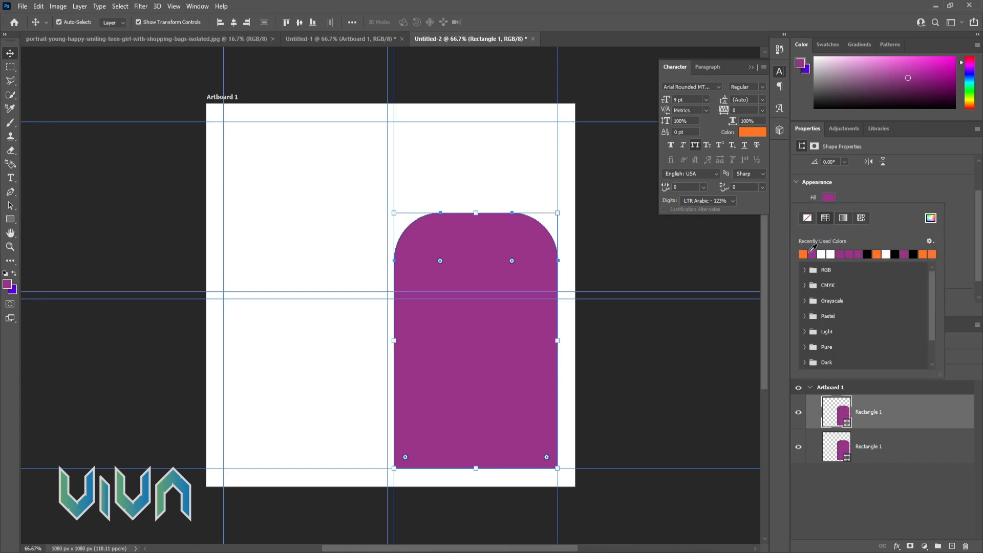
pyautogui.click(805, 254)
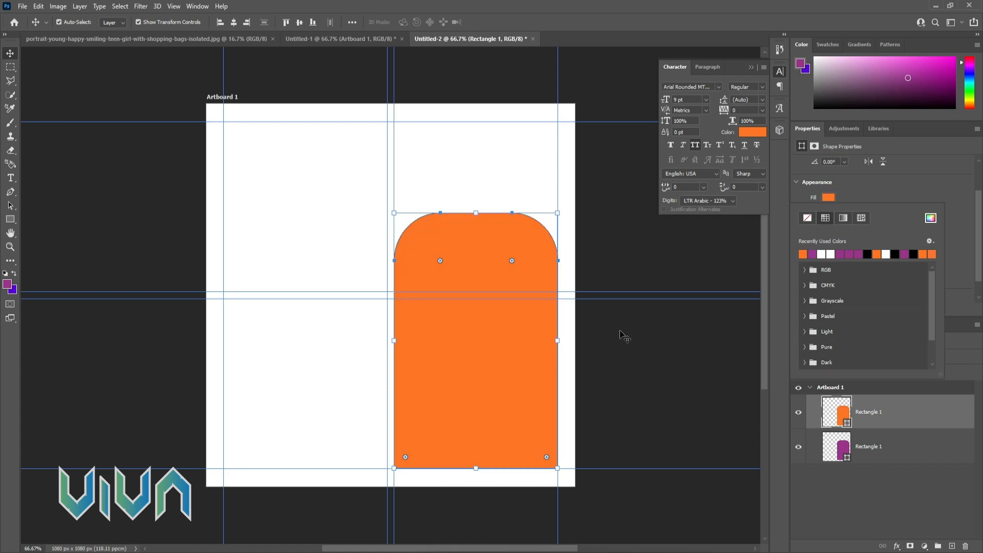
pyautogui.click(492, 224)
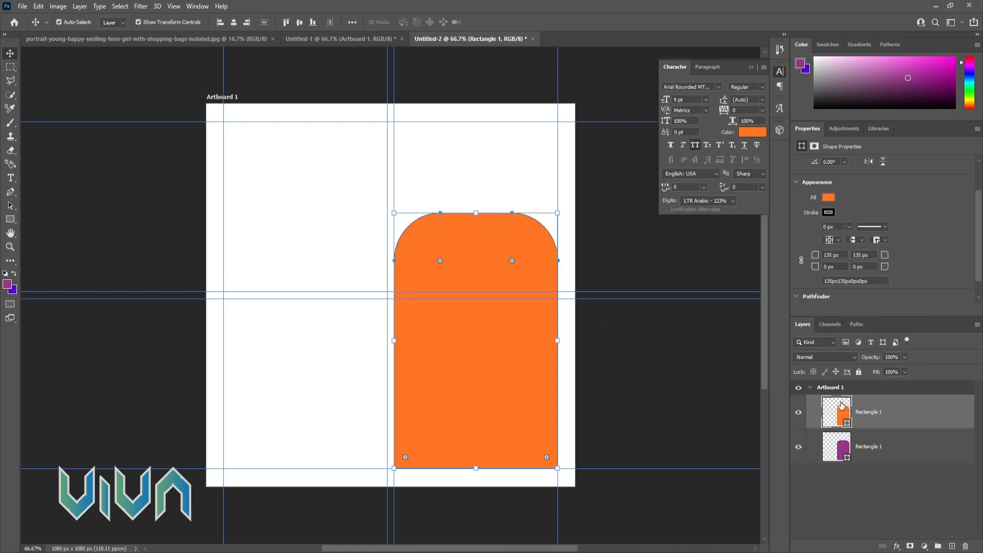
# - Shift the orange shape down 20 px and narrow it from both sides to expose a purple border
pyautogui.hotkey('shift', 'Down')
pyautogui.hotkey('shift', 'Down')
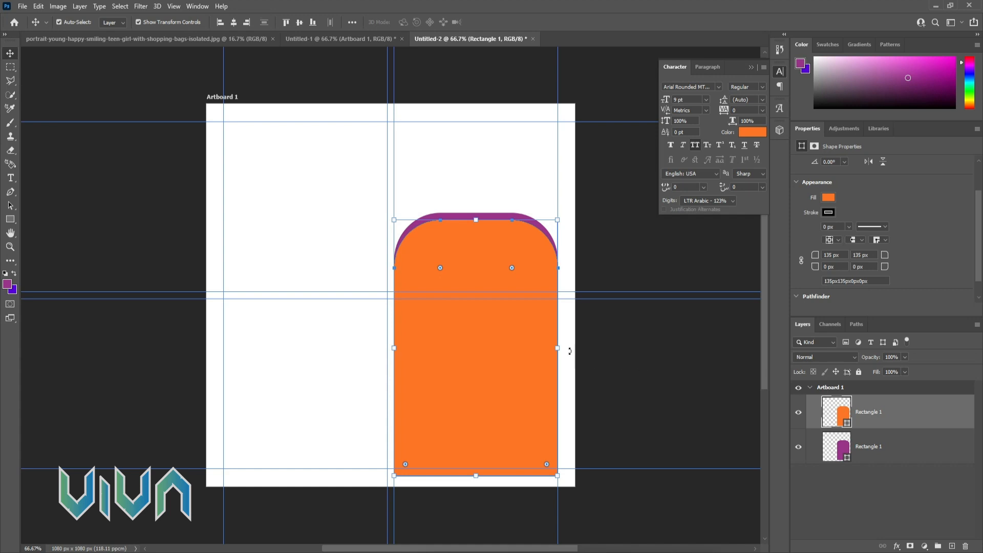
pyautogui.moveTo(558, 350); pyautogui.dragTo(551, 348)
pyautogui.moveTo(394, 348); pyautogui.dragTo(403, 348)
pyautogui.press('Return')
# - Duplicate the orange shape's layer and fill the top copy with white
pyautogui.moveTo(916, 417); pyautogui.dragTo(953, 546)
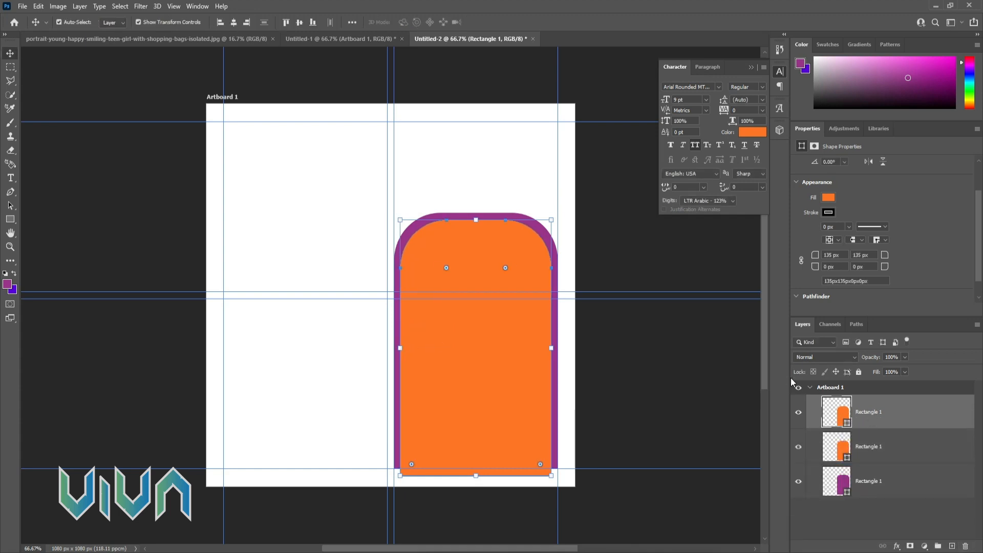
pyautogui.click(828, 197)
pyautogui.click(803, 254)
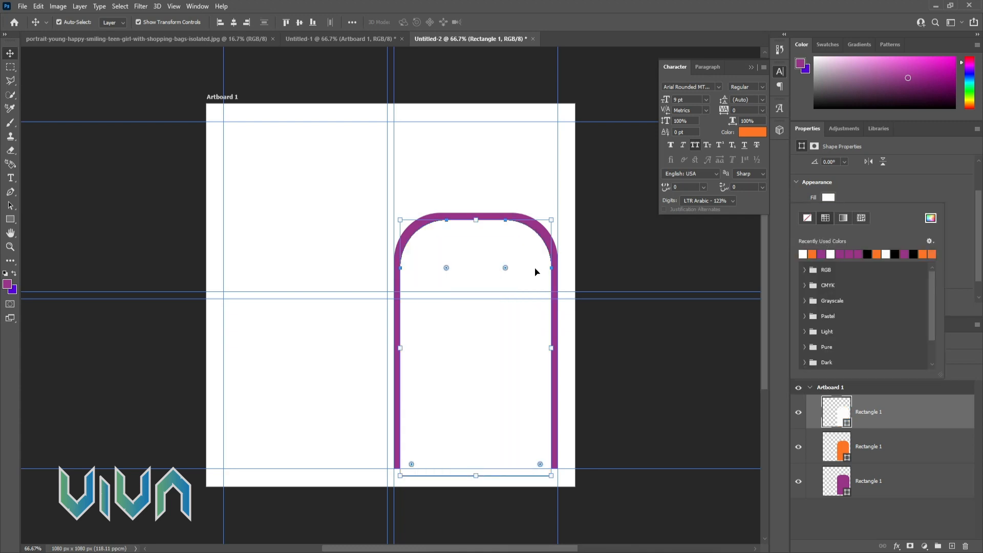
pyautogui.click(844, 410)
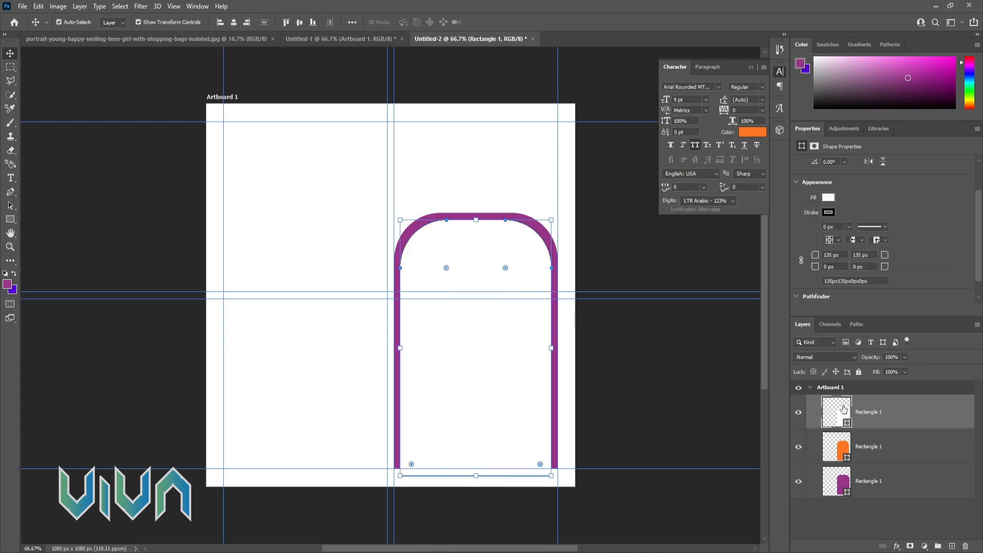
# - Shift the white shape down 20 px and narrow it from both sides to 407 px wide, exposing an orange border
pyautogui.hotkey('shift', 'Down')
pyautogui.hotkey('shift', 'Down')
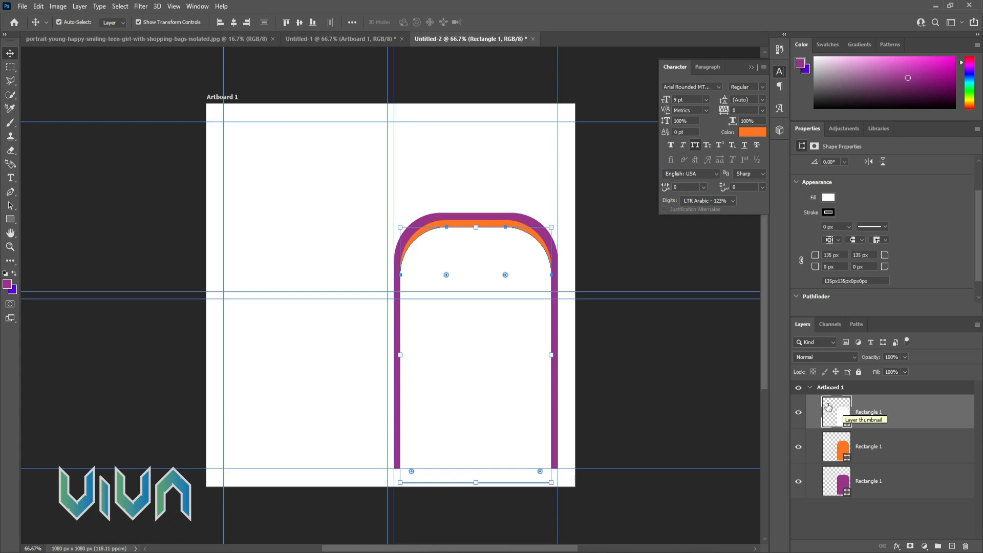
pyautogui.hotkey('ctrl', 't')
pyautogui.moveTo(551, 354); pyautogui.dragTo(546, 357)
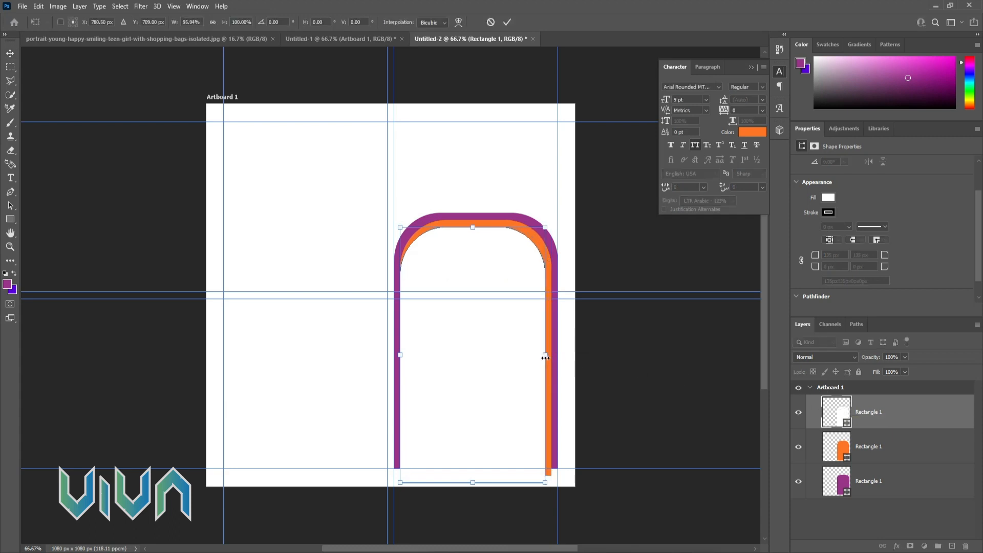
pyautogui.moveTo(399, 357); pyautogui.dragTo(406, 356)
pyautogui.press('Return')
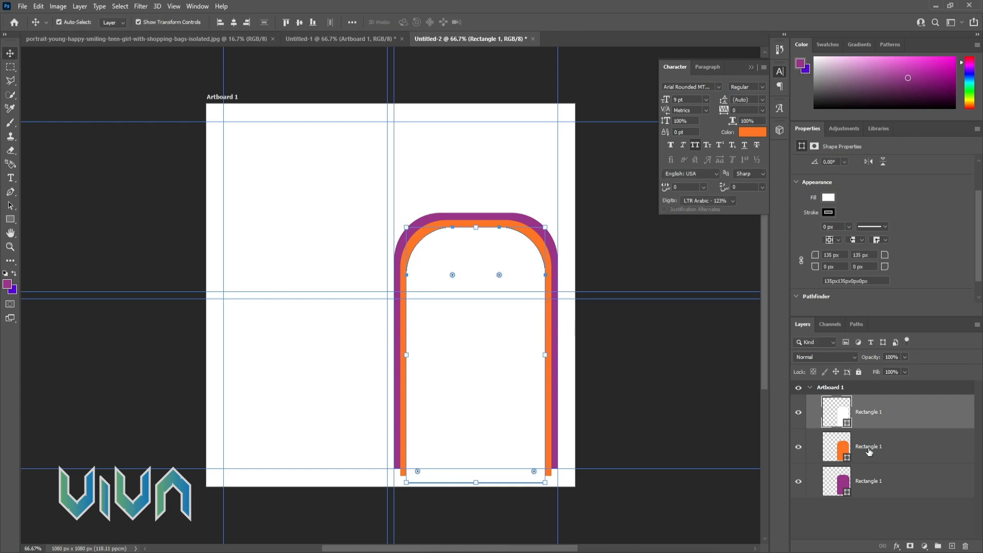
# - Rotate the three stacked shapes together to -135°, move them to the artboard's upper-right corner and lengthen them to about 112%
pyautogui.click(889, 508)
pyautogui.click(841, 421)
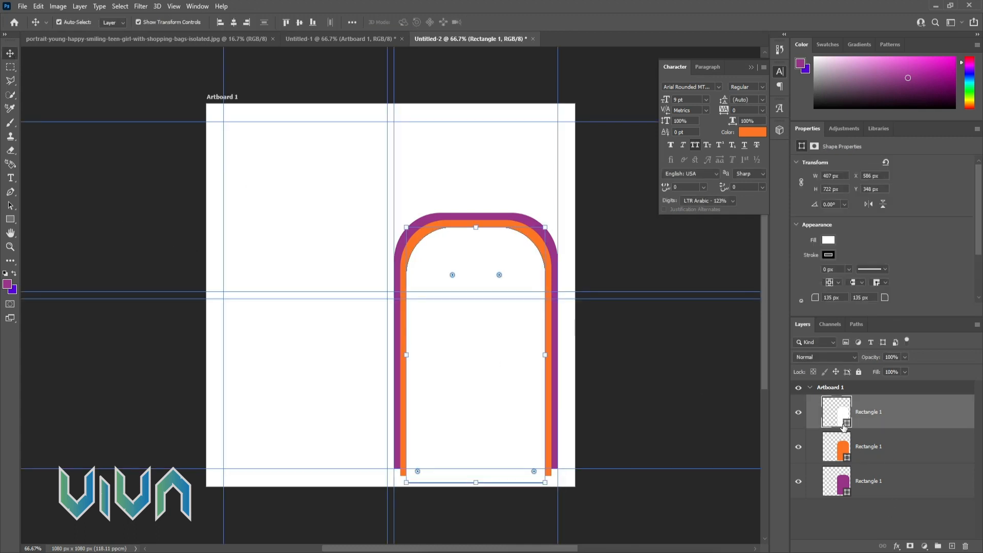
pyautogui.keyDown('shift'); pyautogui.click(871, 492); pyautogui.keyUp('shift')
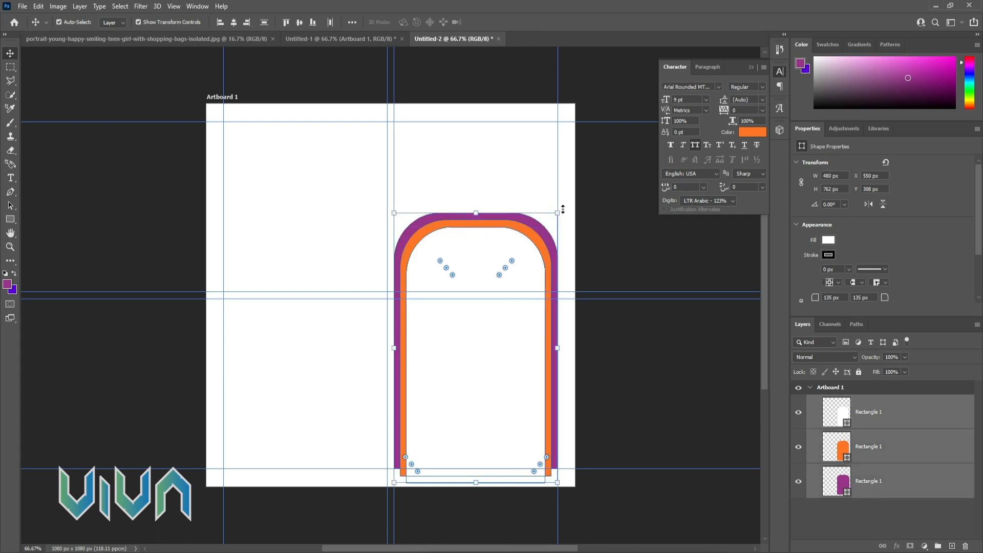
pyautogui.moveTo(563, 209); pyautogui.dragTo(388, 359)
pyautogui.moveTo(451, 359); pyautogui.dragTo(481, 228)
pyautogui.moveTo(596, 118); pyautogui.dragTo(618, 98)
pyautogui.moveTo(551, 281); pyautogui.dragTo(541, 299)
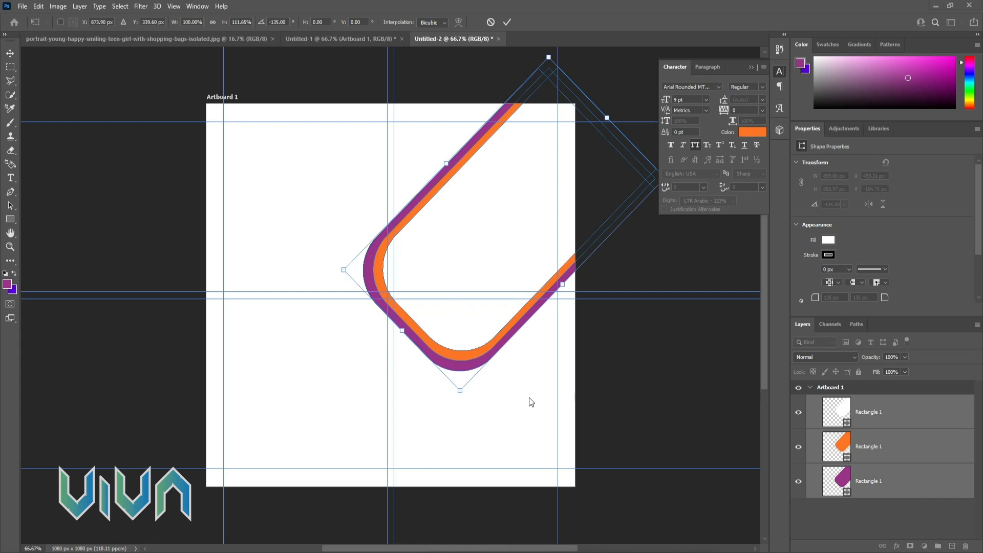
pyautogui.press('Return')
pyautogui.click(347, 430)
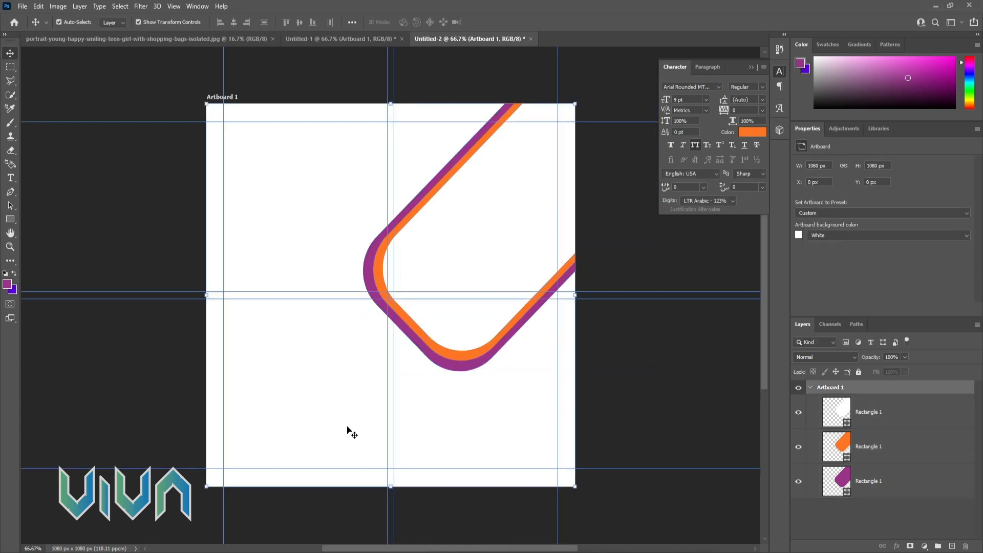
# - Duplicate the large purple shape's layer, rotate the copy 180° and move it into the artboard's lower-left corner
pyautogui.moveTo(859, 481); pyautogui.dragTo(951, 545)
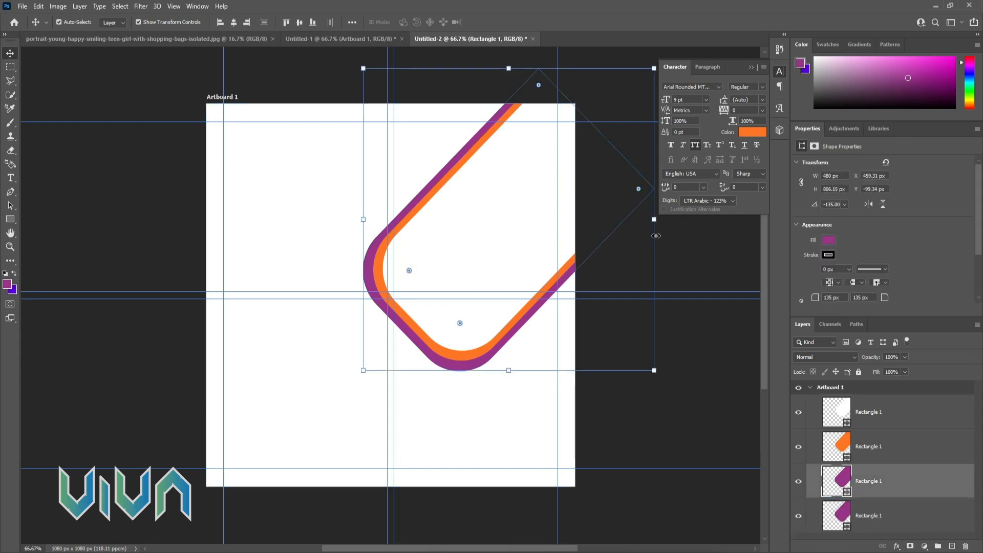
pyautogui.moveTo(659, 374); pyautogui.dragTo(413, 135)
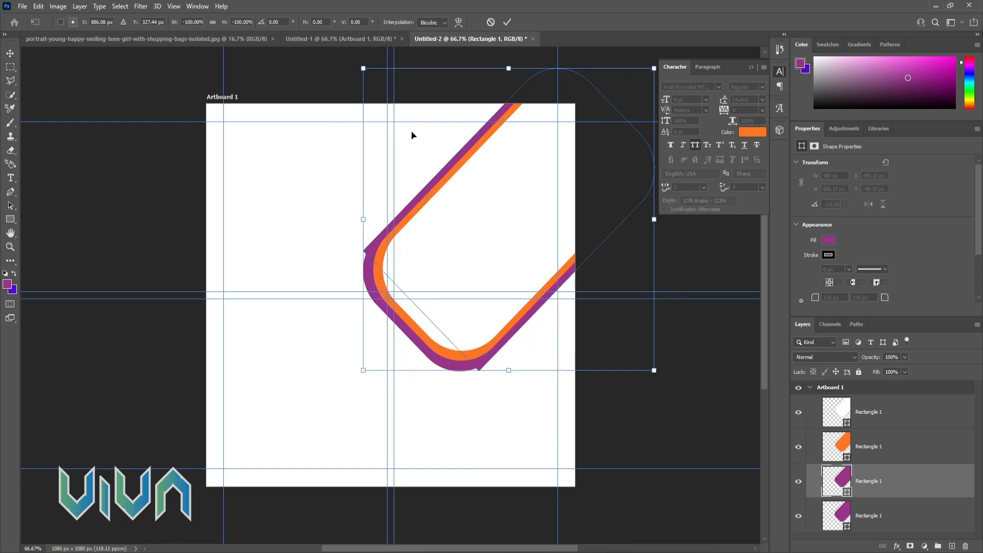
pyautogui.moveTo(537, 83); pyautogui.dragTo(230, 263)
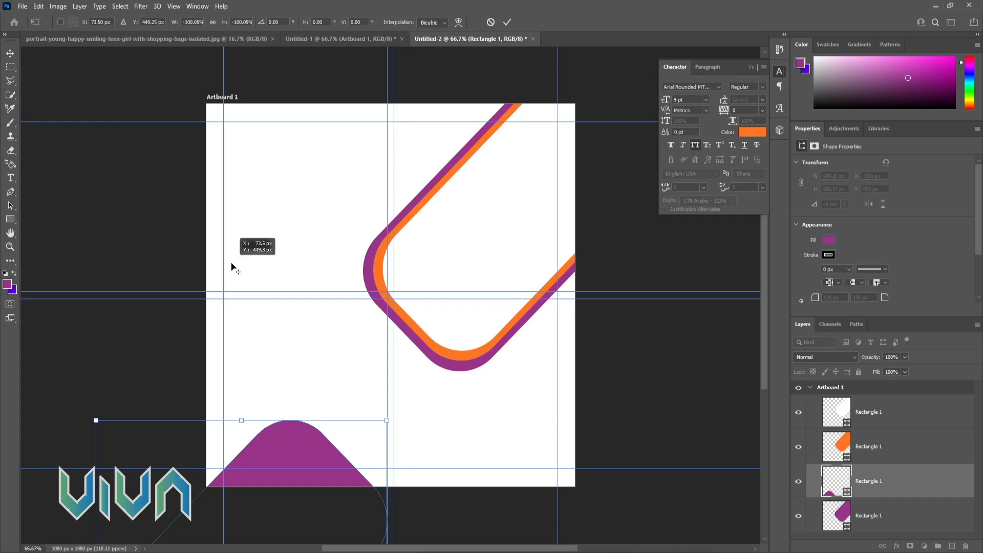
pyautogui.moveTo(296, 447); pyautogui.dragTo(244, 405)
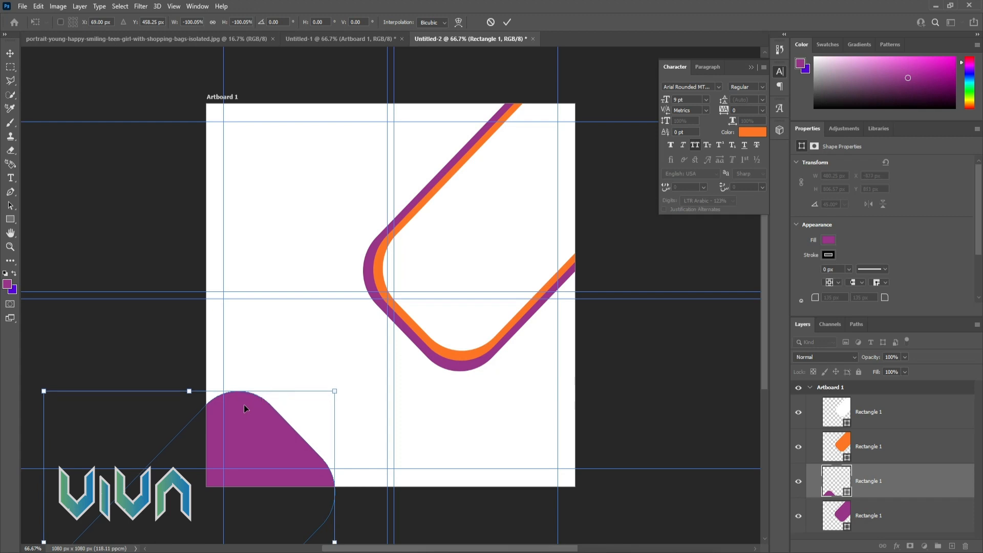
pyautogui.press('Return')
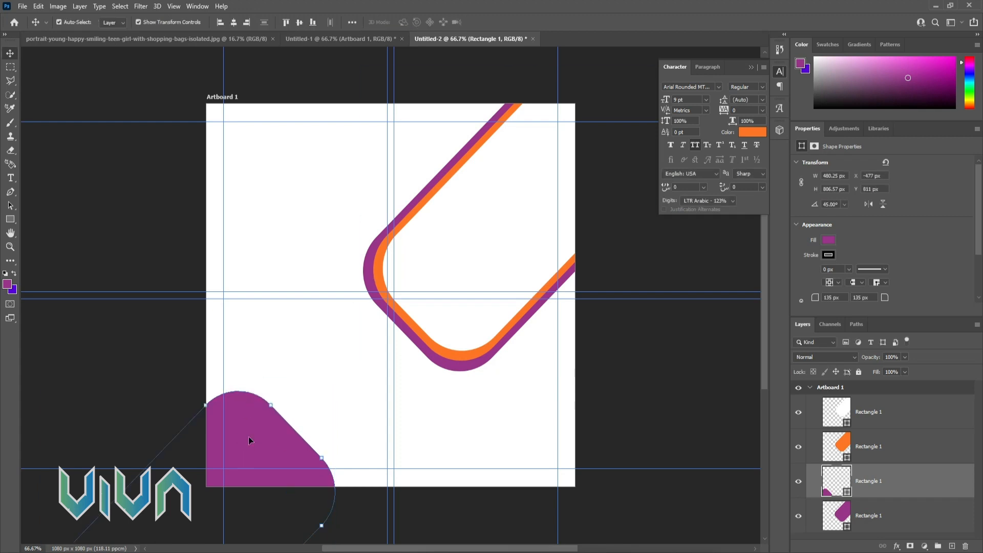
# - Place a copy of the lower-left purple shape at the artboard's upper-left edge
pyautogui.moveTo(243, 440); pyautogui.dragTo(173, 145)
pyautogui.click(302, 365)
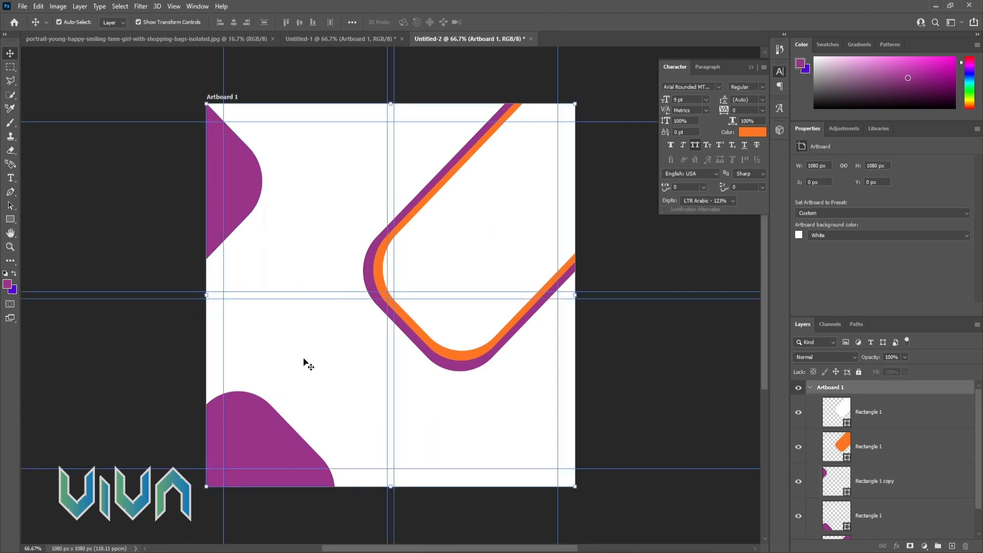
# - Give the lower-left shape no fill and a 30 px purple stroke, and shift it slightly right and down
pyautogui.click(272, 435)
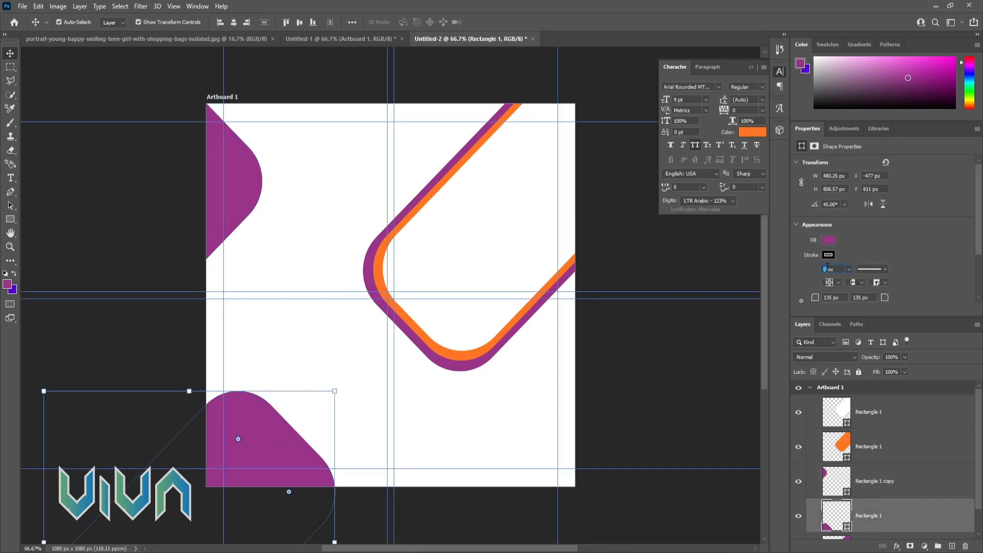
pyautogui.click(829, 239)
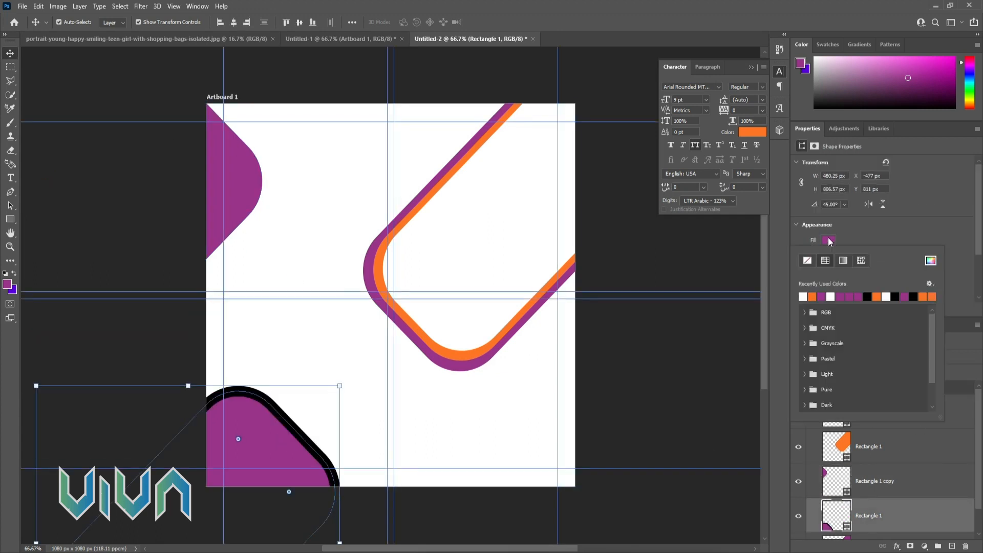
pyautogui.click(808, 261)
pyautogui.click(889, 237)
pyautogui.click(829, 254)
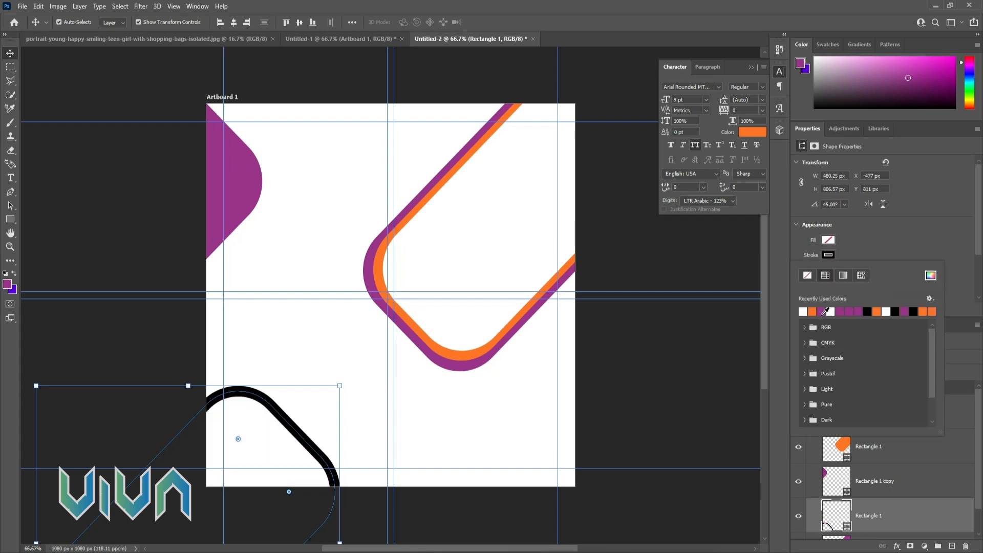
pyautogui.click(822, 311)
pyautogui.click(29, 88)
pyautogui.click(78, 176)
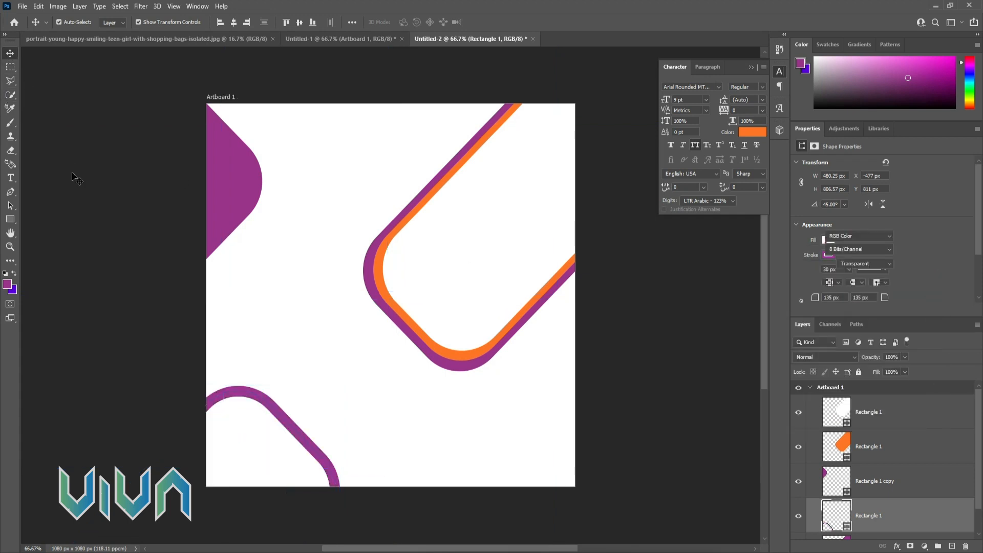
pyautogui.moveTo(267, 408); pyautogui.dragTo(307, 436)
pyautogui.click(324, 517)
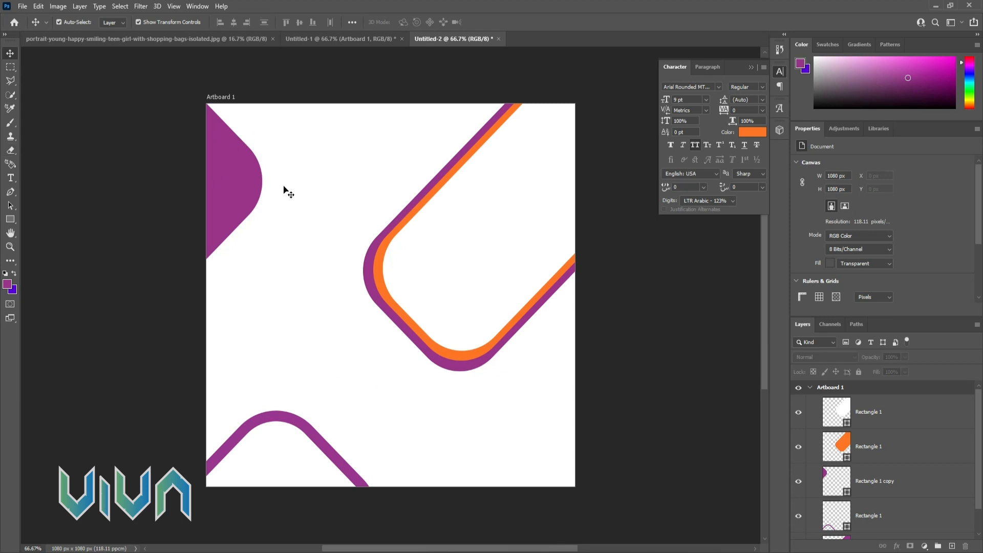
# - Copy the photo of the girl with shopping bags into the Untitled-2 artboard, directly above the white shape's layer
pyautogui.click(433, 227)
pyautogui.click(226, 39)
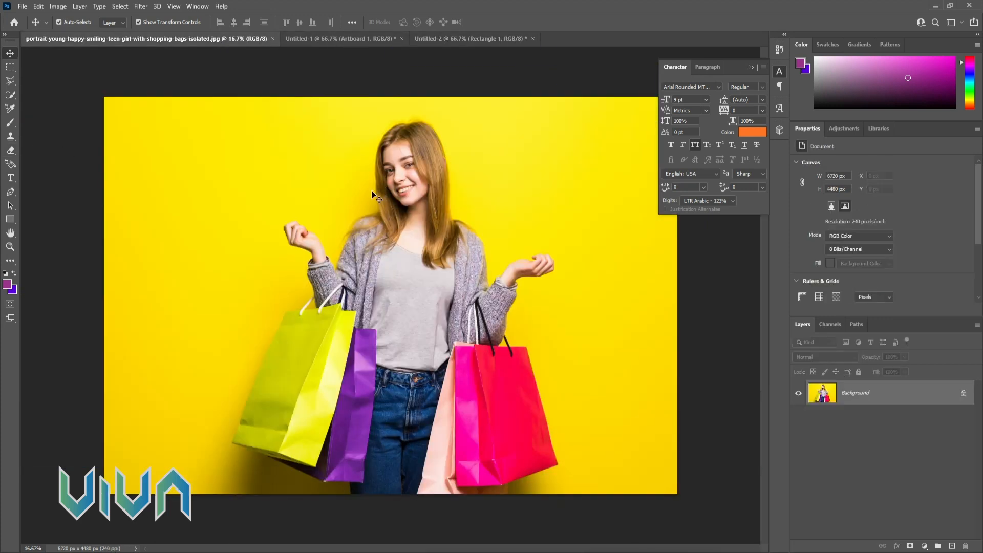
pyautogui.click(451, 45)
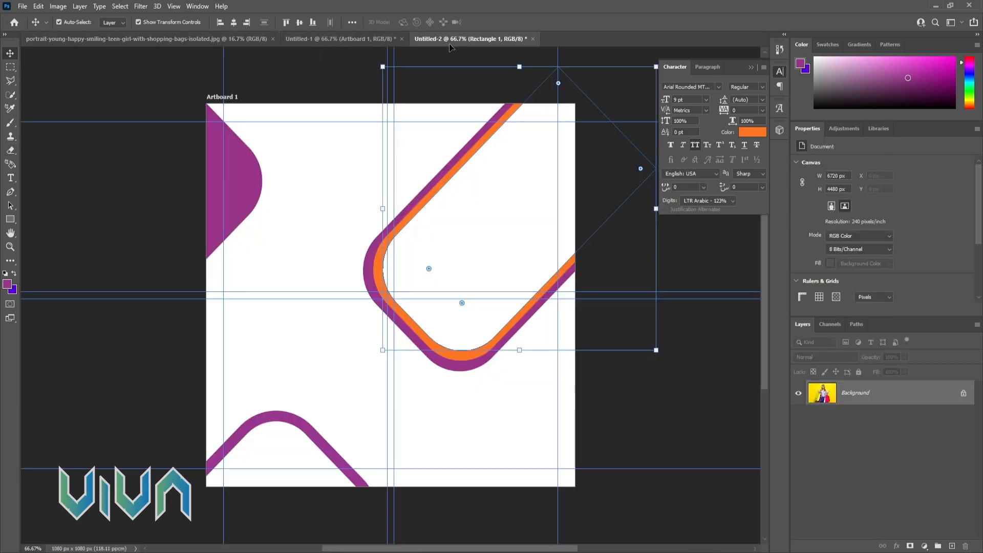
pyautogui.moveTo(452, 79); pyautogui.dragTo(440, 130)
pyautogui.scroll(1, 436, 231)
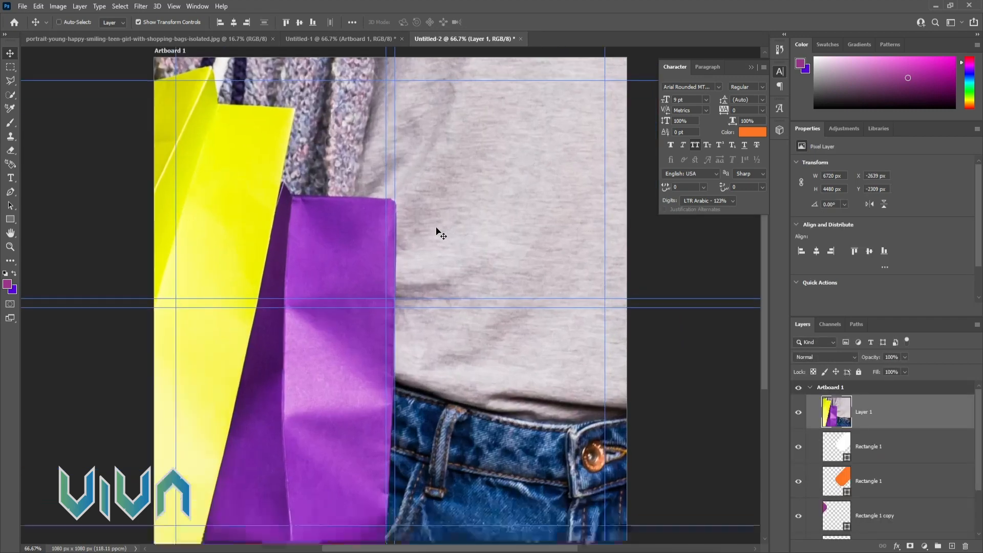
pyautogui.scroll(-5, 436, 231)
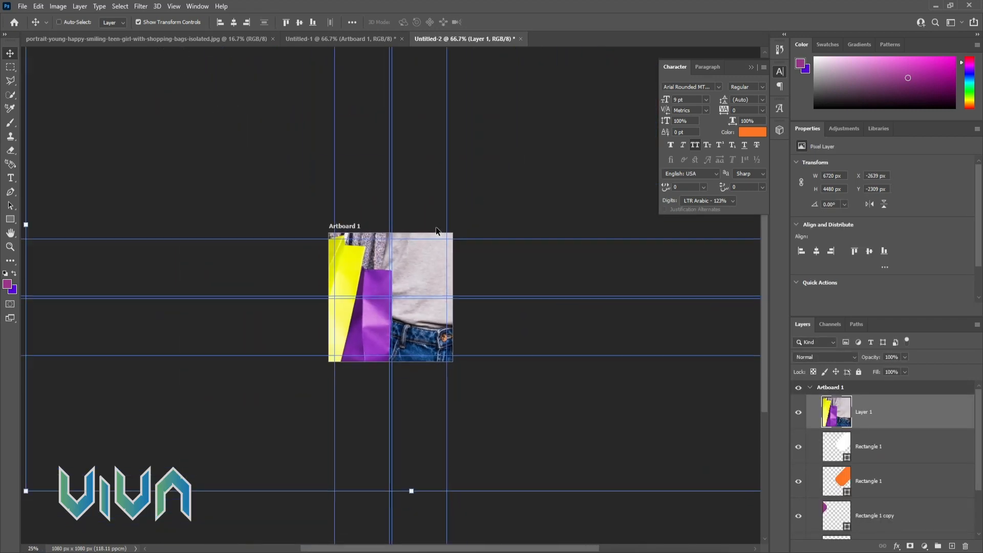
# - Scale the shopping photo down to about 14.8% and place it over the rounded shapes in the artboard's upper-right area
pyautogui.hotkey('ctrl', 't')
pyautogui.moveTo(693, 242); pyautogui.dragTo(442, 353)
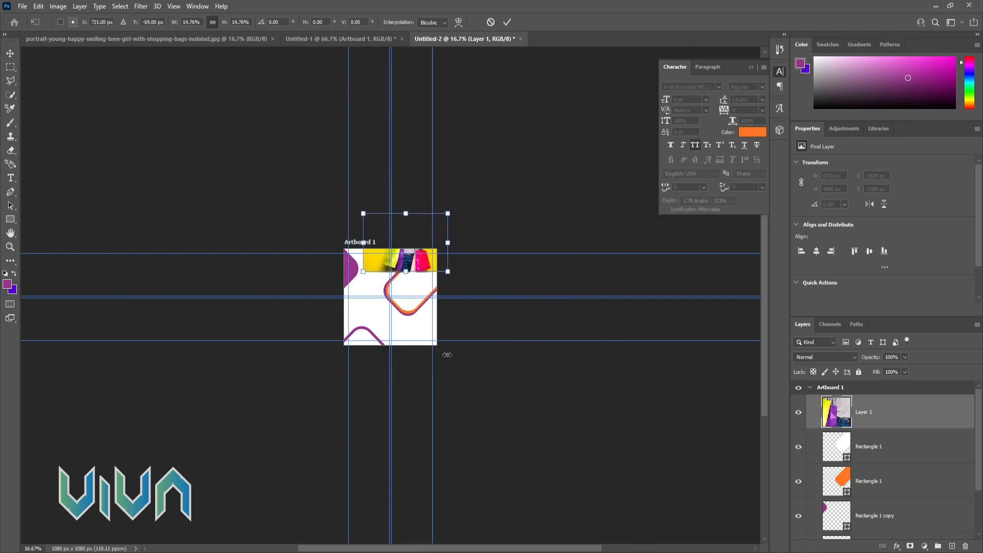
pyautogui.moveTo(423, 268); pyautogui.dragTo(427, 297)
pyautogui.scroll(8, 427, 297)
pyautogui.scroll(-4, 426, 291)
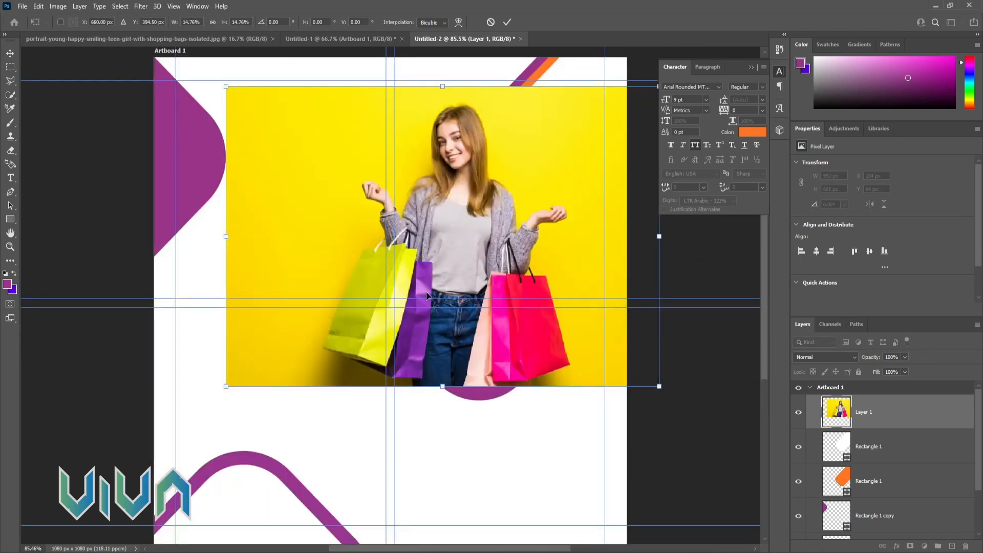
pyautogui.moveTo(514, 229); pyautogui.dragTo(538, 170)
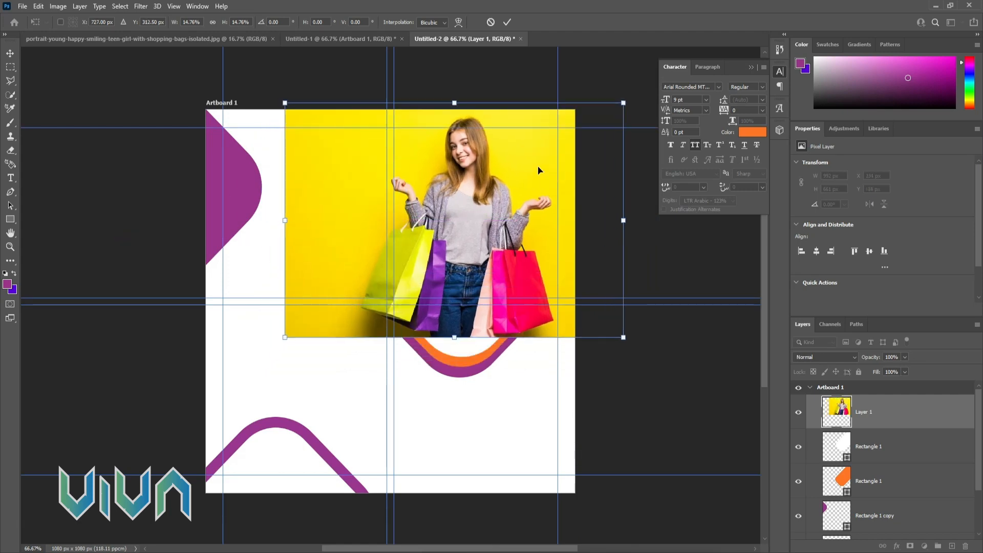
pyautogui.press('Return')
# - Clip the shopping photo to the white rounded shape with a clipping mask
pyautogui.click(857, 446)
pyautogui.rightClick(874, 416)
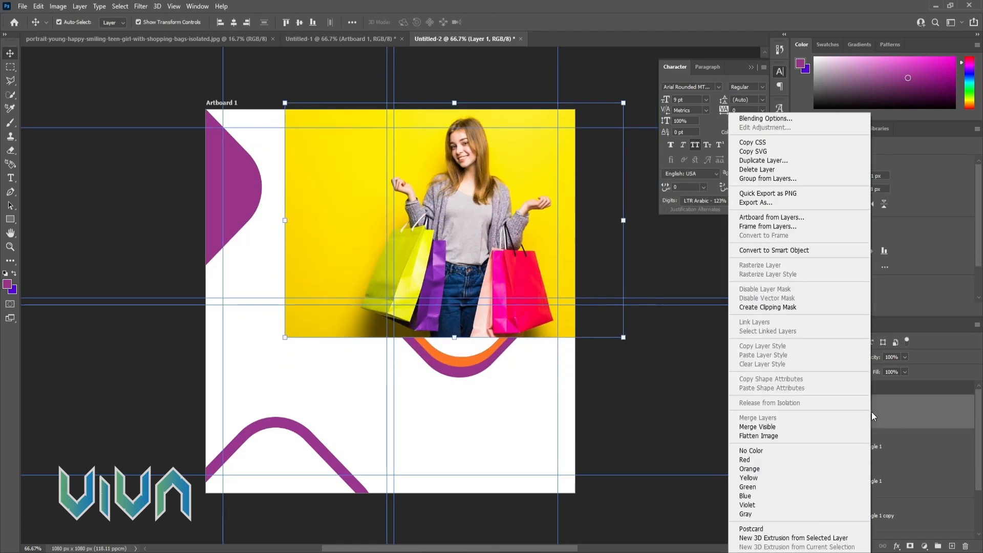
pyautogui.click(789, 308)
# - Enlarge the clipped photo to about 110% and shift it right so the girl's face sits inside the frame
pyautogui.moveTo(518, 230); pyautogui.dragTo(531, 257)
pyautogui.hotkey('ctrl', 't')
pyautogui.moveTo(467, 129); pyautogui.dragTo(479, 107)
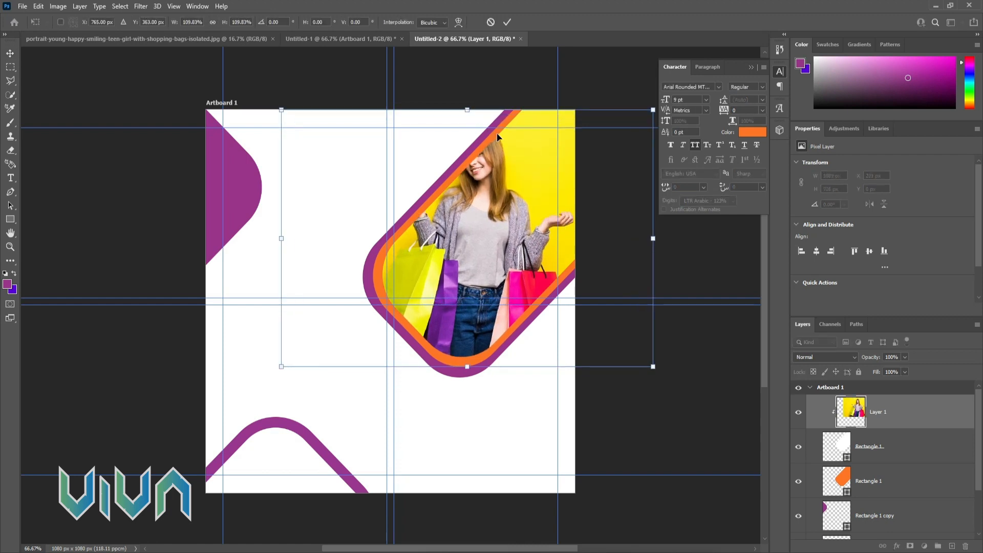
pyautogui.hotkey('shift', 'Right')
pyautogui.hotkey('shift', 'Right')
pyautogui.hotkey('shift', 'Right')
pyautogui.hotkey('shift', 'Right')
pyautogui.hotkey('shift', 'Right')
pyautogui.hotkey('shift', 'Right')
pyautogui.hotkey('shift', 'Right')
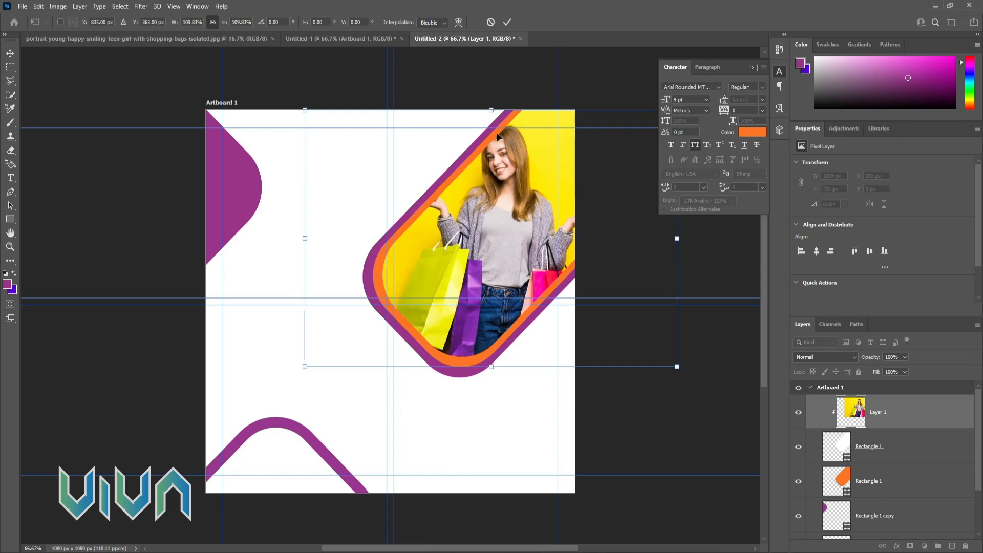
pyautogui.hotkey('shift', 'Right')
pyautogui.hotkey('shift', 'Right')
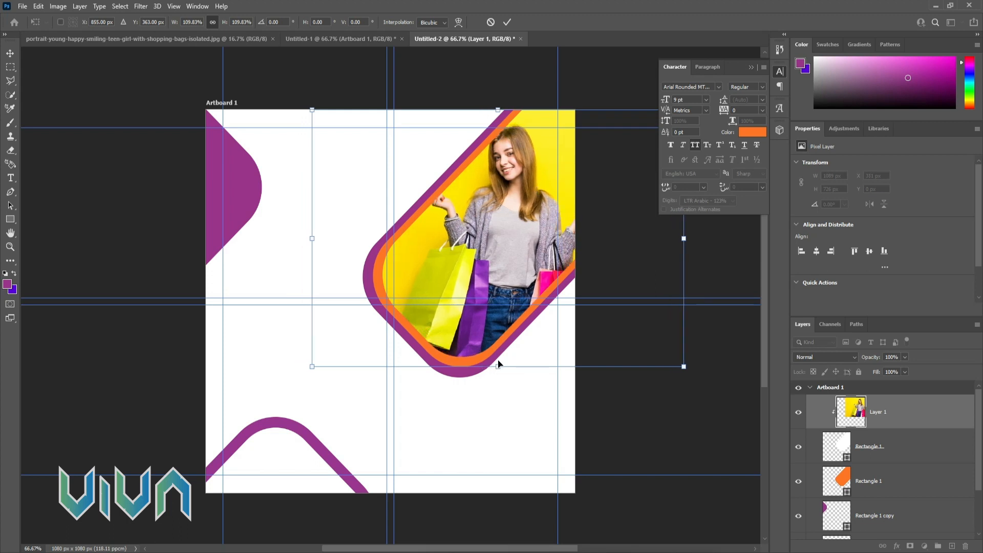
# - Reduce the photo's scaling to about 105.5% and nudge it 10 px left
pyautogui.moveTo(499, 367); pyautogui.dragTo(500, 358)
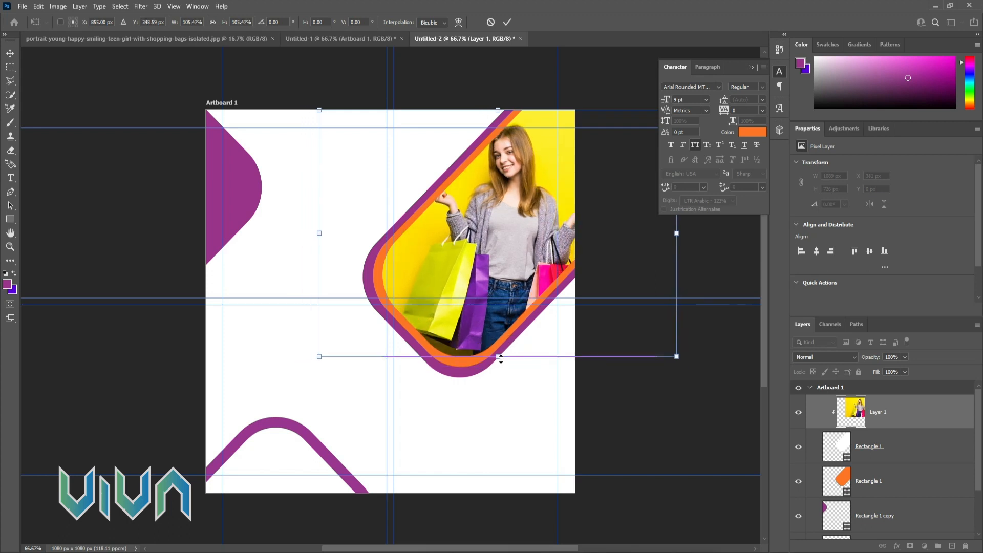
pyautogui.hotkey('shift', 'Left')
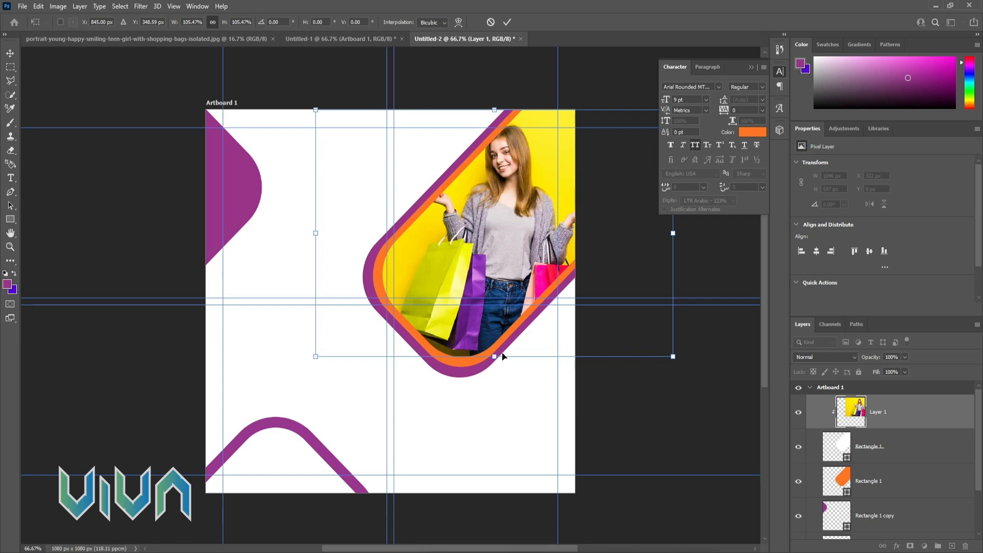
pyautogui.press('Return')
# - Move the large purple shape's layer directly beneath the orange shape's layer
pyautogui.click(844, 454)
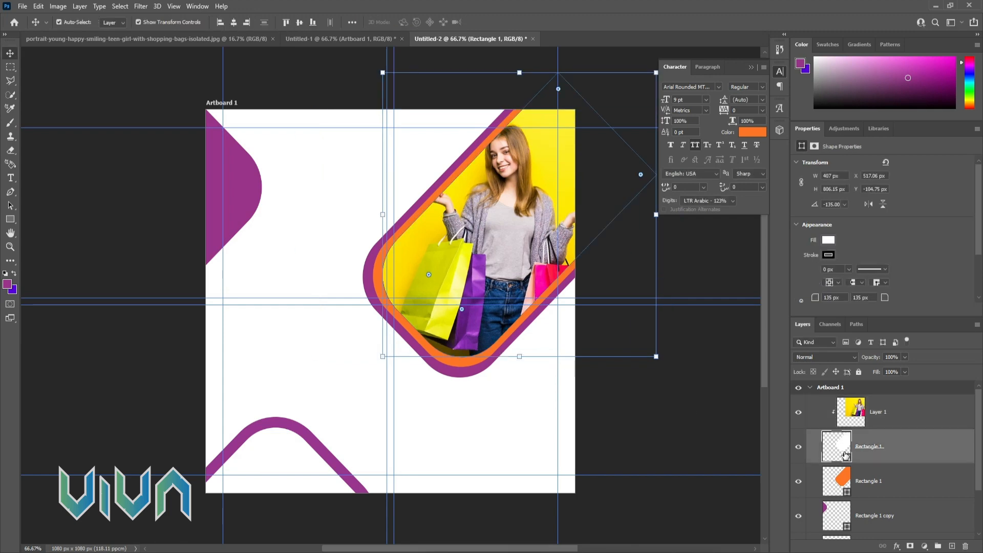
pyautogui.keyDown('shift'); pyautogui.click(877, 515); pyautogui.keyUp('shift')
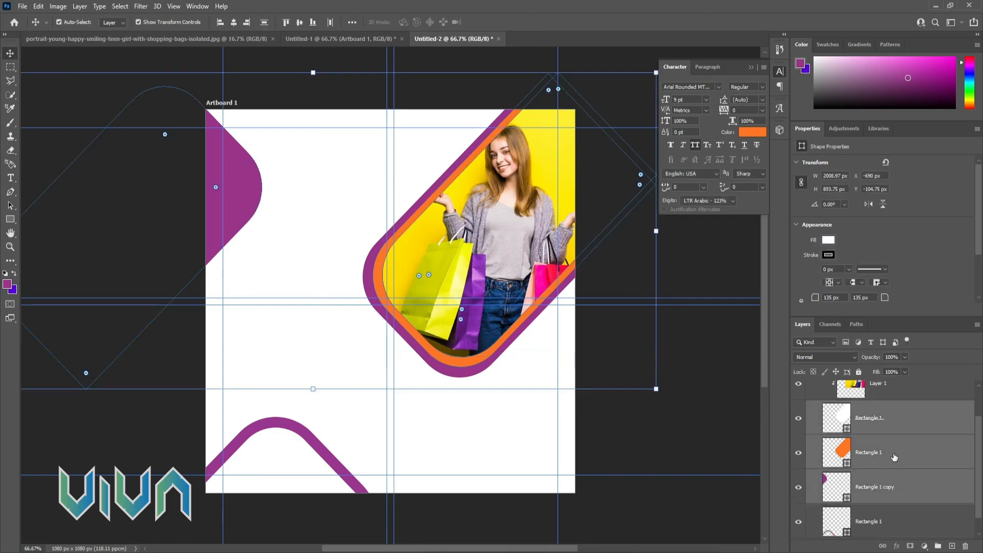
pyautogui.scroll(-1, 890, 451)
pyautogui.scroll(-1, 890, 451)
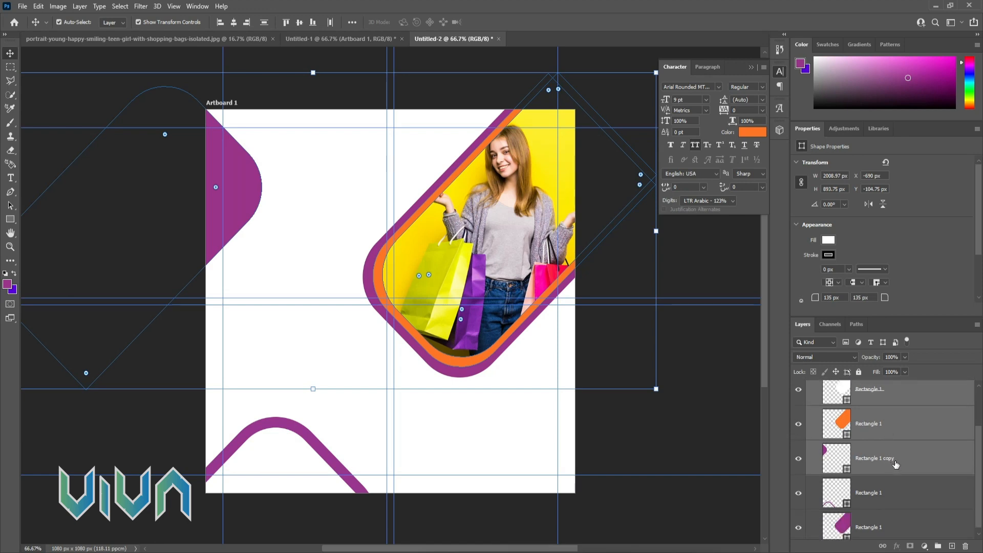
pyautogui.click(902, 435)
pyautogui.scroll(-1, 909, 473)
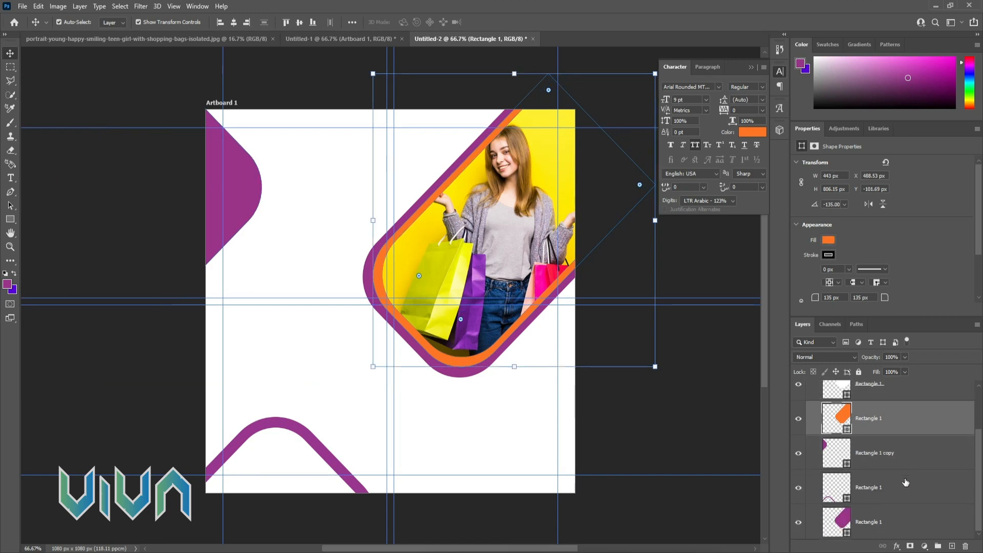
pyautogui.moveTo(909, 522); pyautogui.dragTo(904, 448)
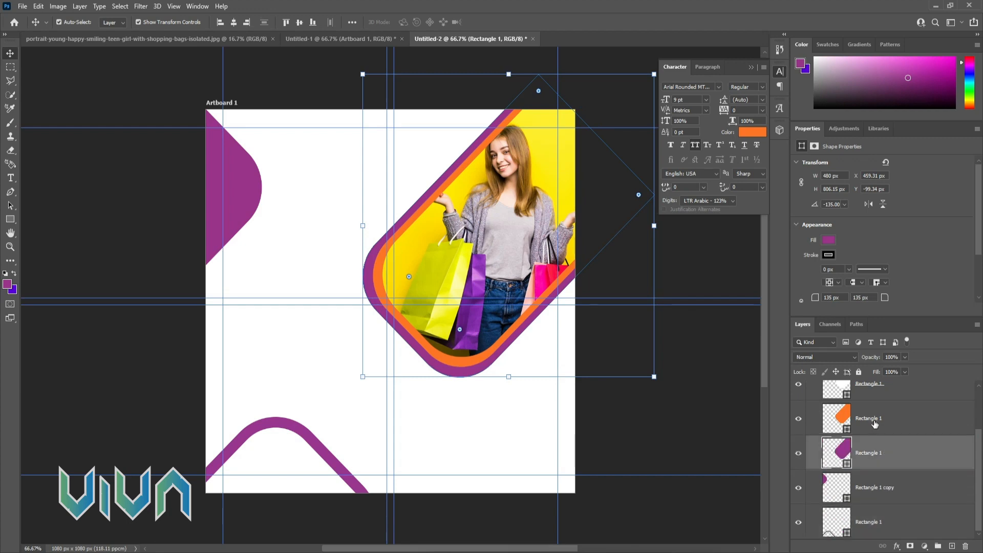
# - Enlarge the white, orange and large purple frame shapes together to about 110.6%, extending them left and down
pyautogui.click(883, 396)
pyautogui.keyDown('shift'); pyautogui.click(867, 451); pyautogui.keyUp('shift')
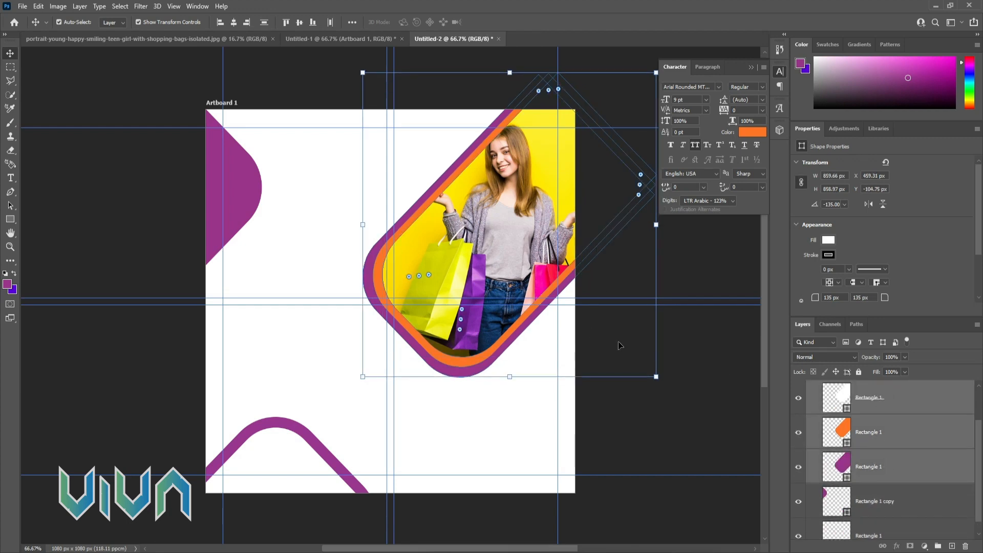
pyautogui.moveTo(362, 74); pyautogui.dragTo(342, 59)
pyautogui.moveTo(436, 185); pyautogui.dragTo(424, 181)
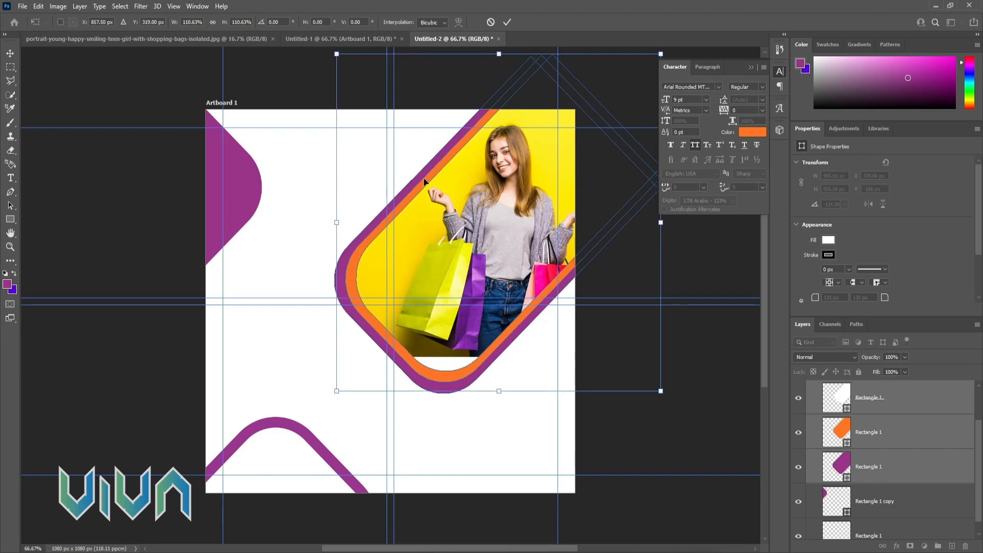
pyautogui.press('Return')
# - Enlarge the clipped photo to about 105.7% and reposition it down and left to fill the enlarged frame
pyautogui.moveTo(495, 240); pyautogui.dragTo(495, 254)
pyautogui.hotkey('ctrl', 't')
pyautogui.moveTo(497, 123); pyautogui.dragTo(497, 110)
pyautogui.hotkey('ctrl', 'z')
pyautogui.moveTo(507, 177); pyautogui.dragTo(488, 177)
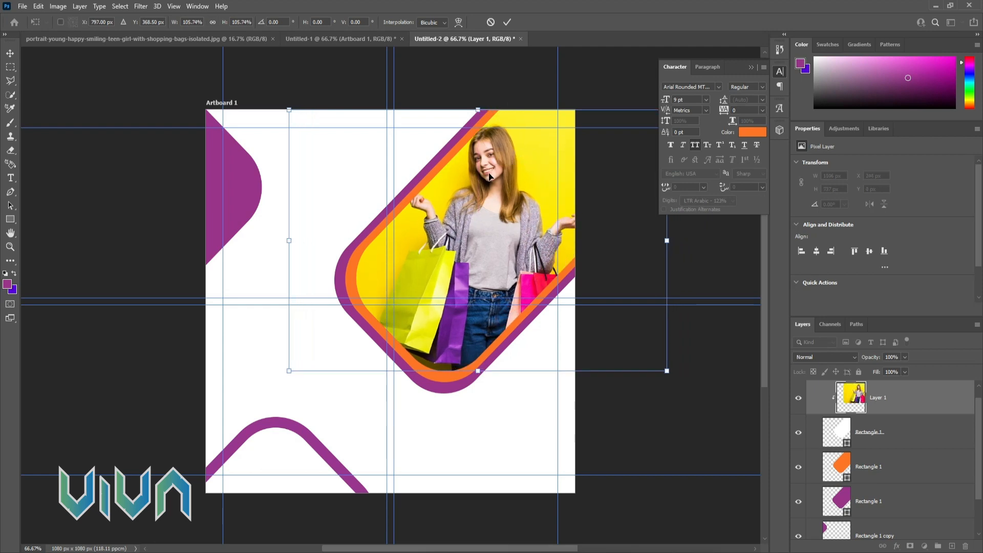
pyautogui.click(9, 52)
pyautogui.click(43, 59)
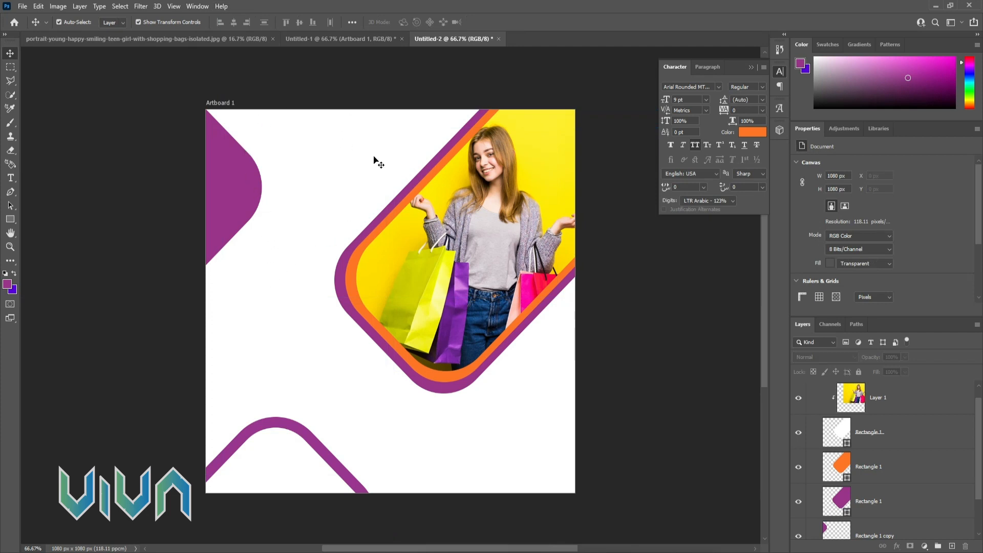
# - Add a text box about 299 x 68 px between the left purple shape and the photo frame, reading SPECIAL OFFER
pyautogui.click(17, 178)
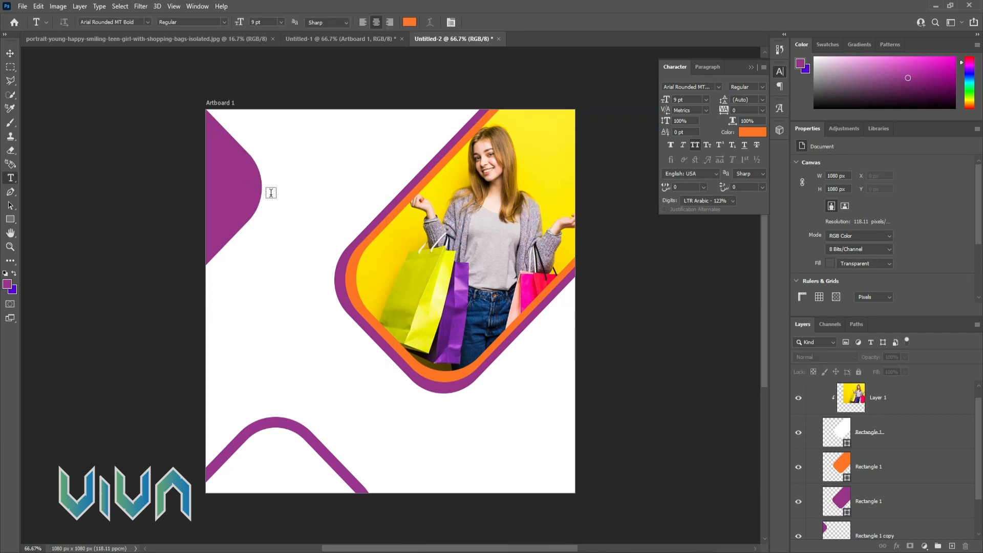
pyautogui.moveTo(271, 196); pyautogui.dragTo(372, 219)
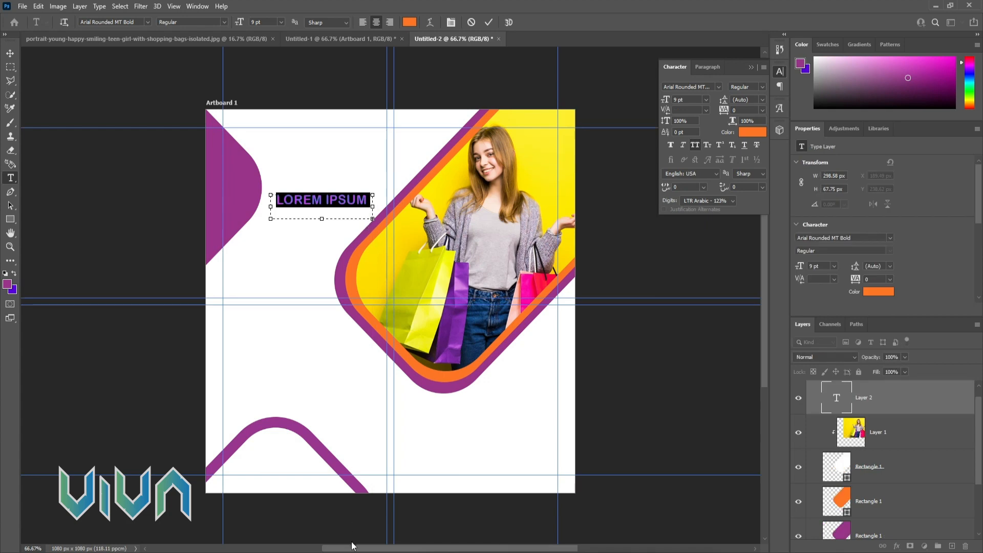
pyautogui.write('SPECIAL OFFER')
# - Set the tracking of the word SPECIAL to 200 and of OFFER to 100
pyautogui.doubleClick(318, 200)
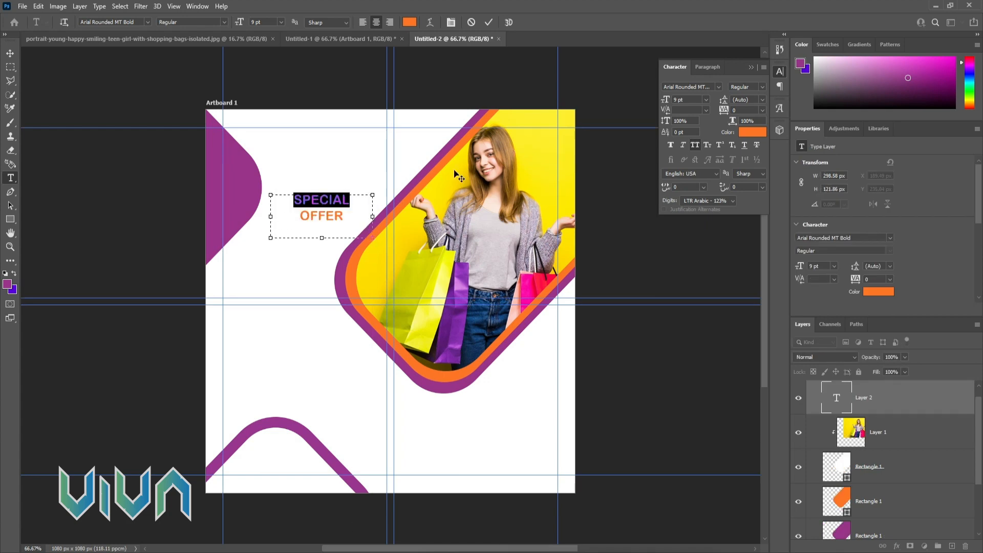
pyautogui.click(763, 110)
pyautogui.click(749, 236)
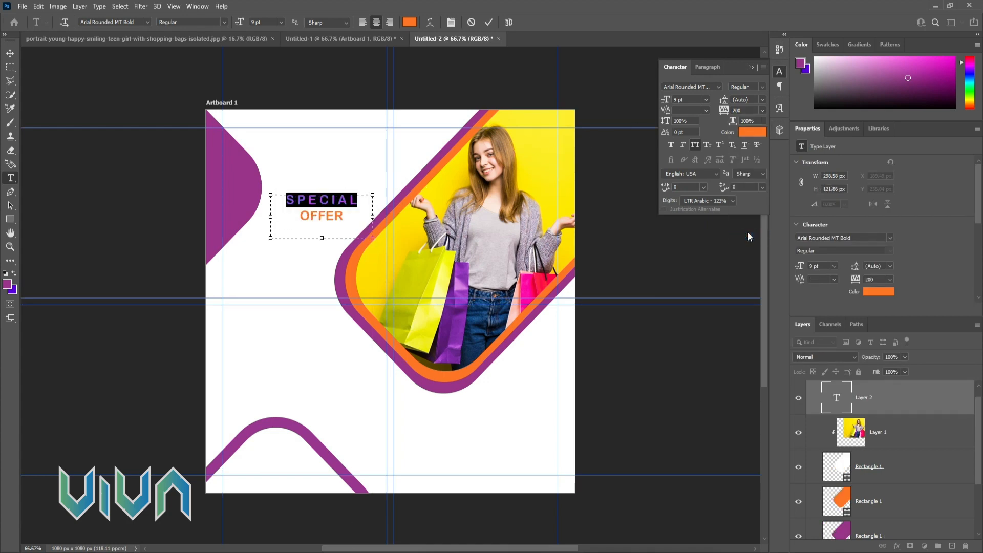
pyautogui.doubleClick(328, 215)
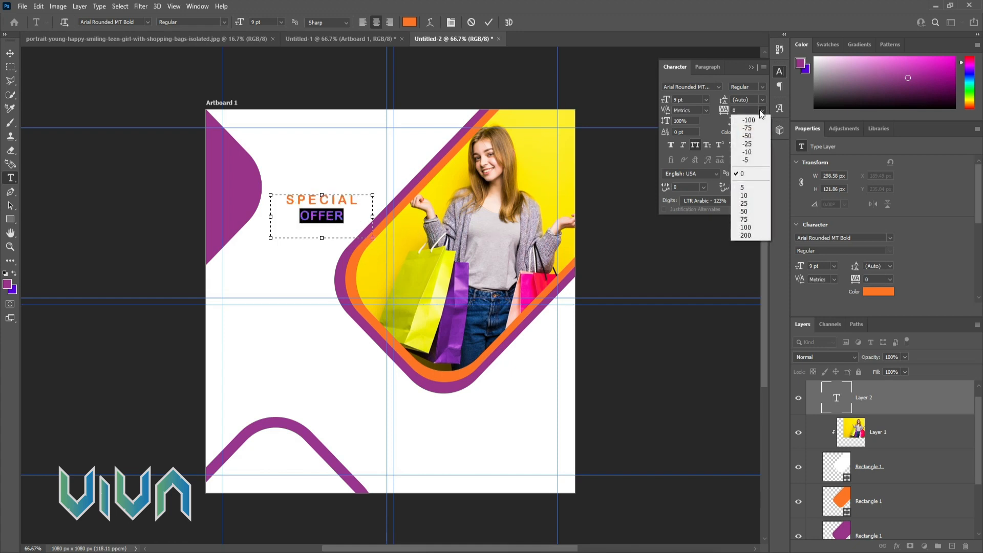
pyautogui.click(747, 227)
pyautogui.click(10, 53)
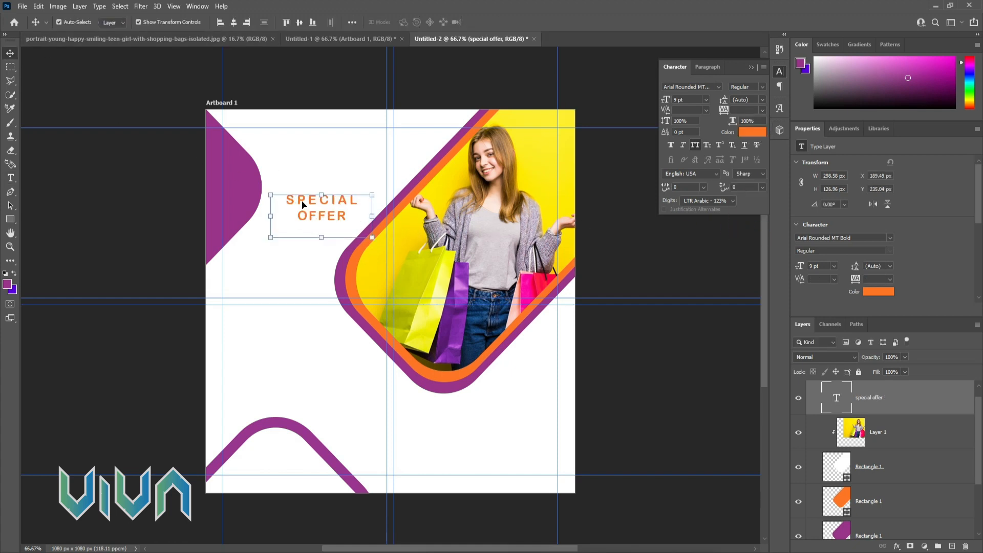
# - Justify the SPECIAL OFFER text with its last line aligned left
pyautogui.doubleClick(311, 217)
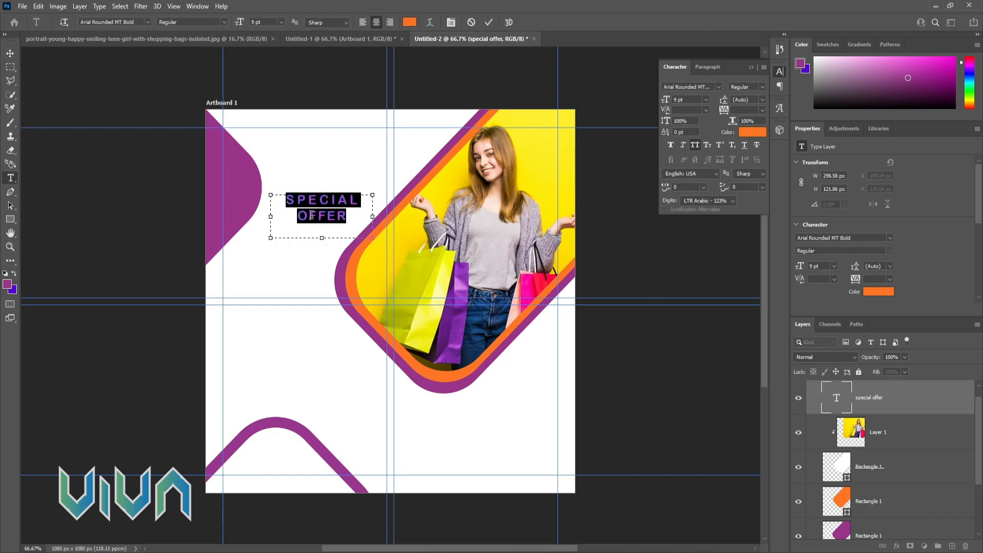
pyautogui.click(709, 67)
pyautogui.click(713, 88)
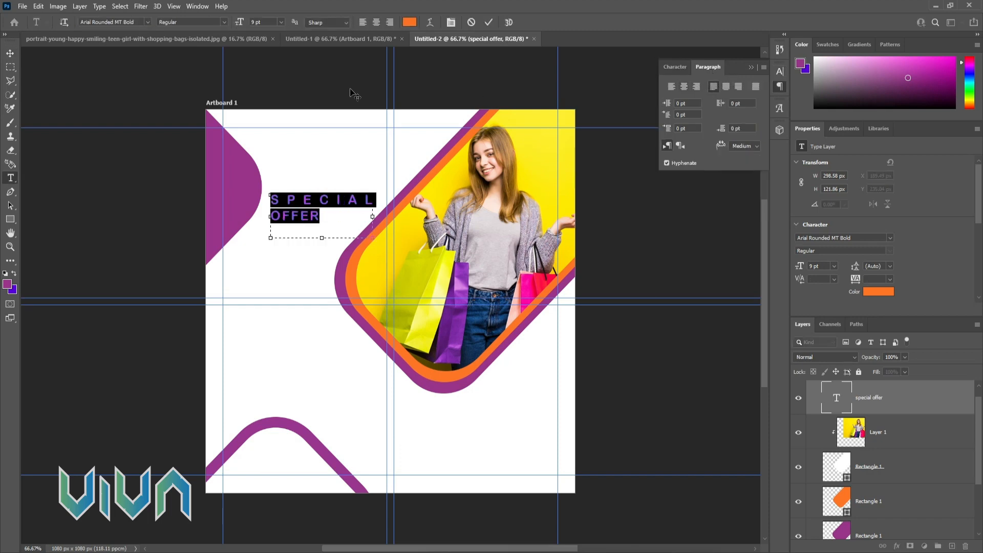
# - Set the tracking of the word OFFER to 200
pyautogui.doubleClick(318, 218)
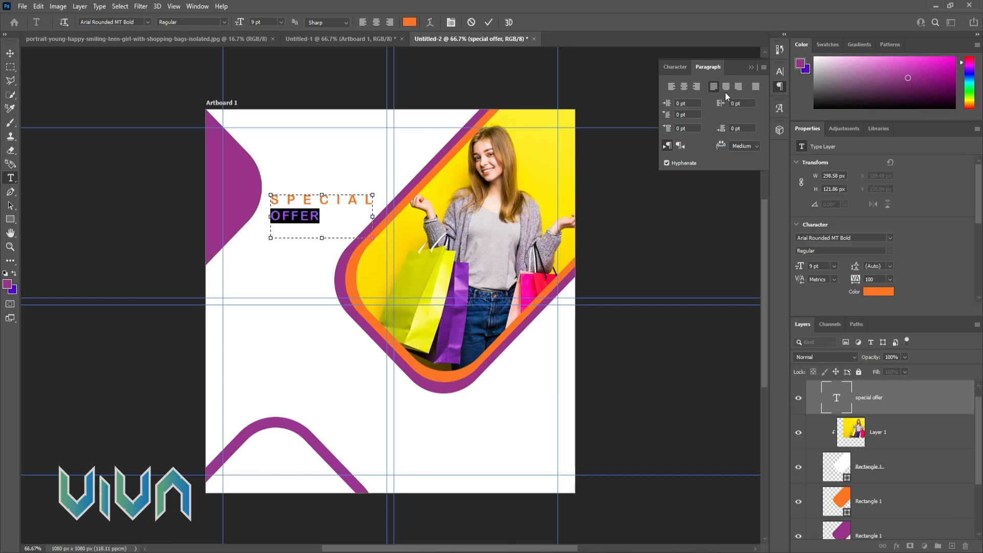
pyautogui.click(675, 67)
pyautogui.click(763, 110)
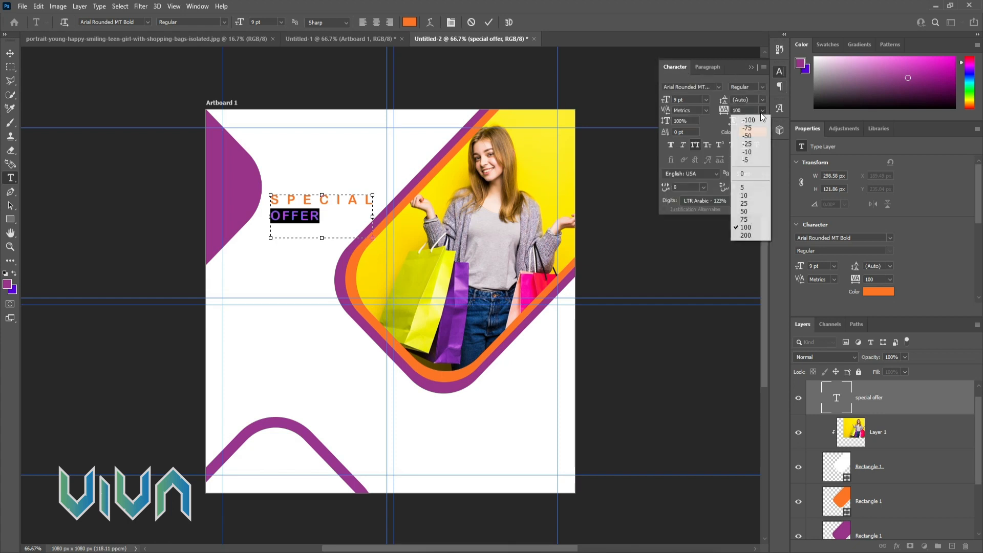
pyautogui.click(748, 235)
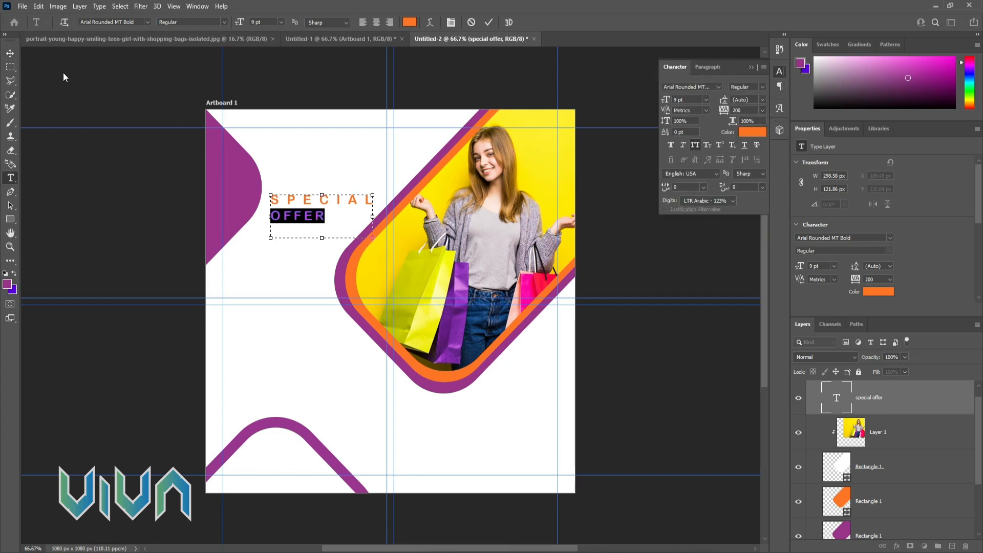
pyautogui.click(9, 52)
# - Color the word SPECIAL black (000000)
pyautogui.doubleClick(304, 219)
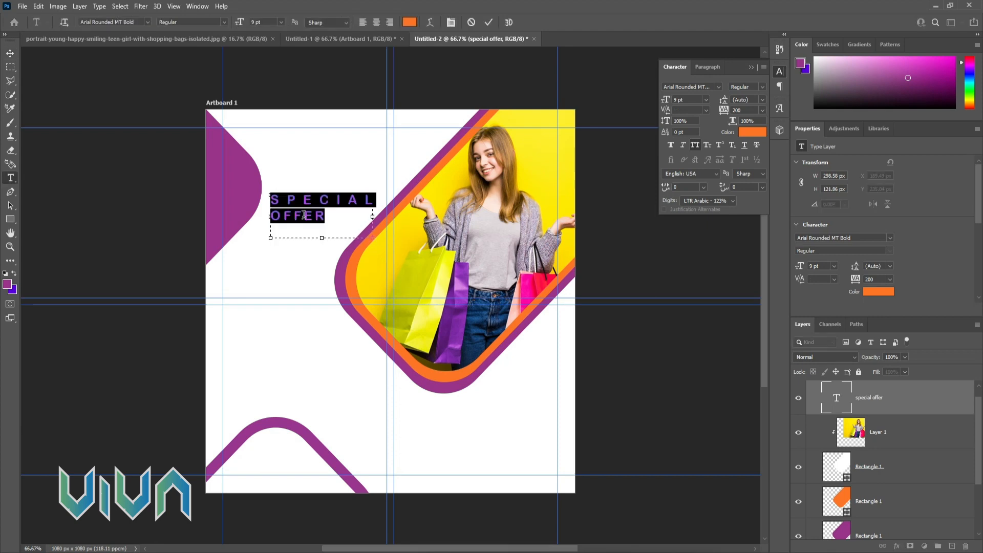
pyautogui.doubleClick(304, 216)
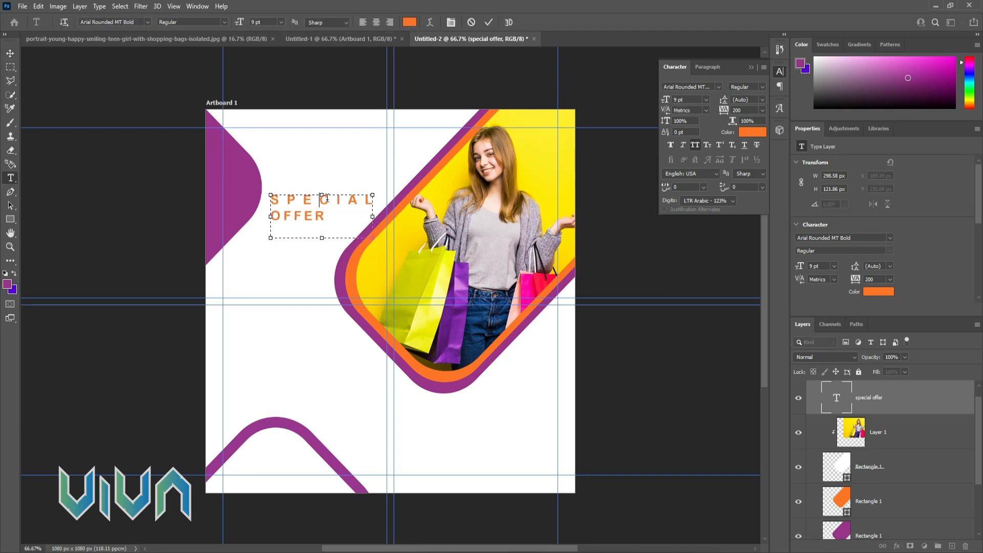
pyautogui.doubleClick(331, 198)
pyautogui.click(410, 22)
pyautogui.write('000000')
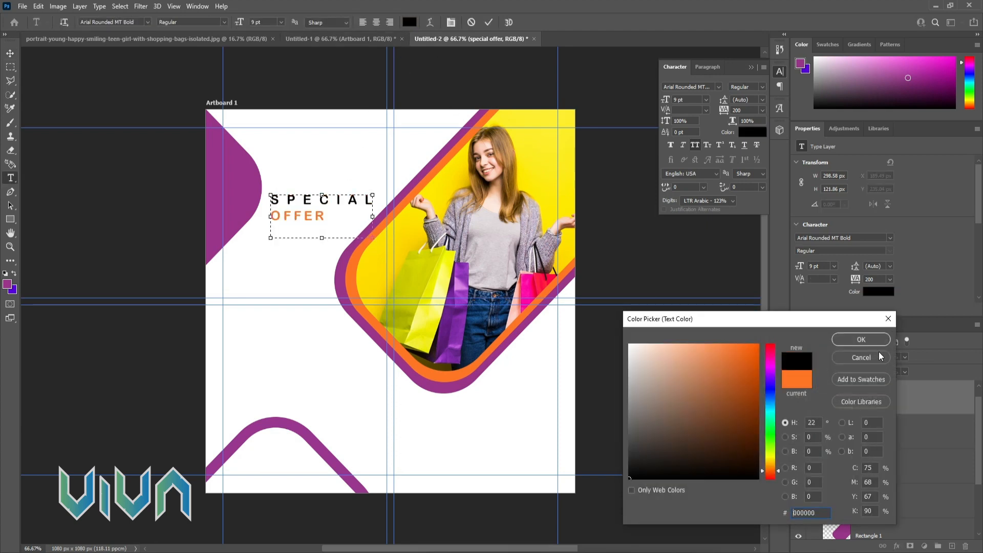
pyautogui.click(861, 339)
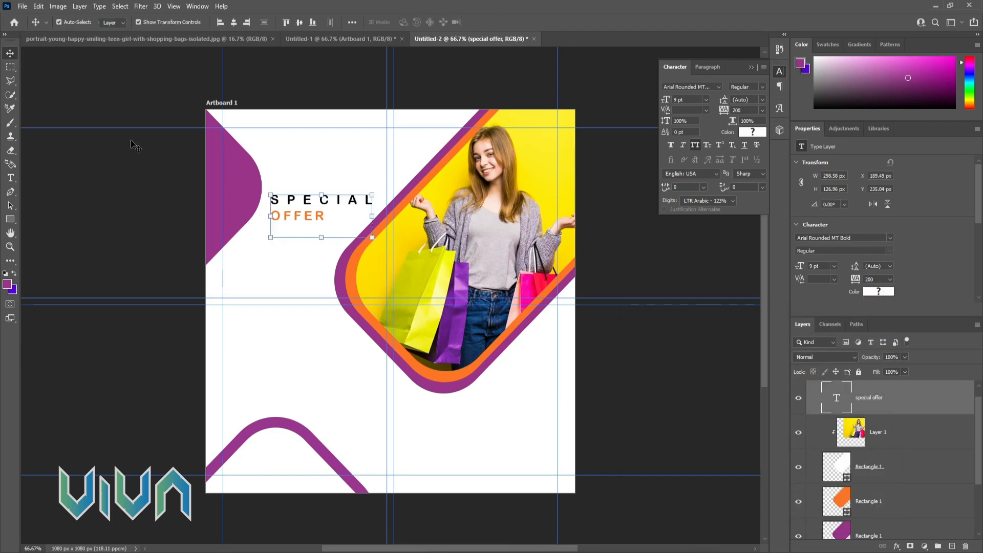
# - Color the word OFFER purple to match the rounded shapes
pyautogui.tripleClick(304, 216)
pyautogui.doubleClick(304, 216)
pyautogui.click(410, 22)
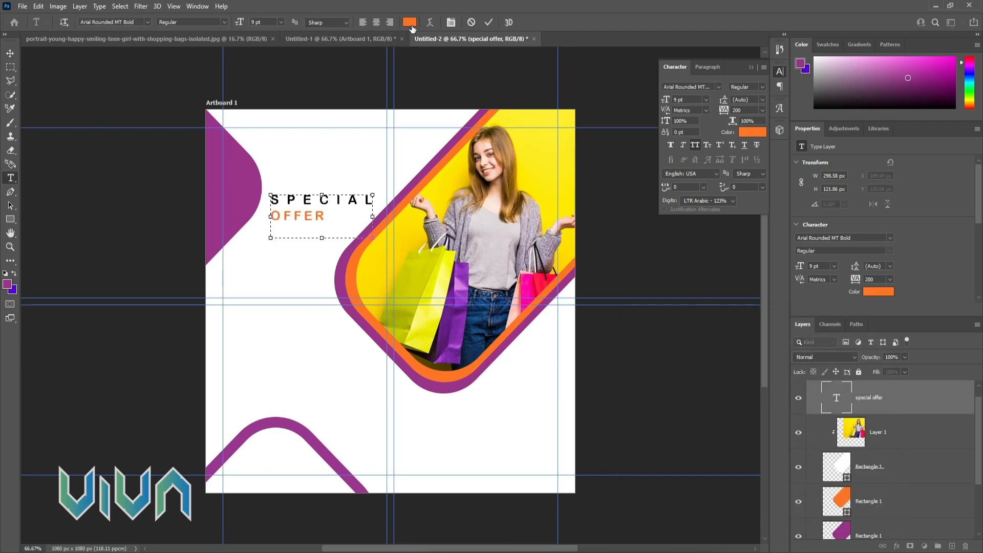
pyautogui.press('Return')
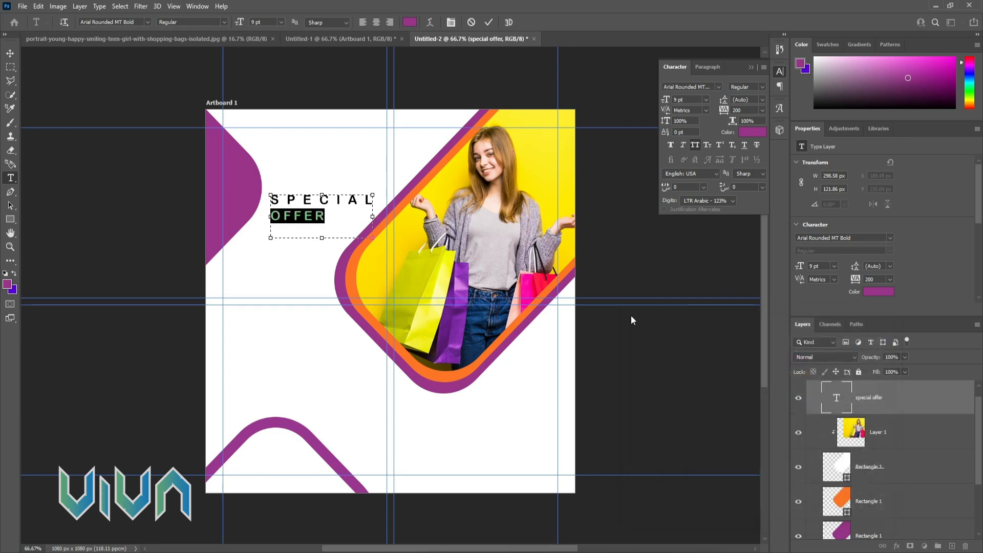
# - Set the font size of the whole SPECIAL OFFER text to 12 pt
pyautogui.click(11, 54)
pyautogui.click(264, 256)
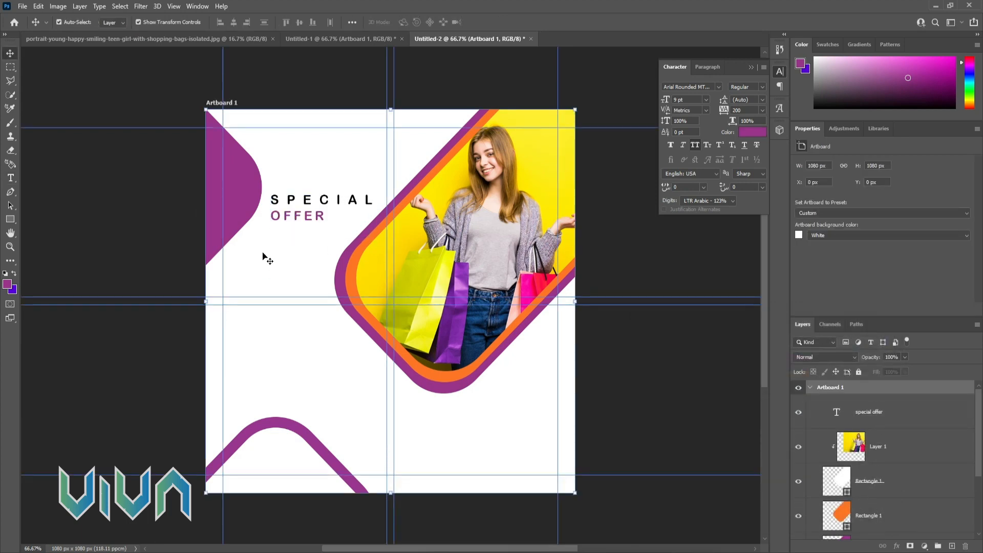
pyautogui.click(296, 205)
pyautogui.click(10, 178)
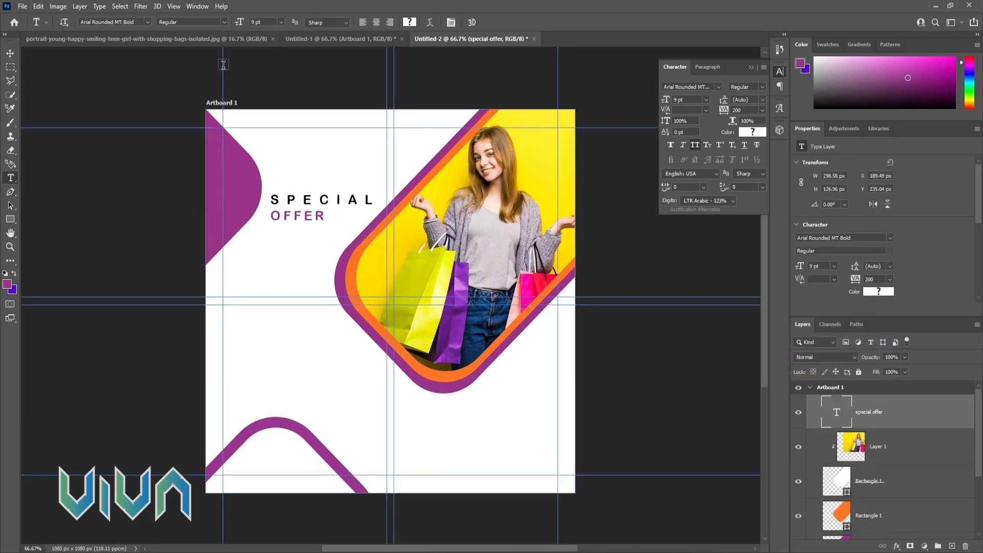
pyautogui.click(281, 22)
pyautogui.click(269, 85)
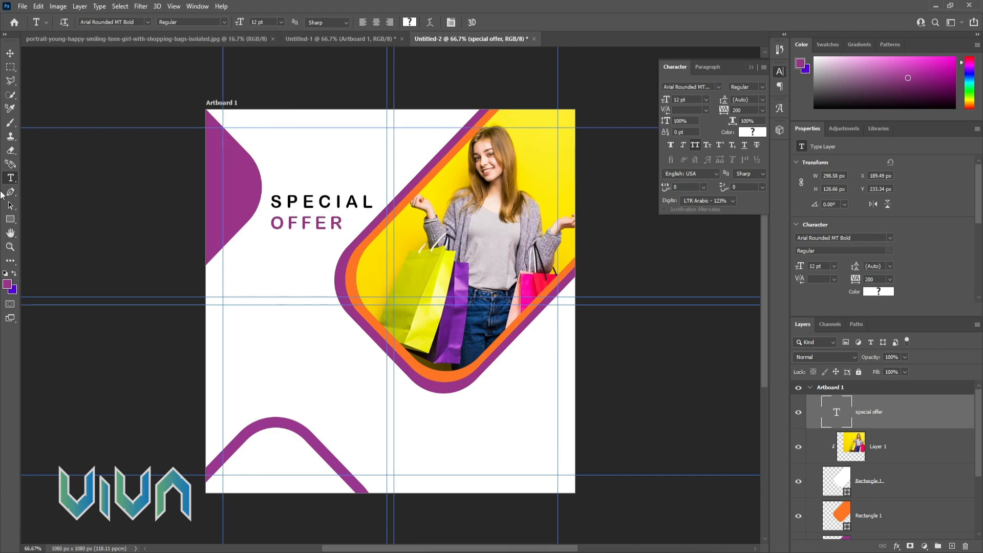
# - Copy the orange diagonal line from the Untitled-1 document into the Untitled-2 post
pyautogui.click(351, 38)
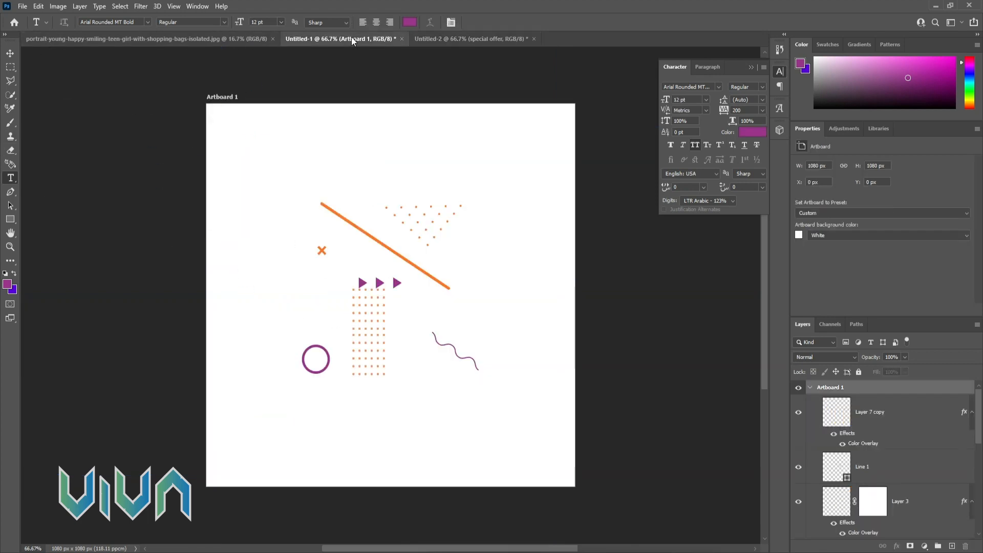
pyautogui.click(10, 53)
pyautogui.click(358, 232)
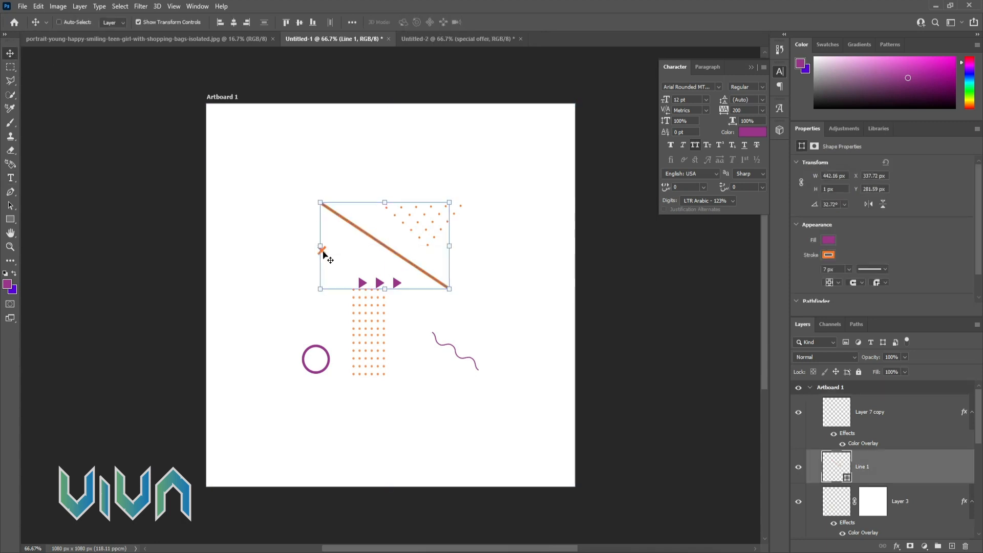
pyautogui.moveTo(326, 255); pyautogui.dragTo(344, 239)
pyautogui.hotkey('ctrl', 'z')
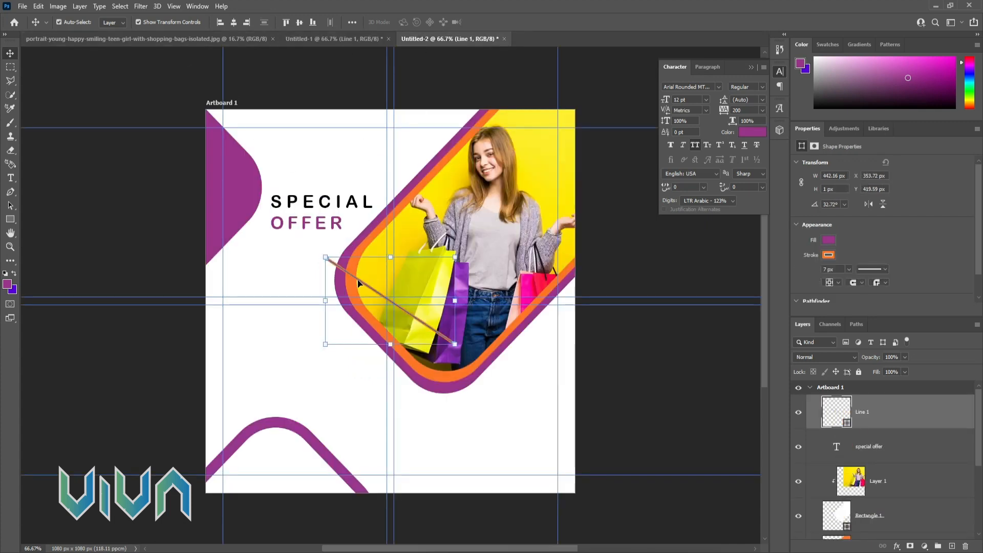
pyautogui.moveTo(357, 283); pyautogui.dragTo(359, 228)
pyautogui.hotkey('ctrl', 'z')
pyautogui.click(364, 297)
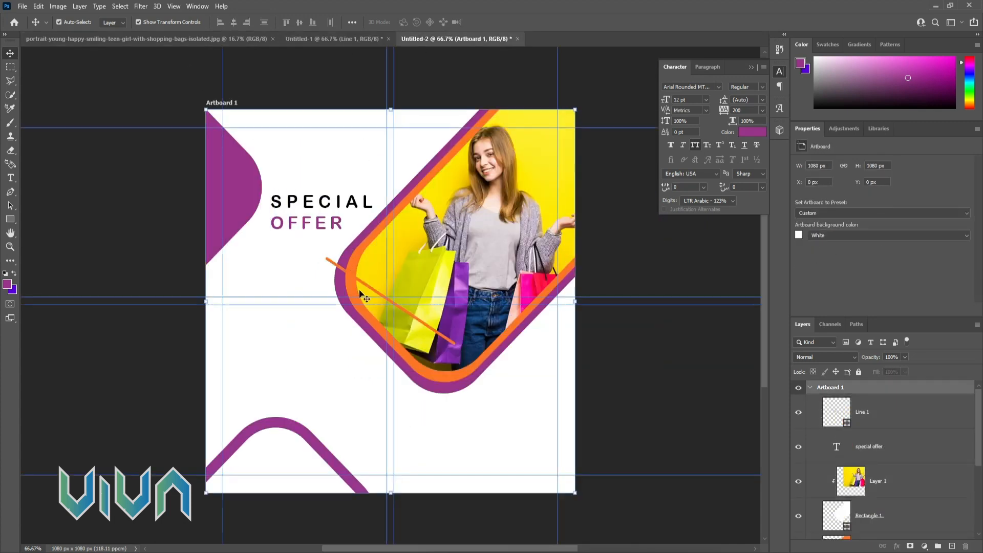
# - Move the orange line beside the purple shape at the artboard's upper-left corner and rotate it by about 9.4 degrees
pyautogui.moveTo(326, 257); pyautogui.dragTo(188, 71)
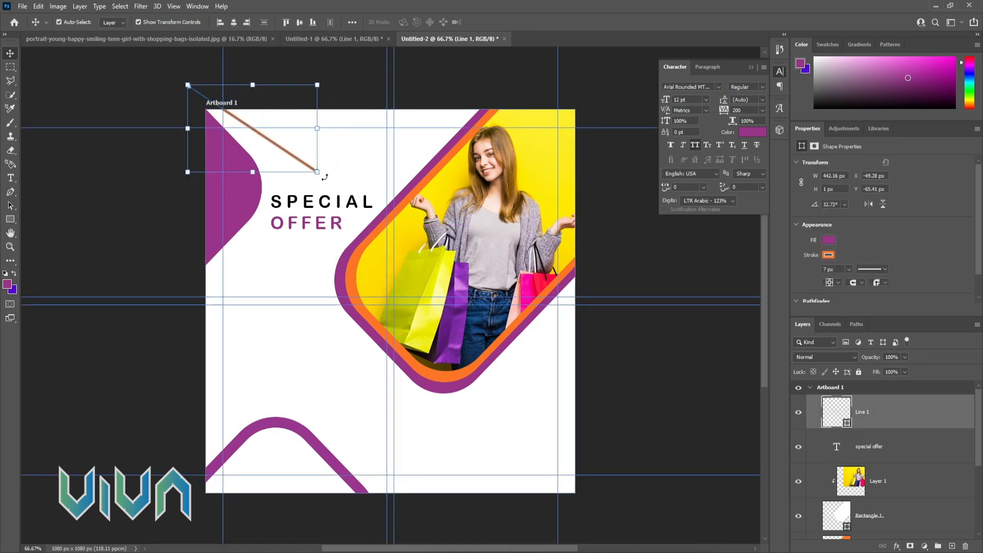
pyautogui.moveTo(324, 177); pyautogui.dragTo(275, 157)
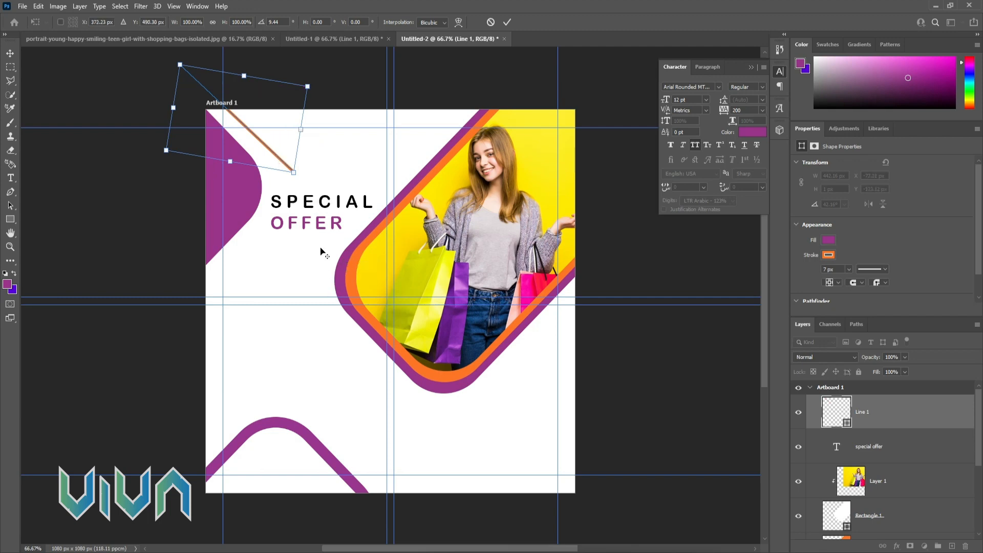
pyautogui.hotkey('alt', 'space')
pyautogui.press('Escape')
pyautogui.press('Return')
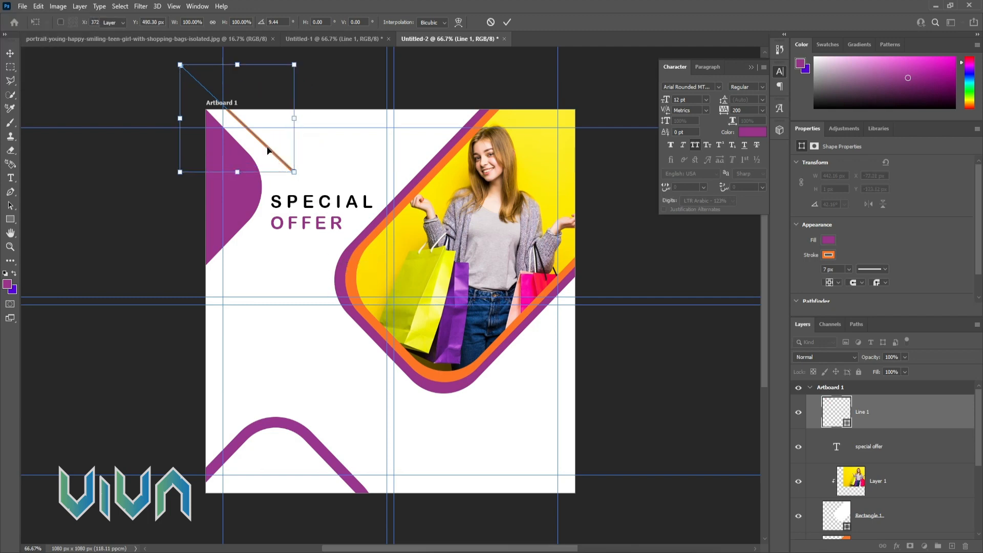
# - Duplicate the orange line beside the purple arch at the artboard's bottom edge and rotate the copy to about 45 degrees
pyautogui.moveTo(264, 195); pyautogui.dragTo(374, 344)
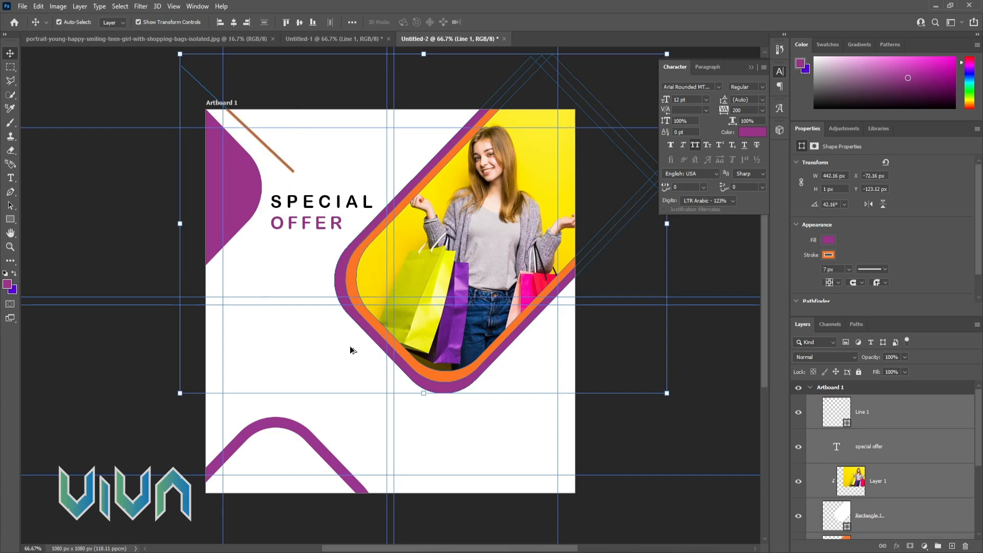
pyautogui.click(295, 101)
pyautogui.click(277, 159)
pyautogui.moveTo(277, 159); pyautogui.dragTo(415, 504)
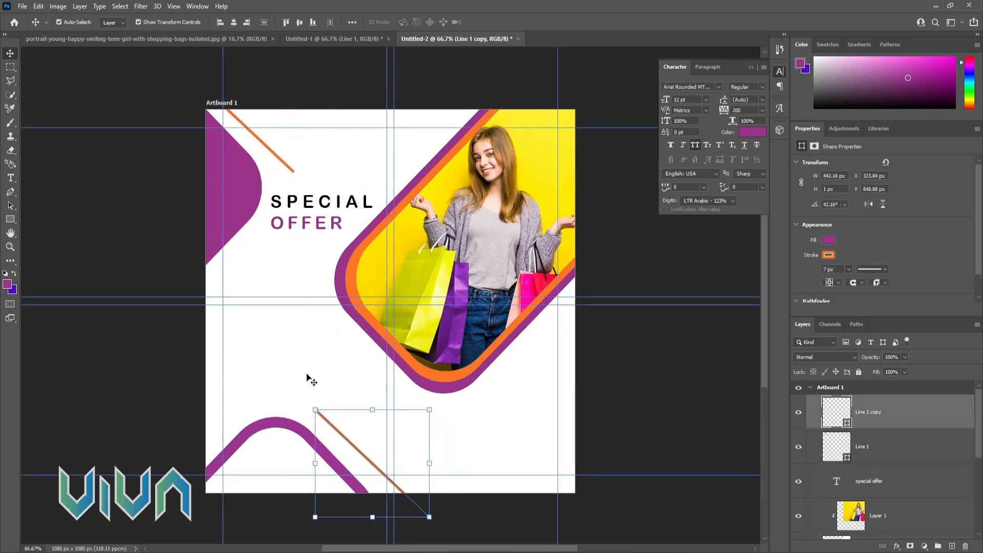
pyautogui.moveTo(315, 401); pyautogui.dragTo(312, 404)
pyautogui.press('Return')
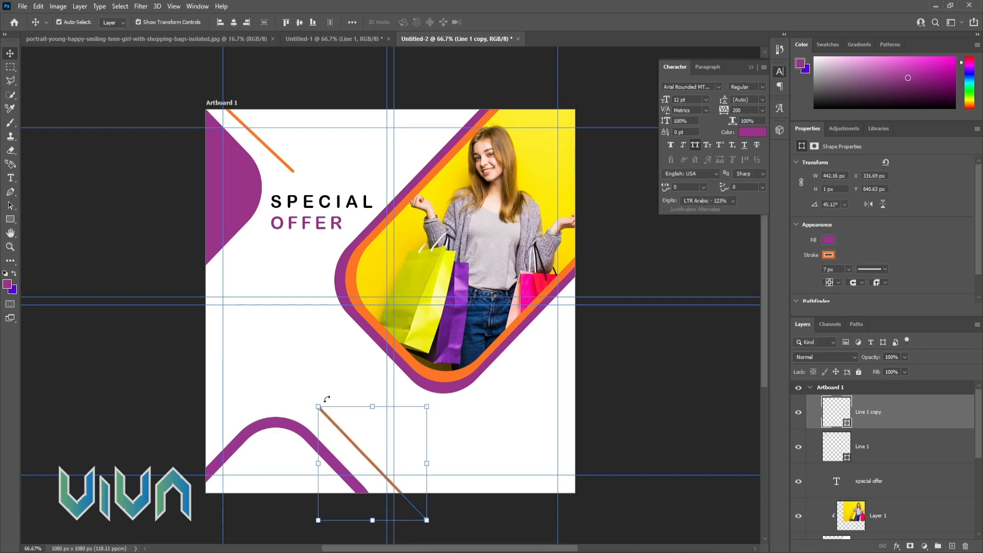
# - Copy the orange cross and the row of purple triangles from Untitled-1 into the post
pyautogui.click(306, 368)
pyautogui.click(332, 39)
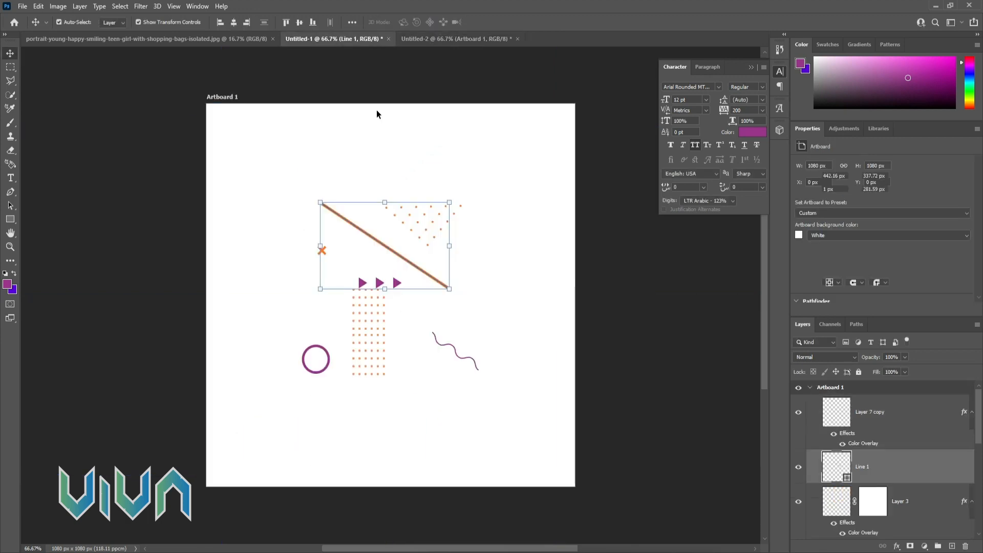
pyautogui.click(323, 252)
pyautogui.click(365, 285)
pyautogui.keyDown('shift'); pyautogui.click(322, 251); pyautogui.keyUp('shift')
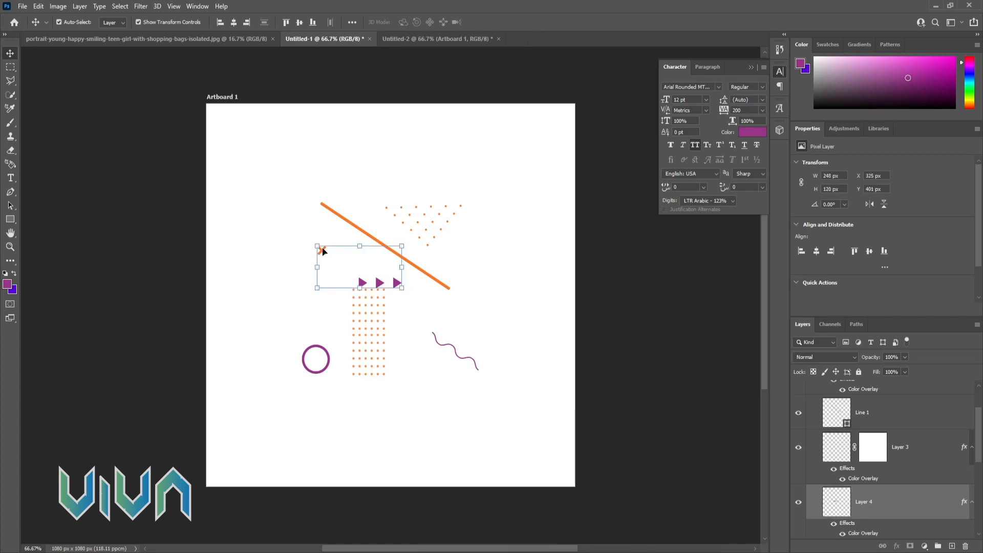
pyautogui.moveTo(347, 45); pyautogui.dragTo(328, 349)
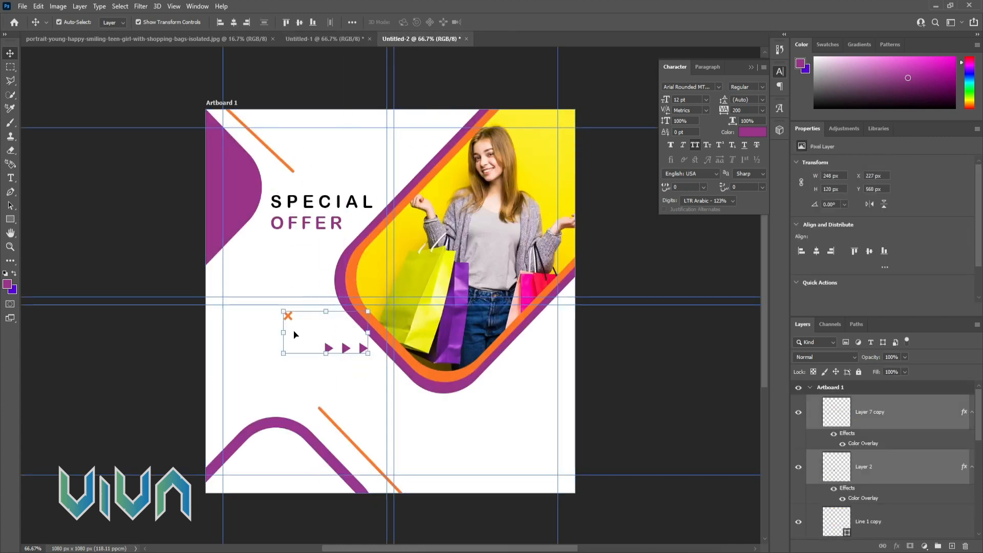
# - Place the orange cross above the end of the word SPECIAL and the purple triangles directly below OFFER
pyautogui.click(288, 317)
pyautogui.moveTo(287, 317); pyautogui.dragTo(382, 167)
pyautogui.click(327, 349)
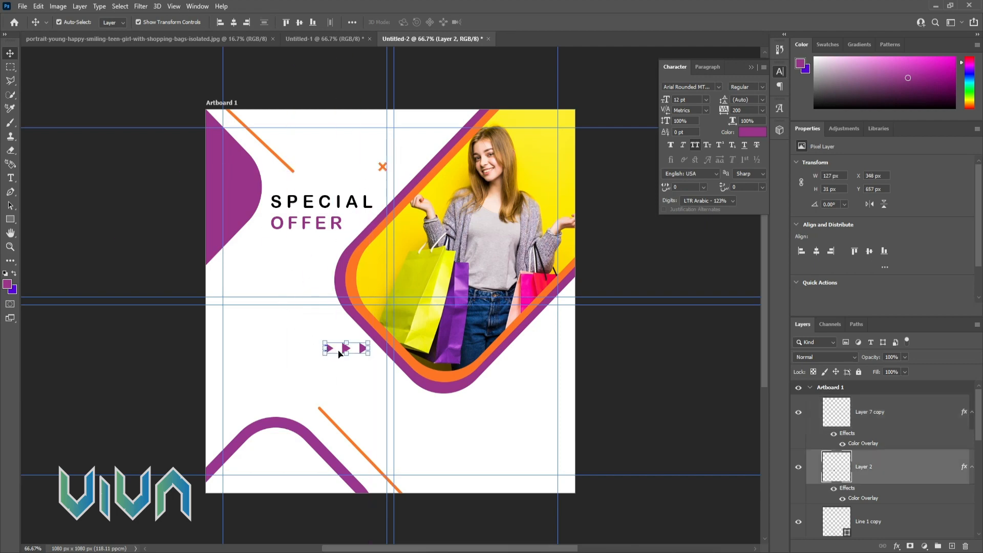
pyautogui.hotkey('ctrl', 't')
pyautogui.press('Return')
pyautogui.hotkey('ctrl', '+')
pyautogui.moveTo(326, 372); pyautogui.dragTo(244, 220)
pyautogui.click(257, 256)
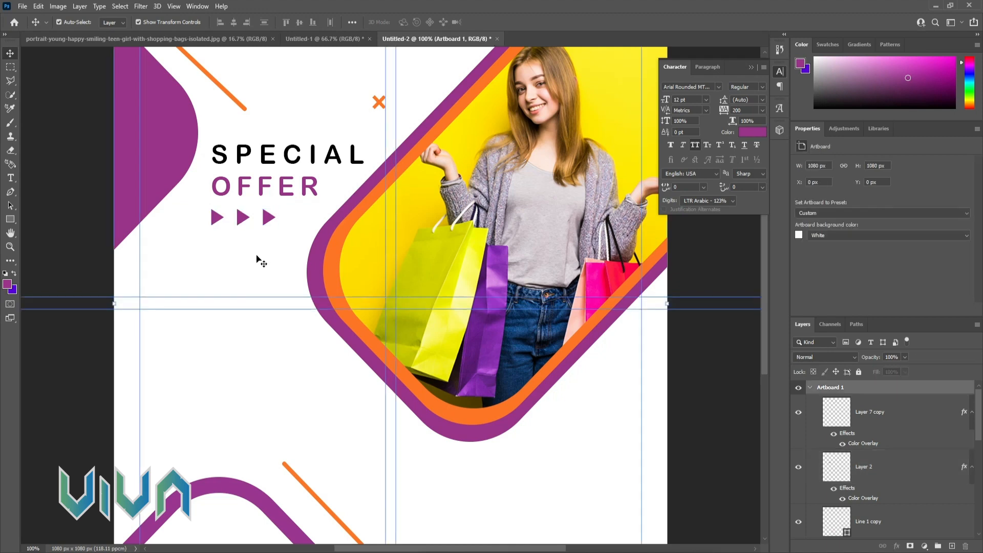
# - Duplicate the orange cross just above the upper end of the lower orange line
pyautogui.click(374, 107)
pyautogui.hotkey('ctrl', '-')
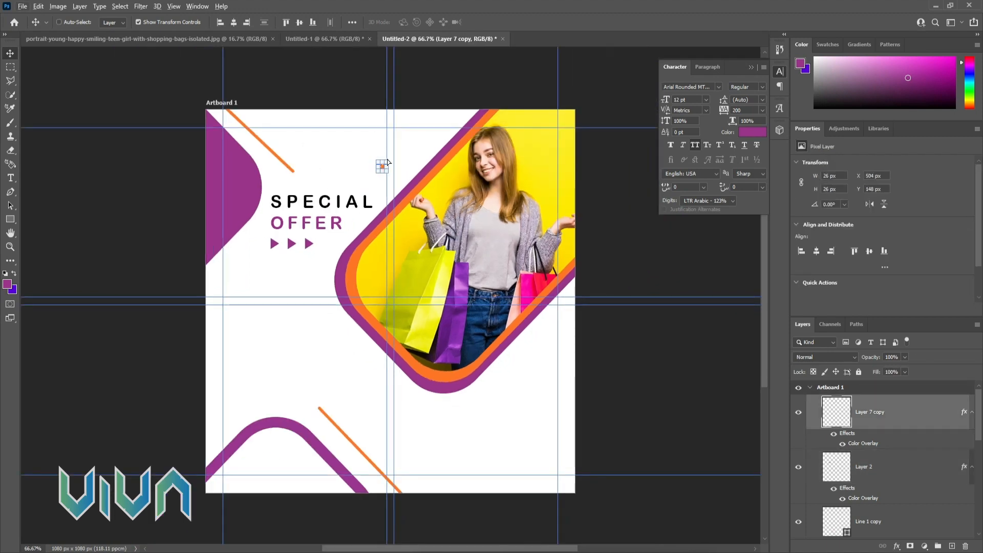
pyautogui.hotkey('ctrl', '+')
pyautogui.moveTo(380, 104); pyautogui.dragTo(262, 441)
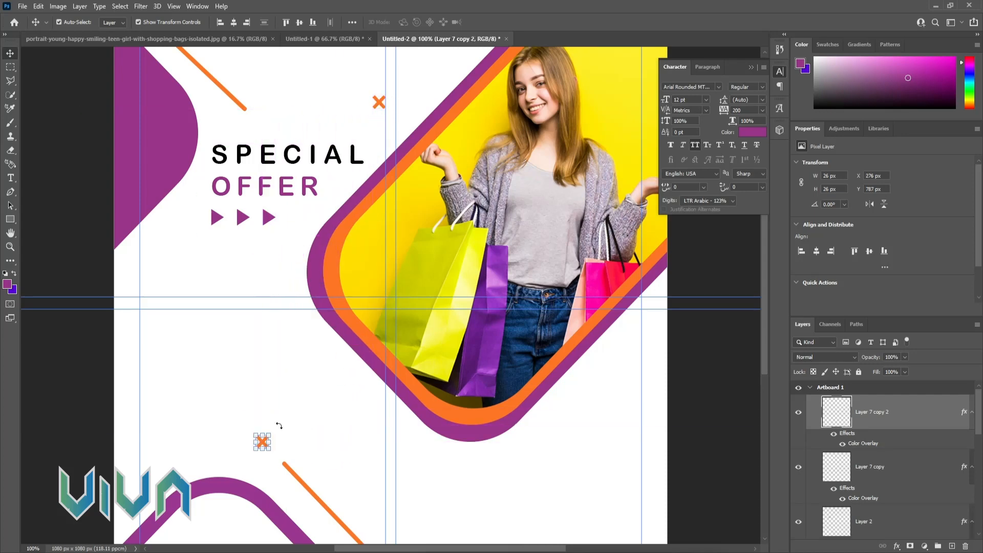
pyautogui.click(327, 266)
# - Copy the triangular orange dot pattern from Untitled-1 into the post, above the SPECIAL OFFER headline
pyautogui.click(325, 39)
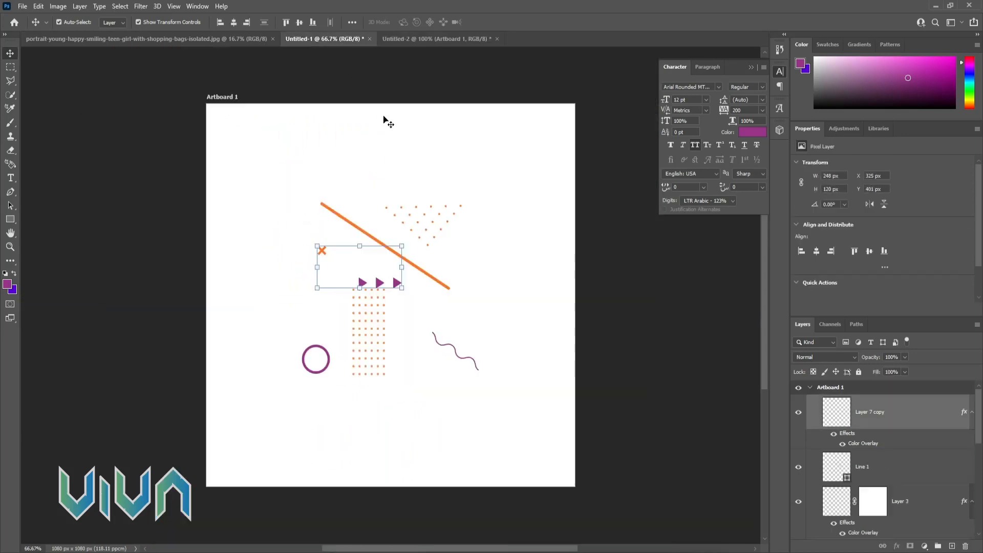
pyautogui.click(423, 234)
pyautogui.click(426, 234)
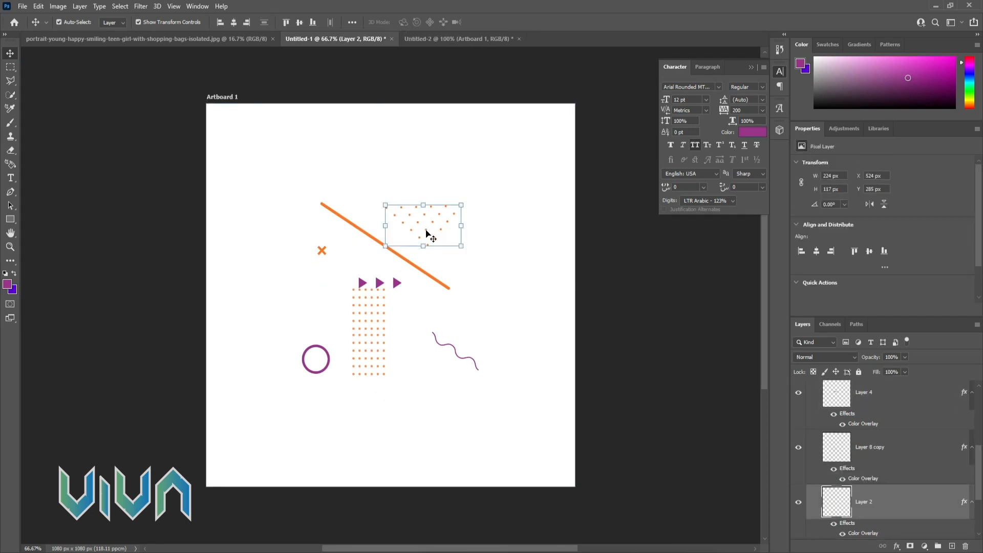
pyautogui.moveTo(426, 237); pyautogui.dragTo(313, 60)
pyautogui.click(328, 153)
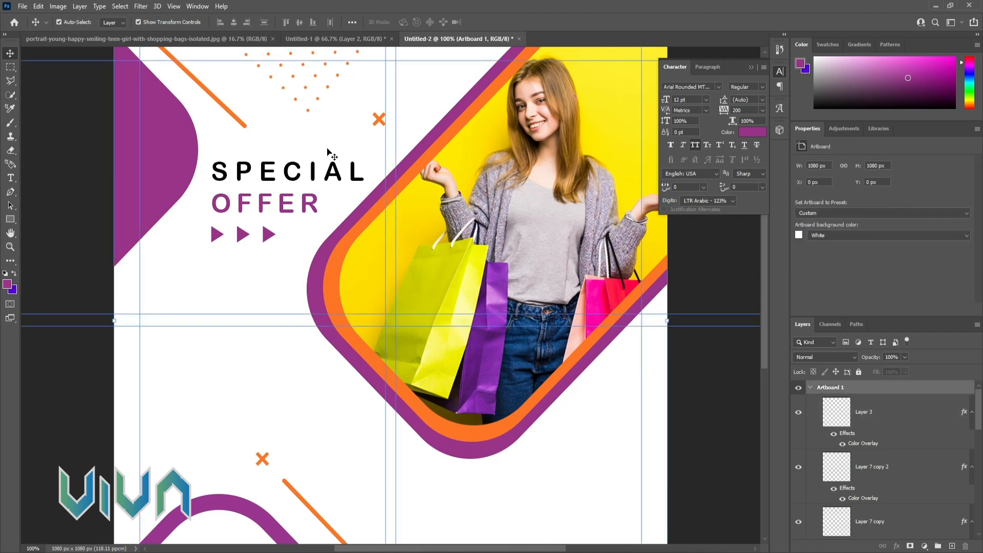
# - Duplicate the triangular dot pattern into the empty area below the photo, in the artboard's lower-right part
pyautogui.click(339, 79)
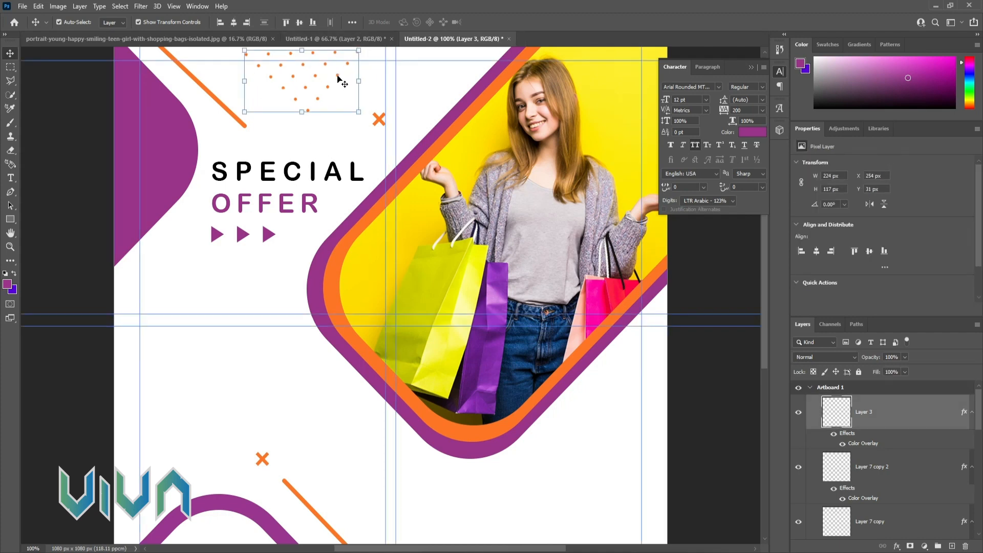
pyautogui.moveTo(338, 78); pyautogui.dragTo(601, 495)
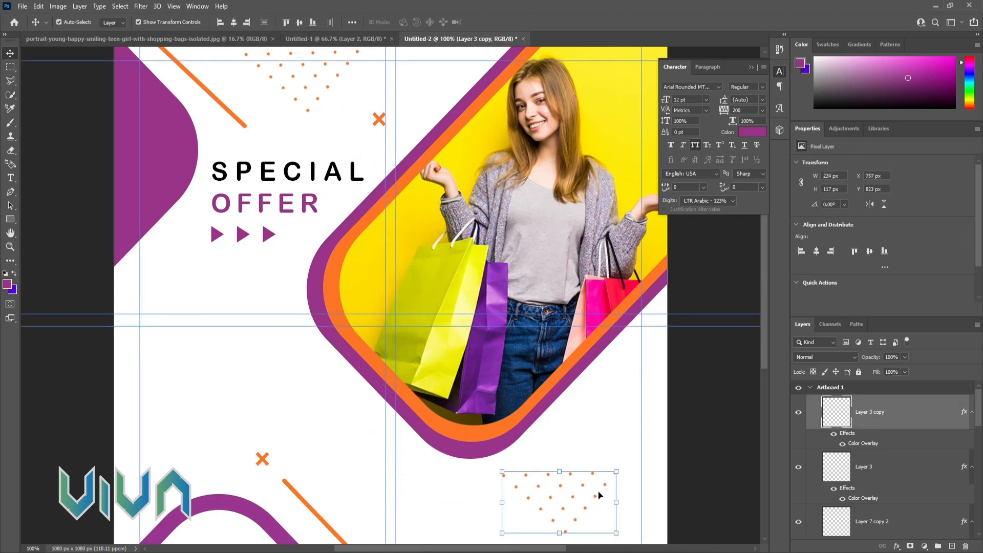
pyautogui.hotkey('ctrl', '-')
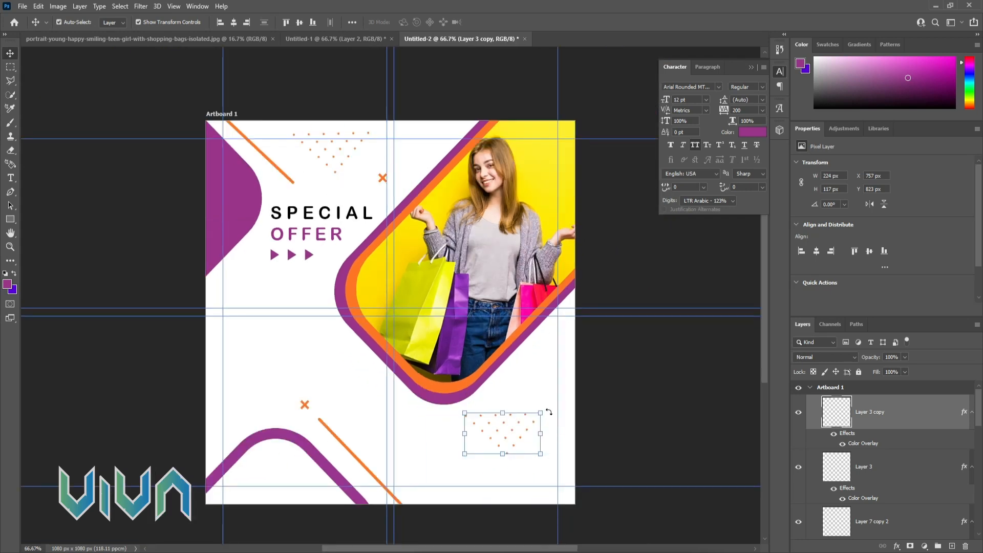
# - Try to flip the lower dot pattern to -100% width and height and shift it down to the artboard's bottom edge
pyautogui.moveTo(549, 411); pyautogui.dragTo(441, 134)
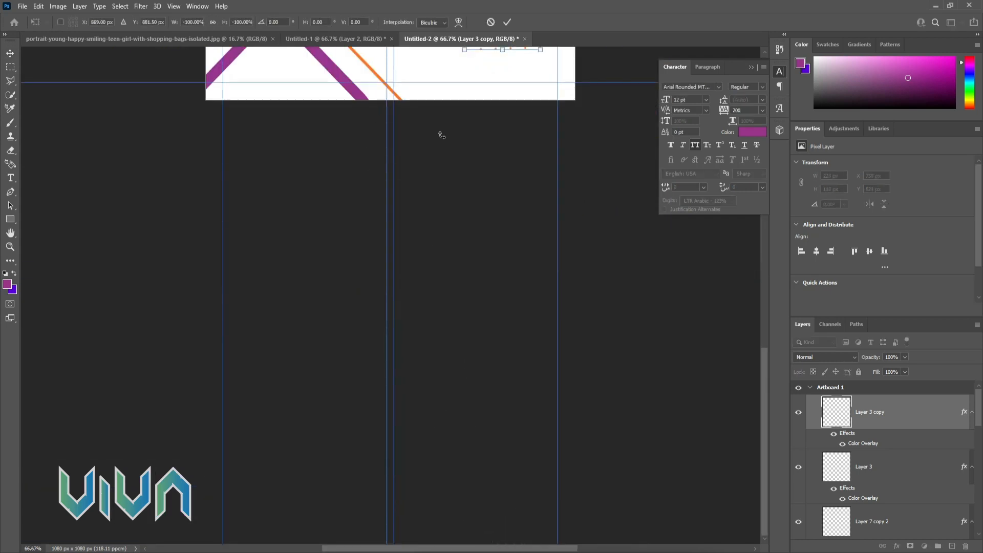
pyautogui.scroll(5, 529, 205)
pyautogui.hotkey('shift', 'Down')
pyautogui.hotkey('shift', 'Down')
pyautogui.hotkey('shift', 'Down')
pyautogui.hotkey('shift', 'Down')
pyautogui.hotkey('shift', 'Down')
pyautogui.hotkey('shift', 'Left')
pyautogui.hotkey('shift', 'Left')
pyautogui.hotkey('shift', 'Left')
pyautogui.hotkey('shift', 'Left')
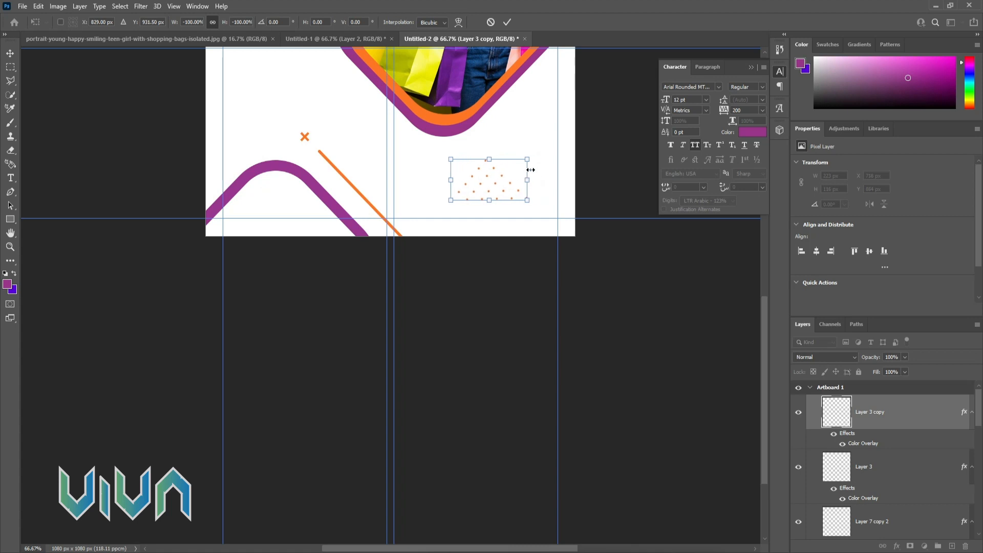
pyautogui.hotkey('shift', 'Down')
pyautogui.hotkey('shift', 'Down')
pyautogui.hotkey('shift', 'Down')
pyautogui.hotkey('shift', 'Down')
pyautogui.hotkey('shift', 'Down')
pyautogui.hotkey('shift', 'Down')
pyautogui.hotkey('shift', 'Down')
pyautogui.hotkey('shift', 'Down')
pyautogui.hotkey('shift', 'Down')
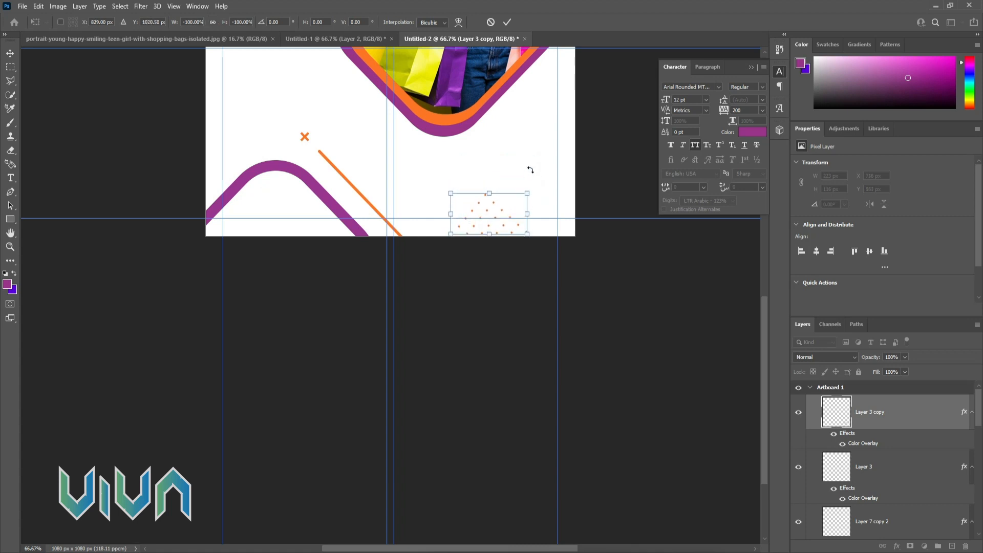
pyautogui.hotkey('ctrl', '0')
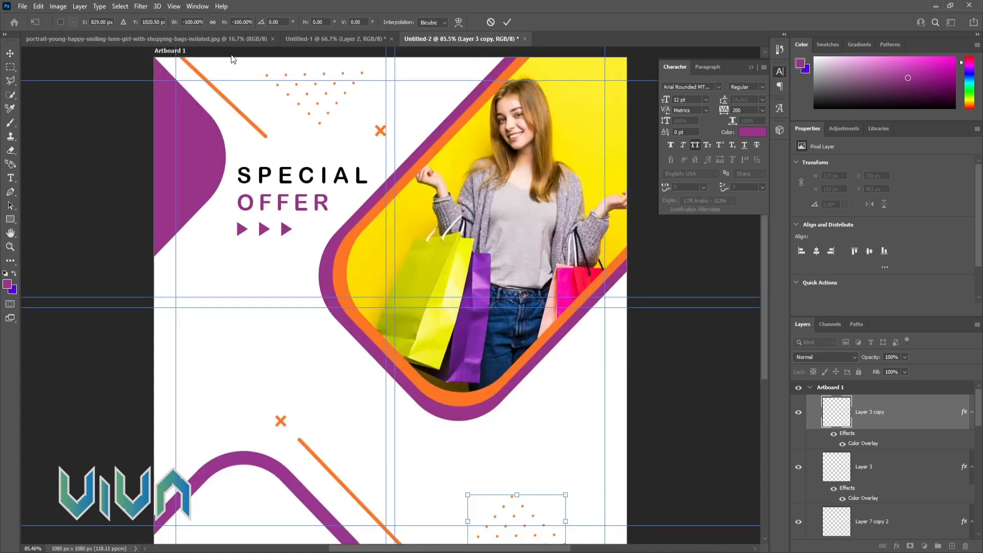
# - Copy the purple wavy line from Untitled-1 to the photo frame's lower-left edge and rotate it by about 11 degrees
pyautogui.click(336, 38)
pyautogui.click(439, 347)
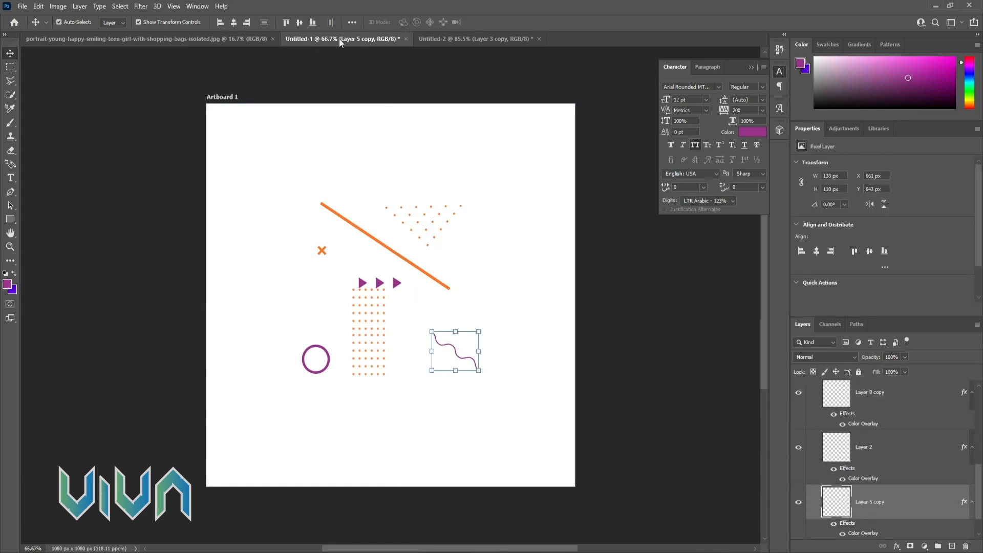
pyautogui.click(449, 44)
pyautogui.hotkey('ctrl', 'v')
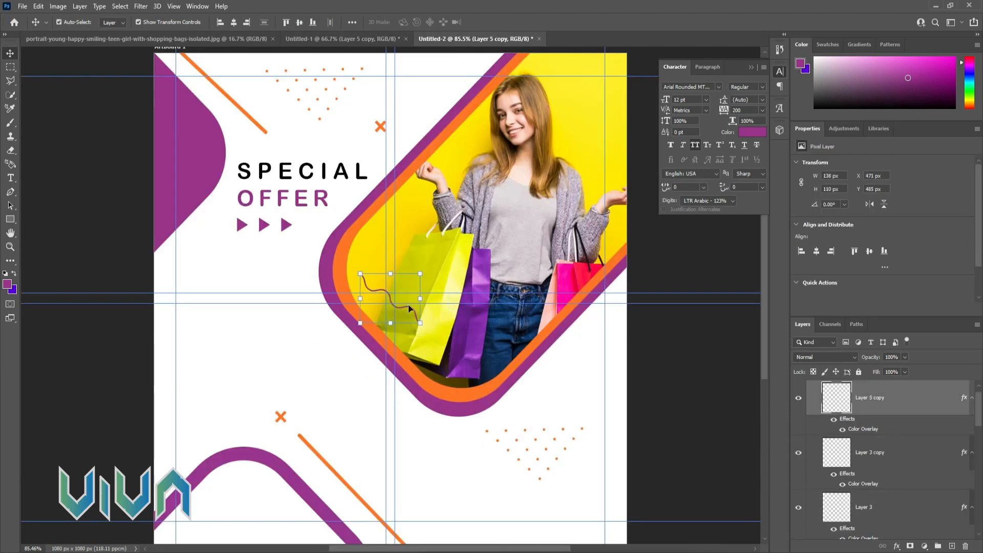
pyautogui.moveTo(410, 307)
pyautogui.mouseDown()
pyautogui.moveTo(389, 329)
pyautogui.moveTo(367, 324)
pyautogui.moveTo(349, 337)
pyautogui.moveTo(368, 357)
pyautogui.moveTo(370, 350)
pyautogui.mouseUp()
pyautogui.click(360, 353)
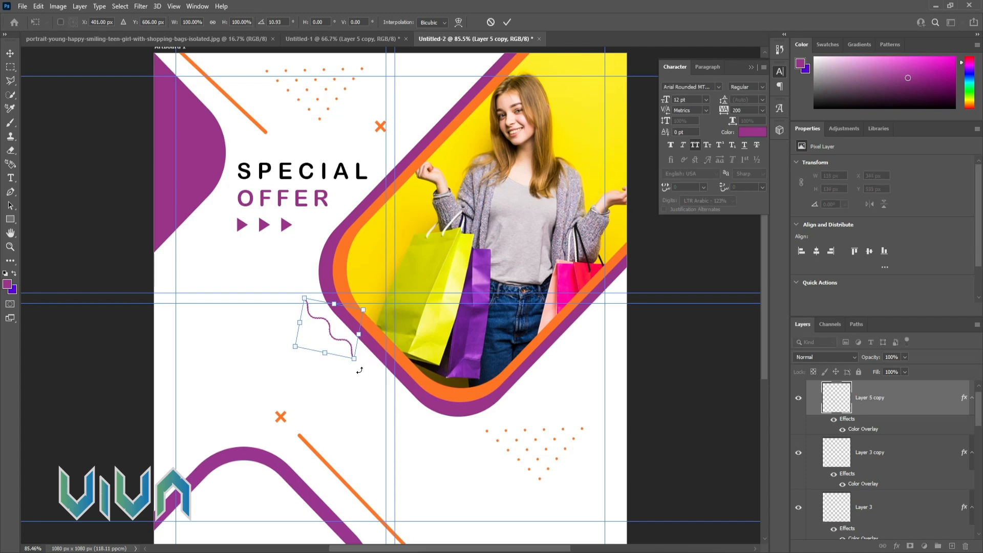
pyautogui.press('Return')
# - Duplicate the purple wavy line above the word SPECIAL and rotate the copy to lie horizontally
pyautogui.click(332, 337)
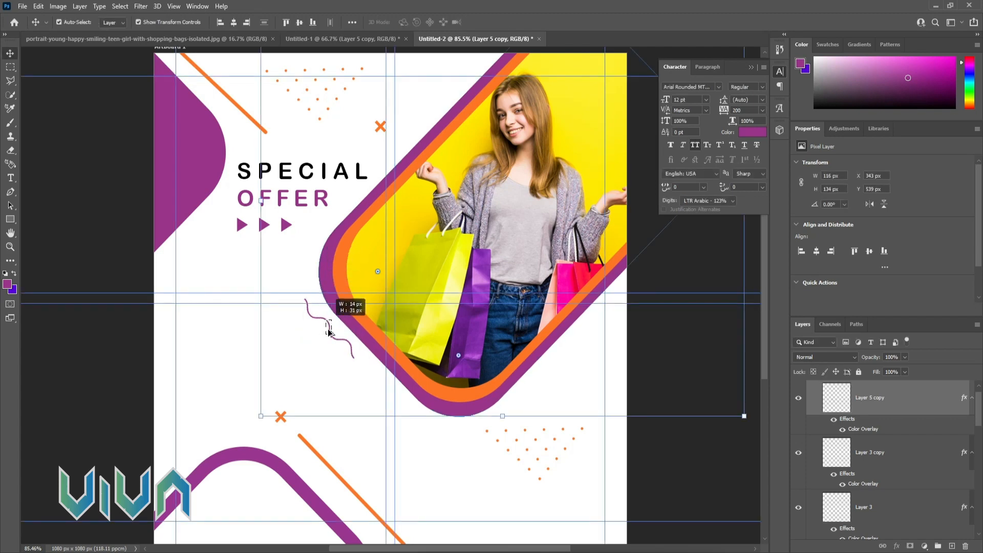
pyautogui.click(328, 343)
pyautogui.moveTo(333, 340)
pyautogui.mouseDown()
pyautogui.moveTo(318, 216)
pyautogui.moveTo(331, 157)
pyautogui.moveTo(364, 152)
pyautogui.moveTo(367, 132)
pyautogui.moveTo(325, 136)
pyautogui.mouseUp()
pyautogui.press('Return')
pyautogui.click(255, 314)
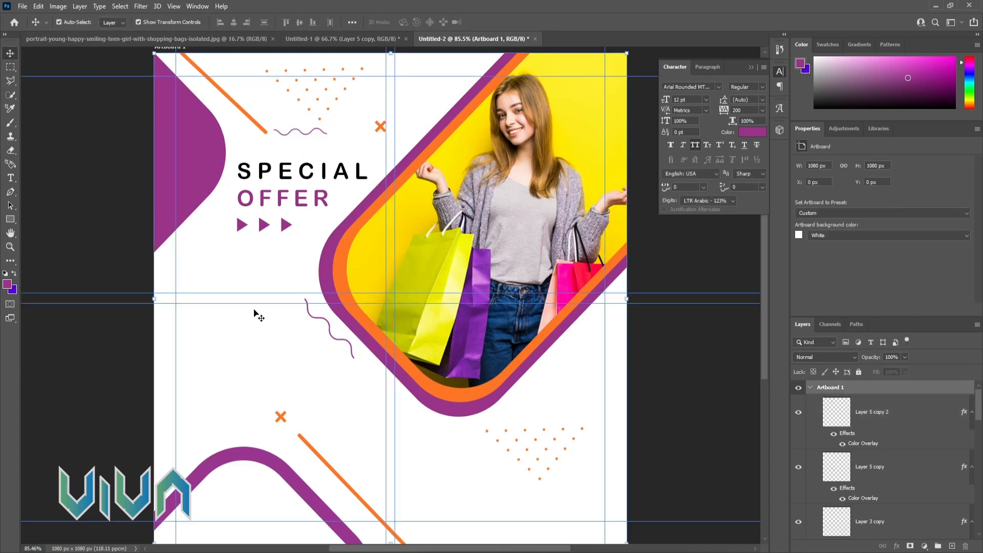
# - Shift the purple wavy line above SPECIAL 40 px to the right and move the nearby orange cross slightly up and left
pyautogui.click(323, 133)
pyautogui.hotkey('shift', 'Right')
pyautogui.hotkey('shift', 'Right')
pyautogui.hotkey('shift', 'Right')
pyautogui.hotkey('shift', 'Right')
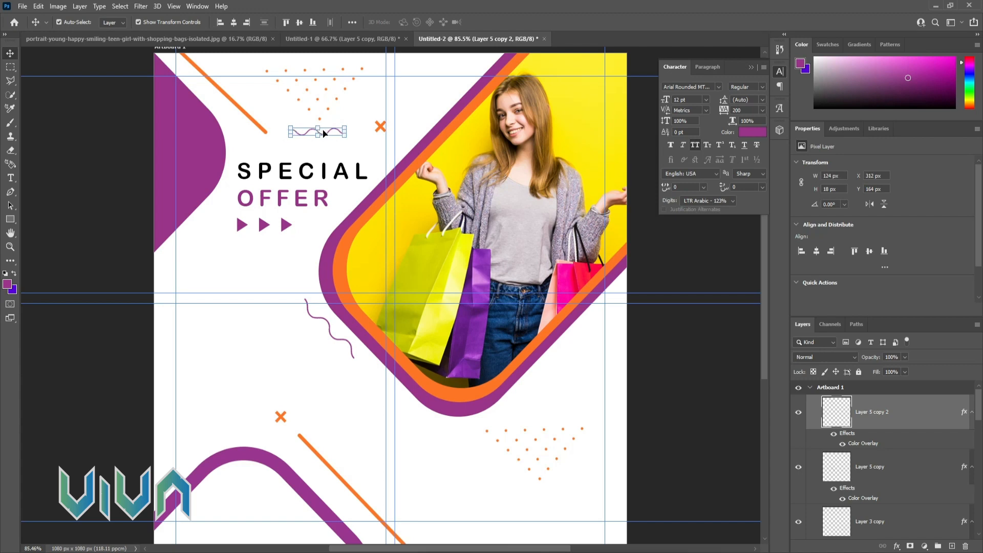
pyautogui.moveTo(378, 129); pyautogui.dragTo(379, 123)
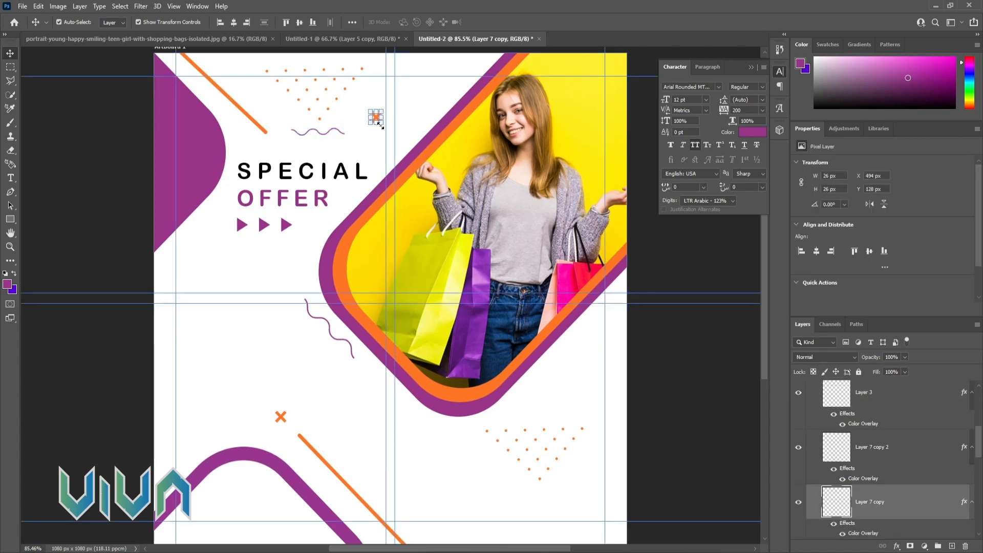
pyautogui.click(245, 370)
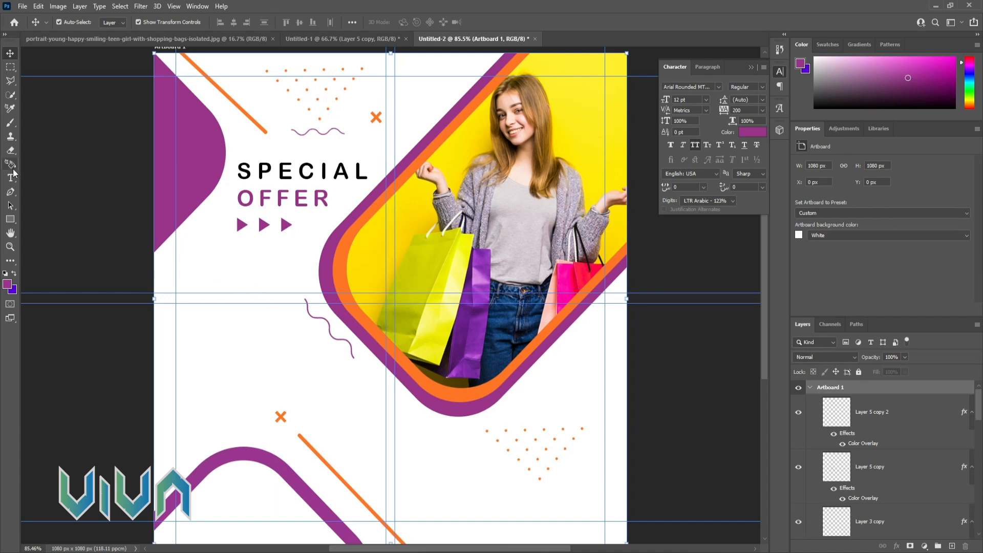
# - Duplicate the SPECIAL OFFER text straight down below the three purple arrows and set the copy's tracking to 0
pyautogui.click(258, 207)
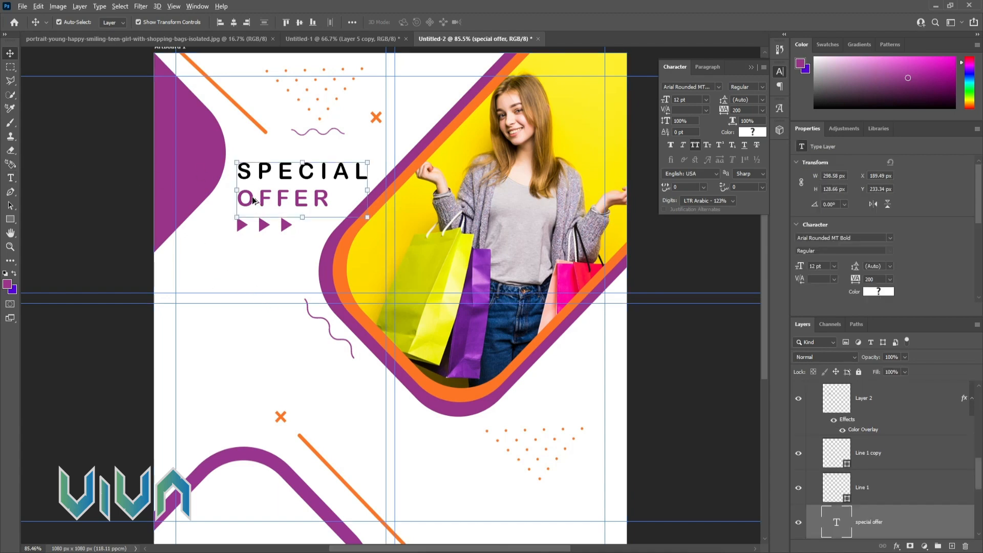
pyautogui.moveTo(254, 200); pyautogui.dragTo(215, 302)
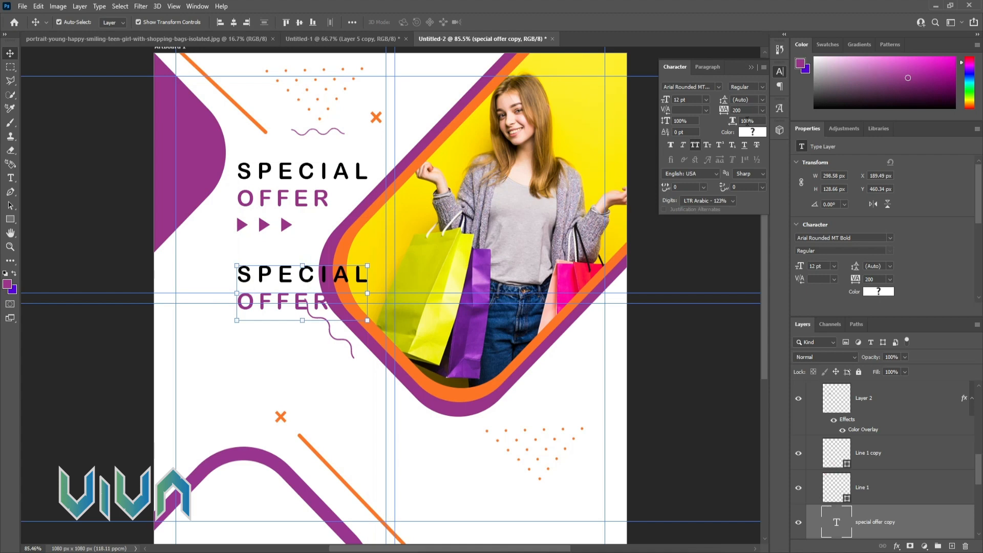
pyautogui.press('Return')
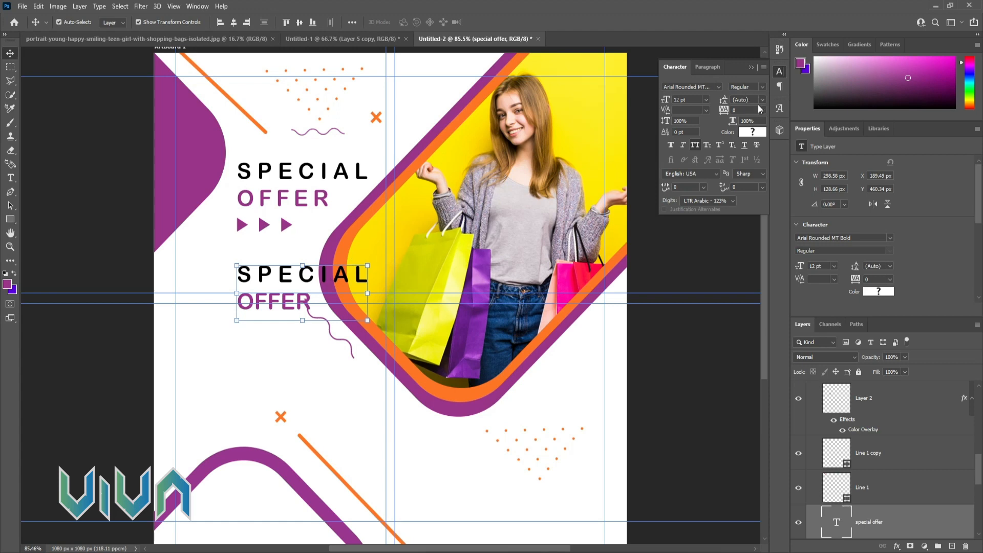
# - Center-align the copied SPECIAL OFFER text and shift it left by about 57 px
pyautogui.click(707, 67)
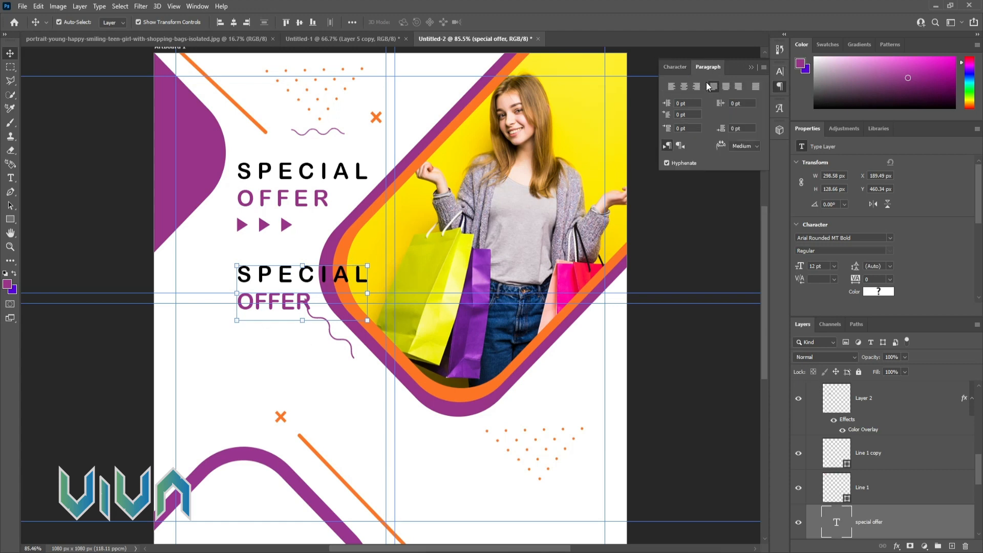
pyautogui.click(685, 89)
pyautogui.hotkey('shift', 'Left')
pyautogui.hotkey('shift', 'Left')
pyautogui.hotkey('shift', 'Left')
pyautogui.hotkey('shift', 'Left')
pyautogui.hotkey('shift', 'Left')
pyautogui.hotkey('shift', 'Left')
pyautogui.hotkey('shift', 'Left')
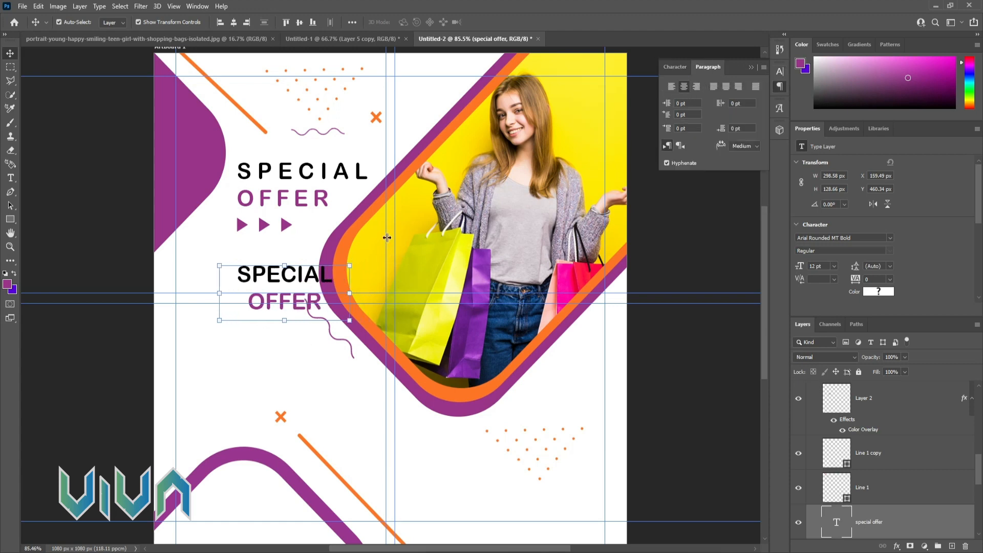
# - Replace the copied headline text with UP TO on the first line and 50% on the second
pyautogui.doubleClick(277, 272)
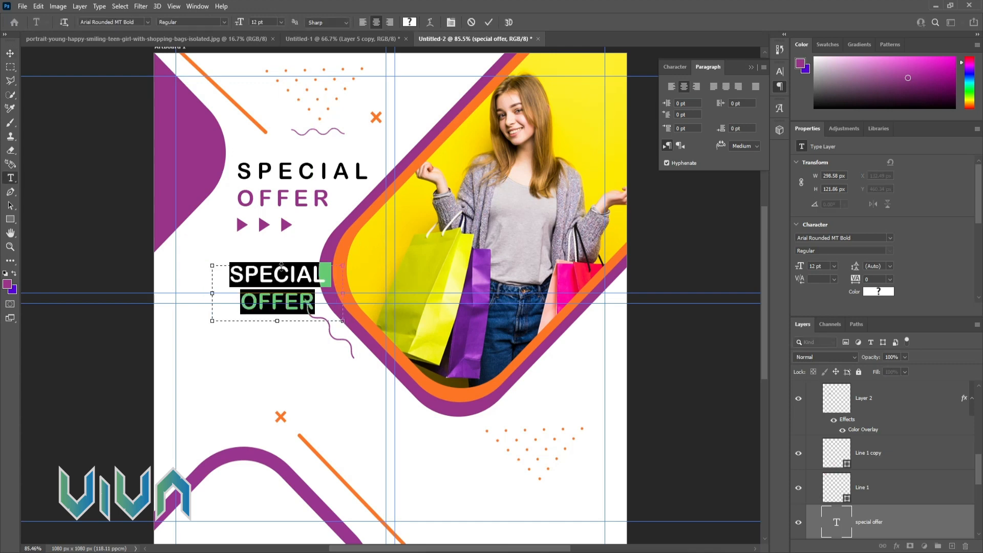
pyautogui.write('UP TO ')
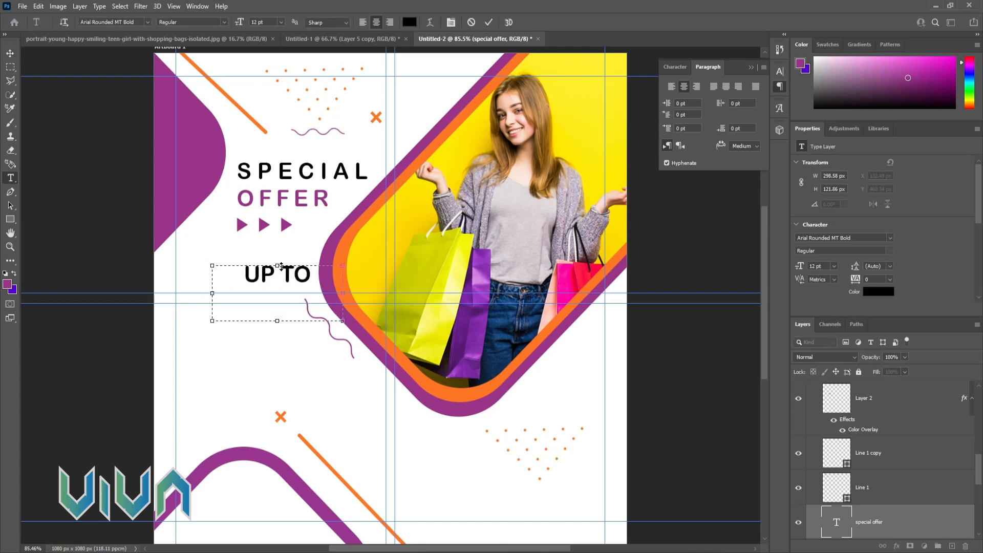
pyautogui.write('50')
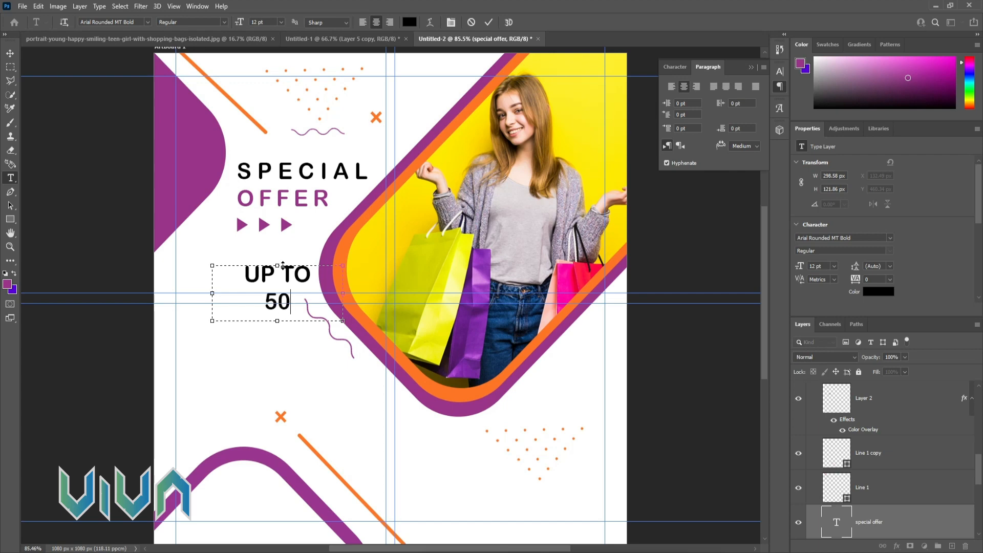
pyautogui.write('%')
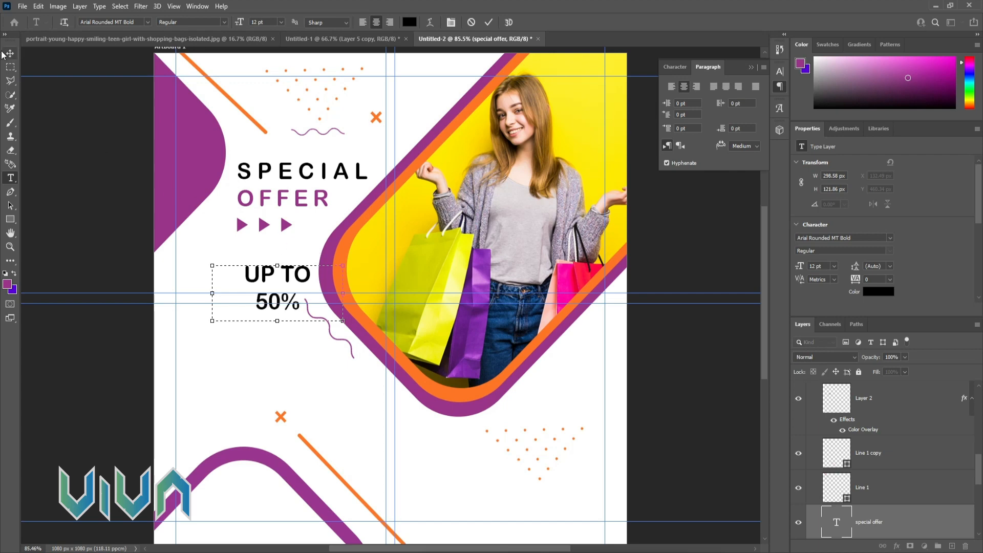
# - Set the tracking of the 50% line to 200
pyautogui.doubleClick(275, 302)
pyautogui.click(676, 67)
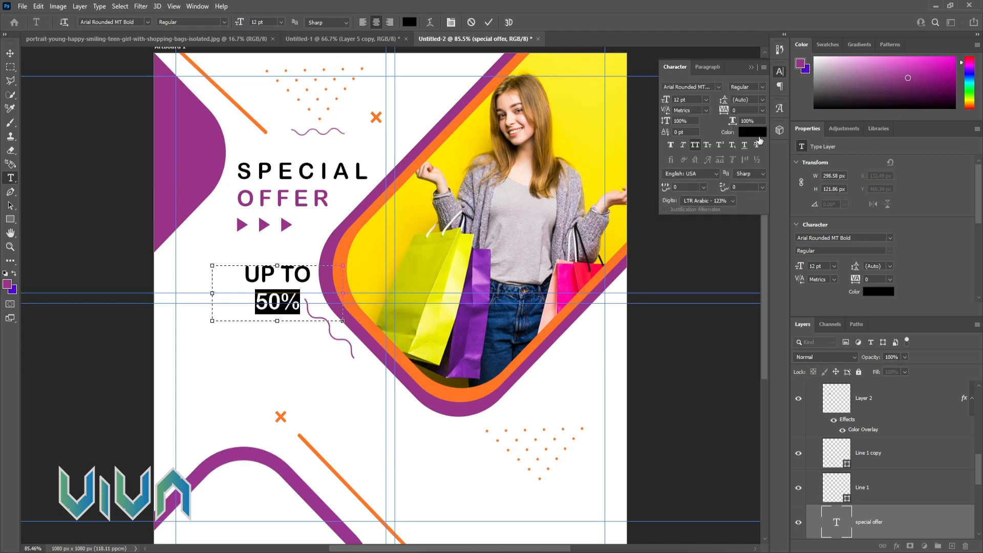
pyautogui.click(762, 110)
pyautogui.click(751, 225)
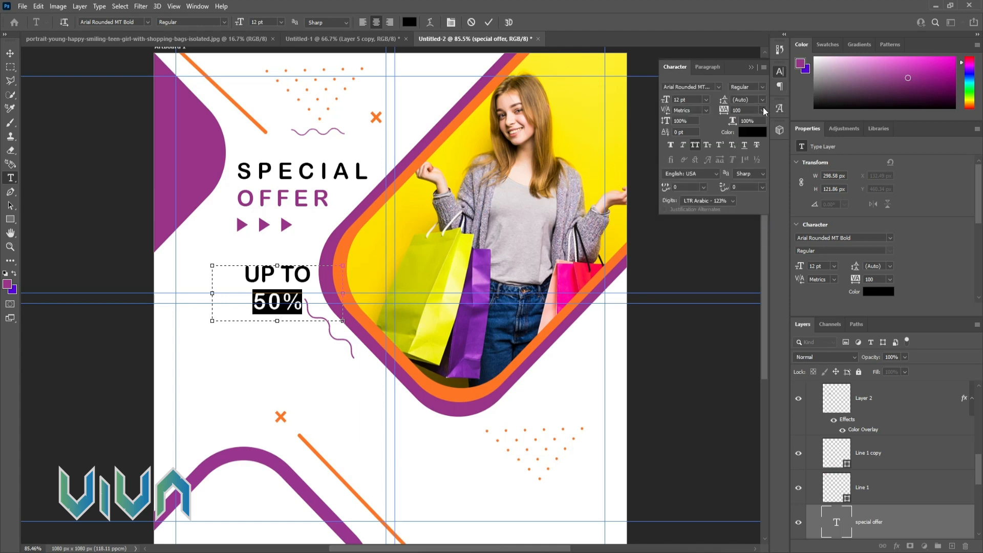
pyautogui.click(763, 110)
pyautogui.click(750, 236)
pyautogui.click(11, 53)
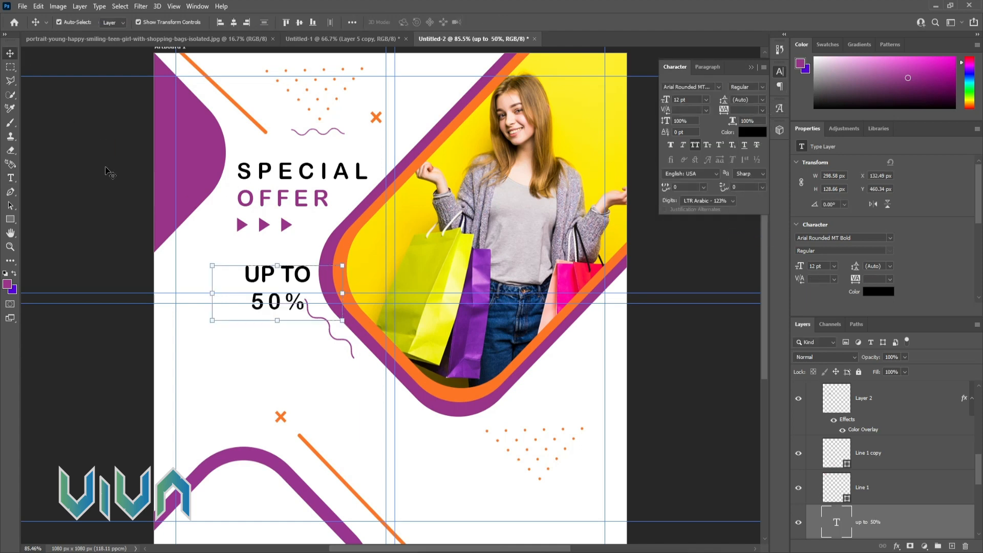
# - Recolor the UP TO 50% text orange (ff7525) sampled from the photo frame and move it slightly down and left
pyautogui.click(10, 178)
pyautogui.click(752, 132)
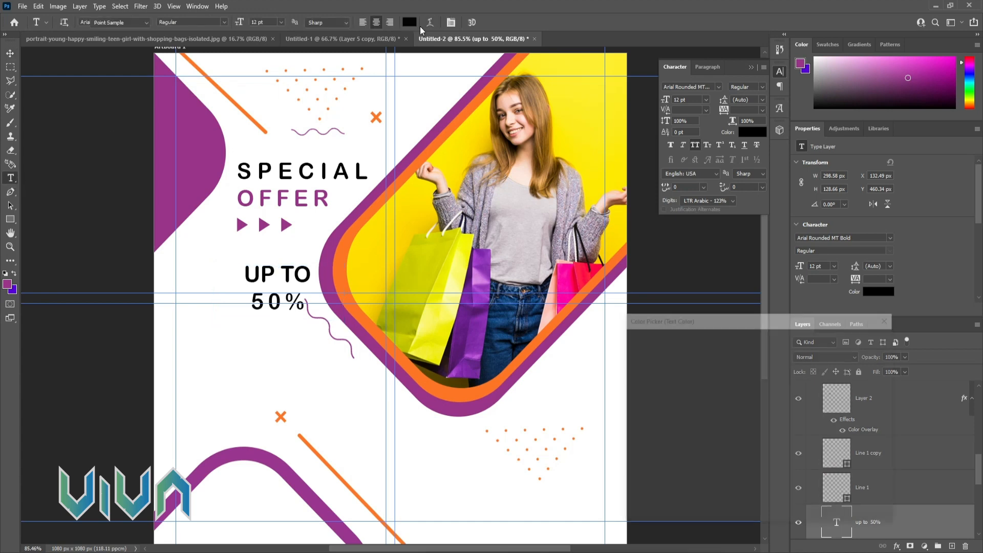
pyautogui.click(623, 254)
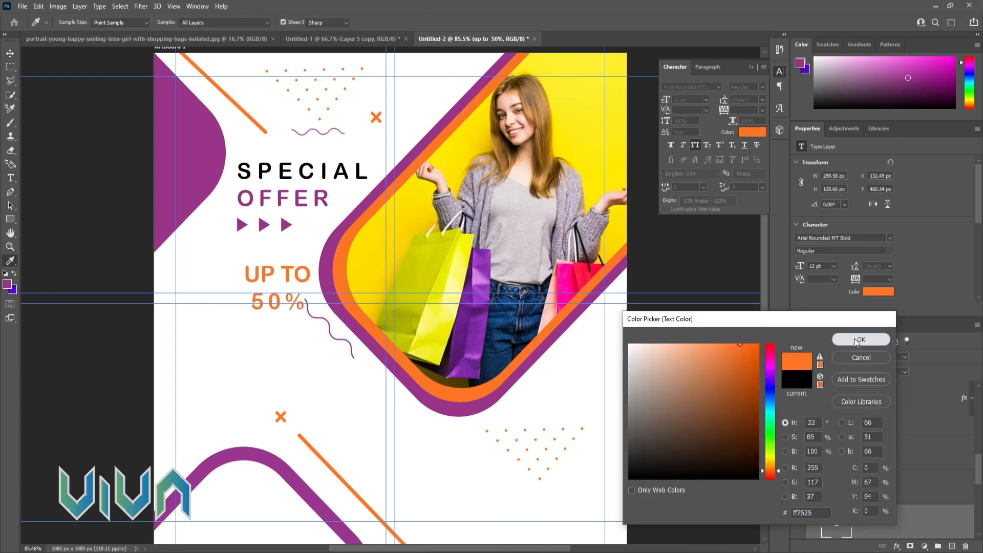
pyautogui.click(851, 340)
pyautogui.click(11, 53)
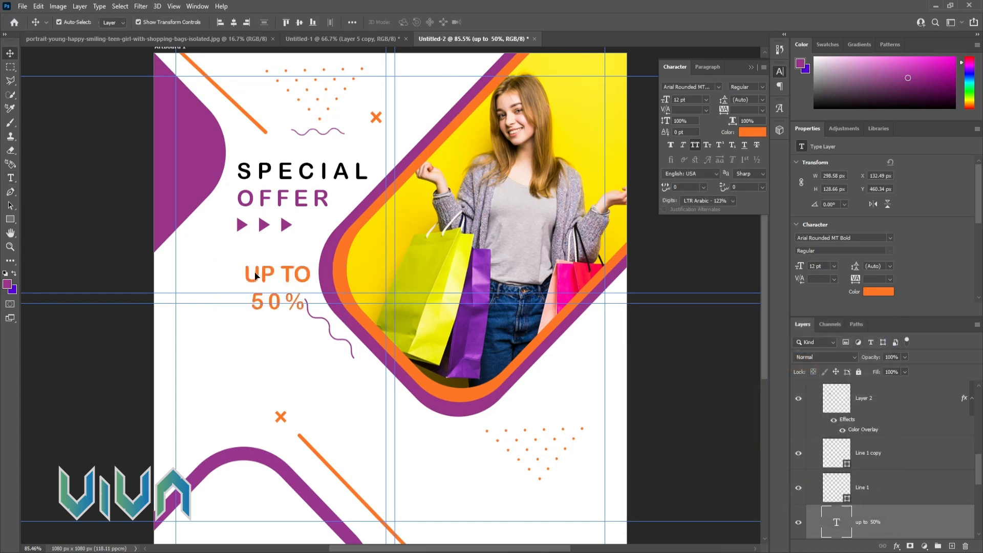
pyautogui.moveTo(256, 275)
pyautogui.mouseDown()
pyautogui.moveTo(241, 275)
pyautogui.moveTo(242, 287)
pyautogui.mouseUp()
pyautogui.click(118, 189)
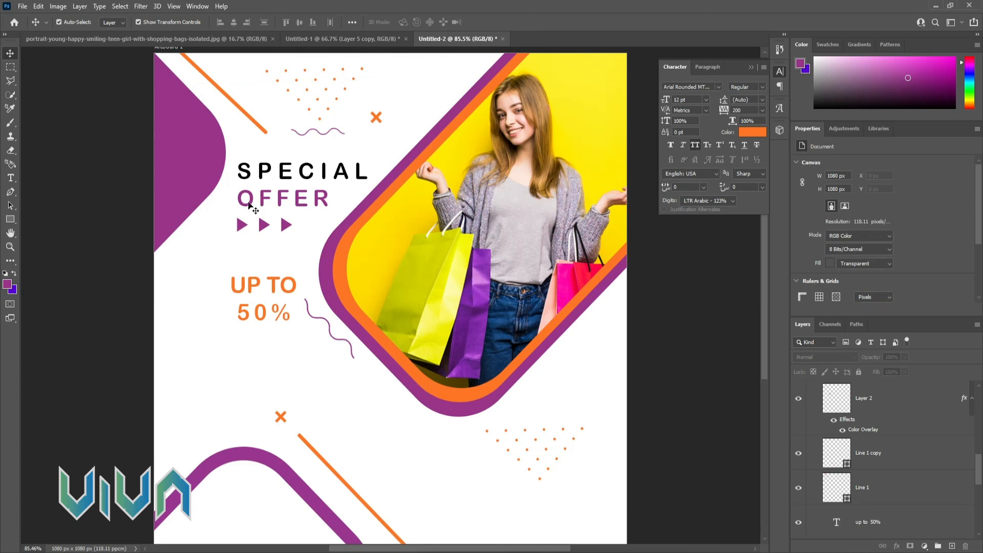
# - Draw a purple circle about 256 px wide over the artboard's left edge and move it down to about X -117, Y 528 px
pyautogui.click(10, 219)
pyautogui.click(37, 219)
pyautogui.hotkey('shift', 'u')
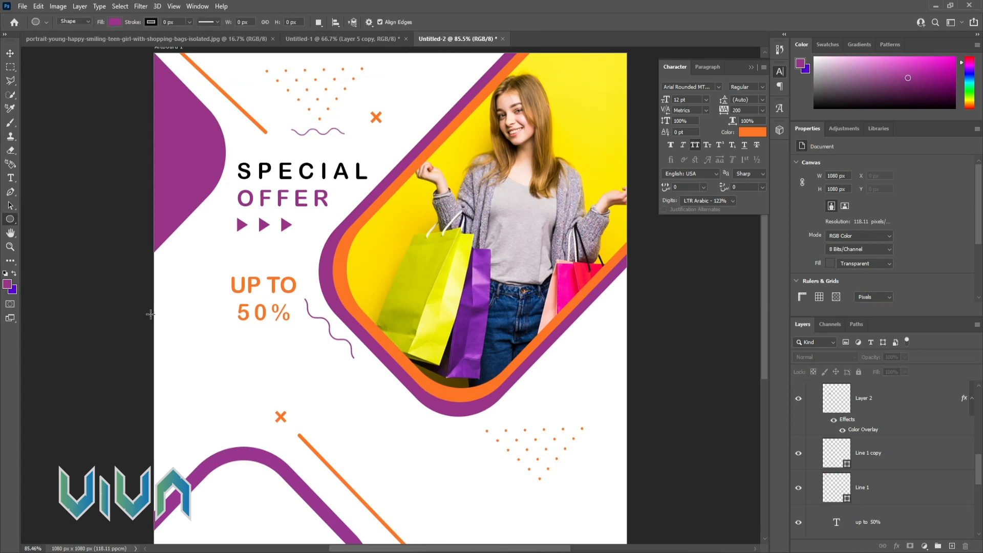
pyautogui.moveTo(152, 314); pyautogui.dragTo(203, 379)
pyautogui.click(9, 56)
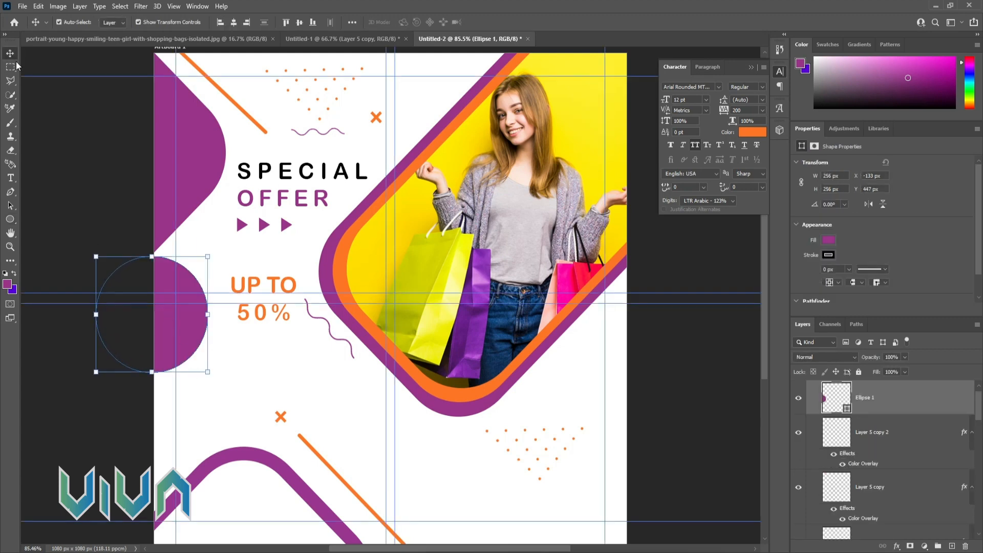
pyautogui.moveTo(169, 301); pyautogui.dragTo(176, 337)
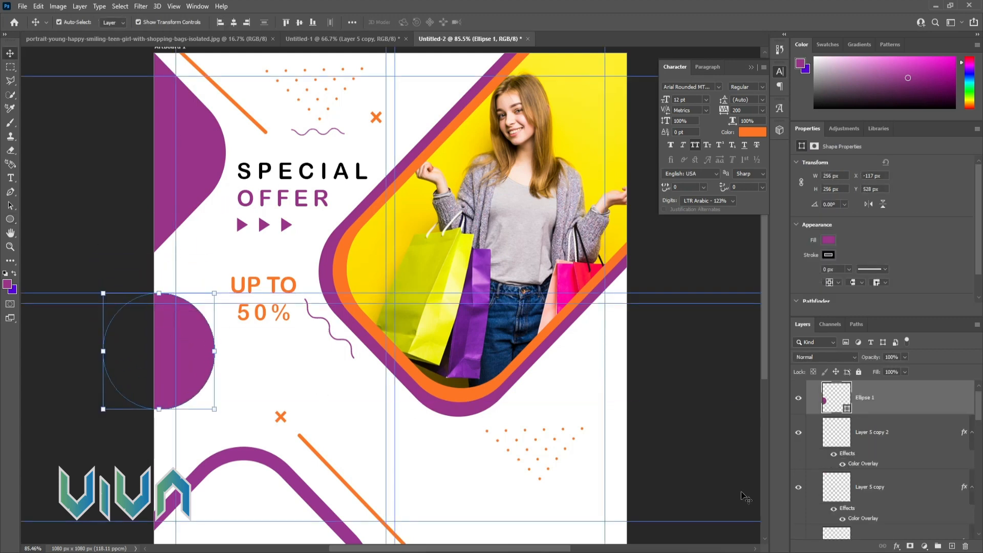
# - Duplicate the purple circle, enlarge the copy from its center to 166.73%, and place its layer beneath the smaller circle
pyautogui.hotkey('ctrl', 'j')
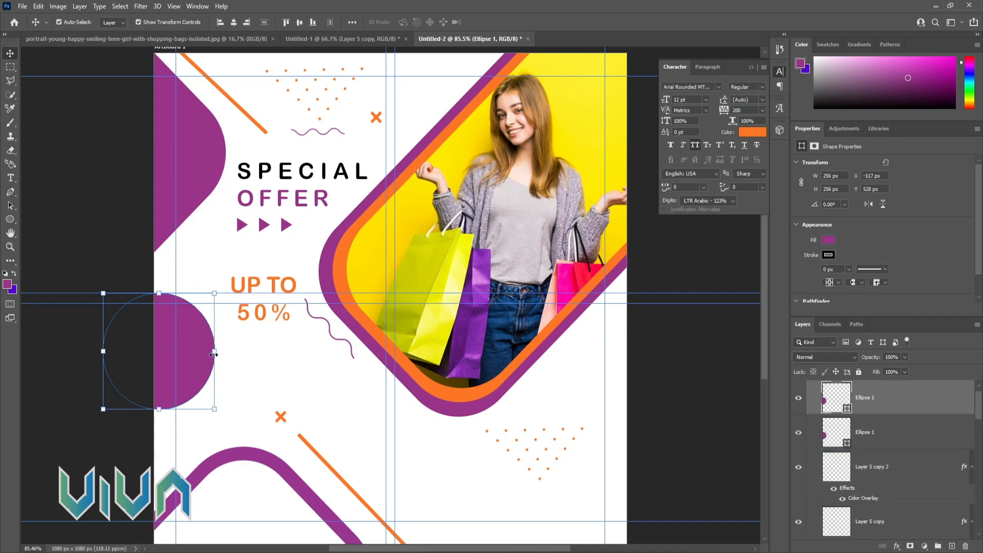
pyautogui.moveTo(214, 354); pyautogui.dragTo(247, 354)
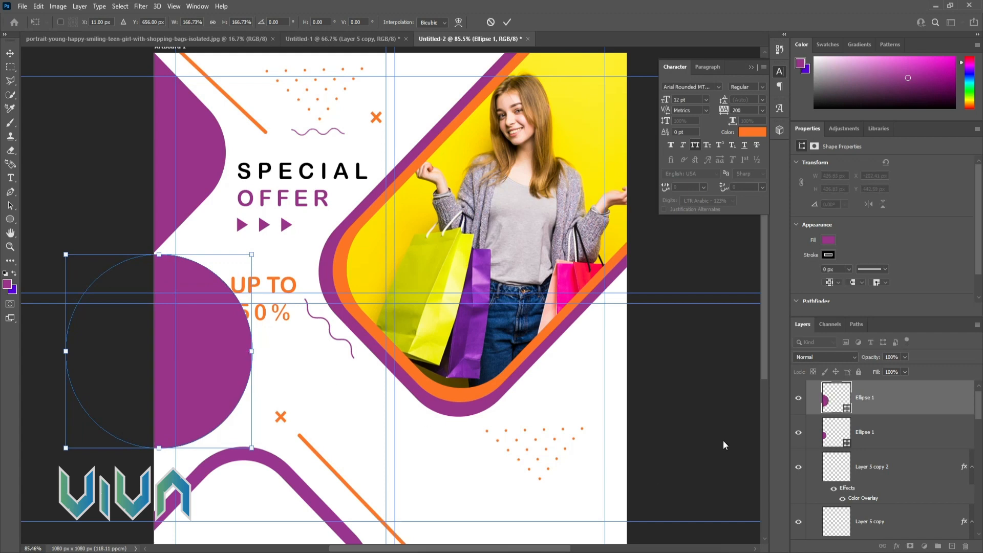
pyautogui.moveTo(837, 427); pyautogui.dragTo(850, 378)
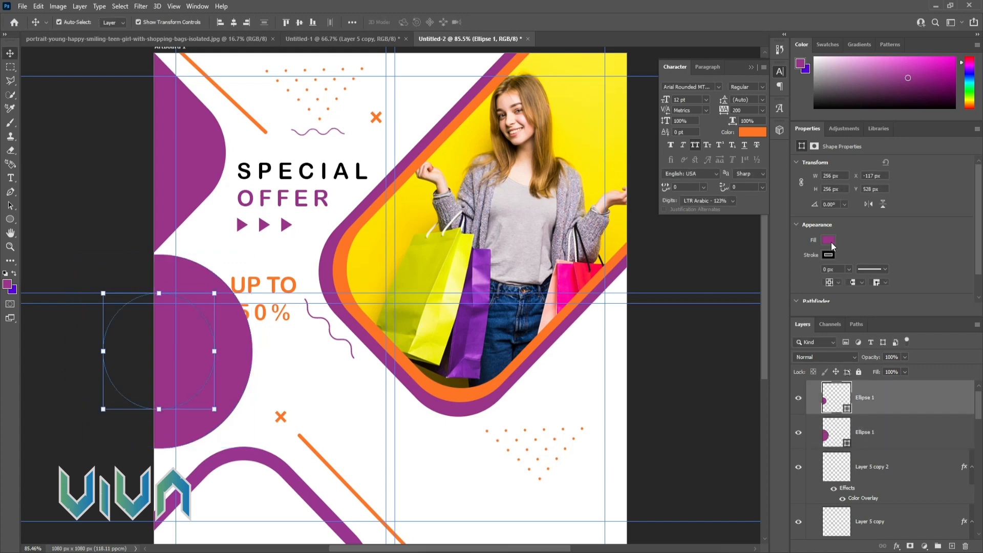
# - Fill the smaller circle with yellow (feec19) sampled from the photo's background
pyautogui.click(830, 240)
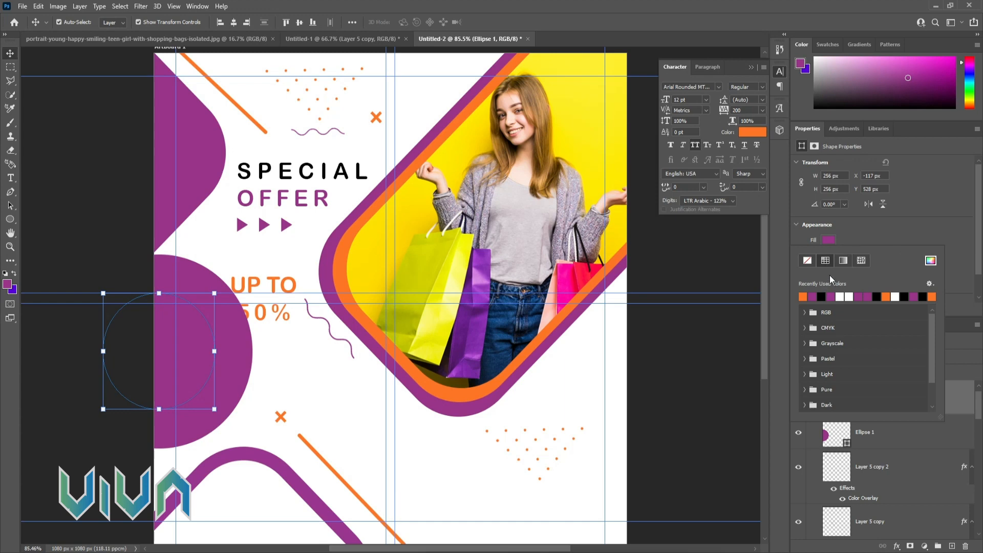
pyautogui.click(829, 240)
pyautogui.click(829, 240)
pyautogui.click(931, 261)
pyautogui.click(597, 141)
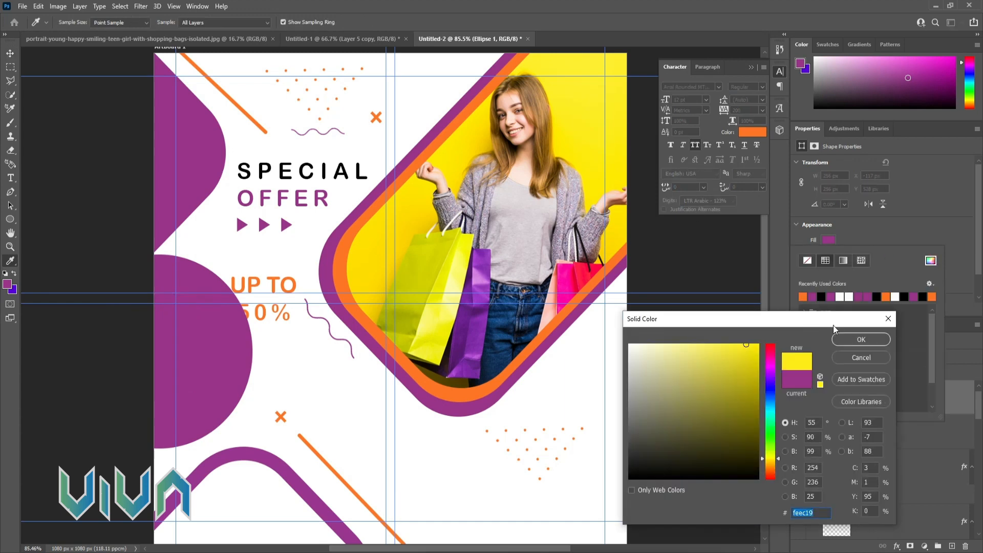
pyautogui.click(848, 338)
pyautogui.press('v')
# - Fill the larger circle with the recently used orange and select both circle layers together
pyautogui.click(237, 338)
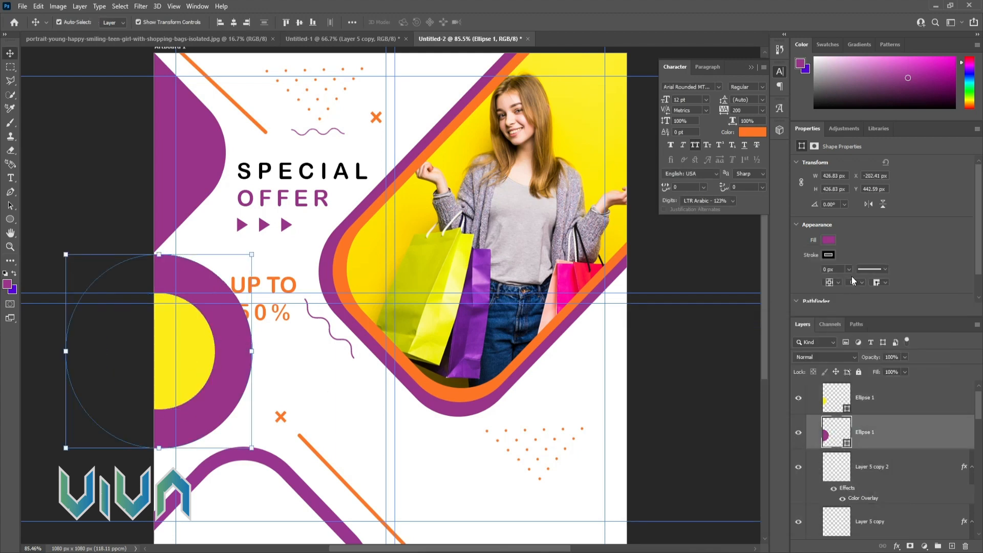
pyautogui.click(829, 240)
pyautogui.click(812, 297)
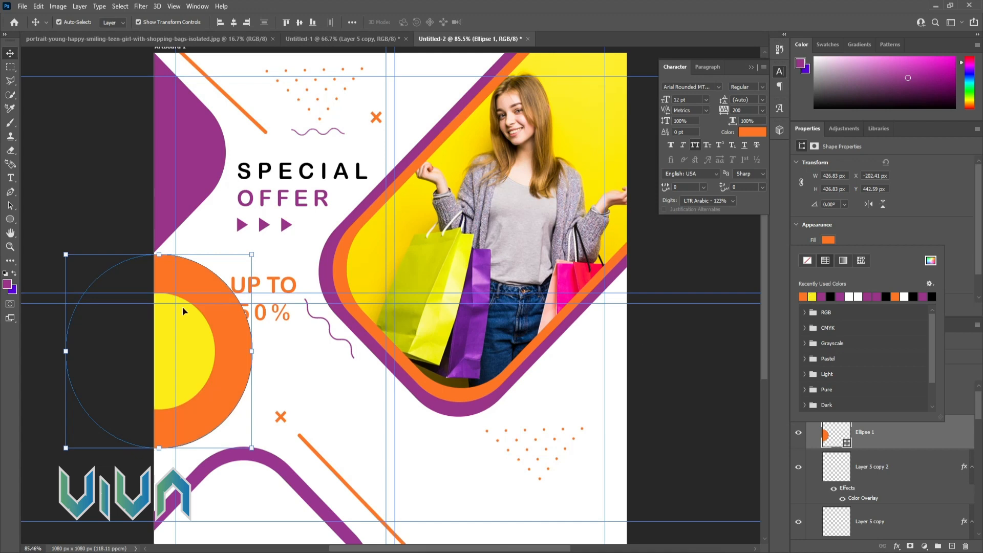
pyautogui.click(919, 444)
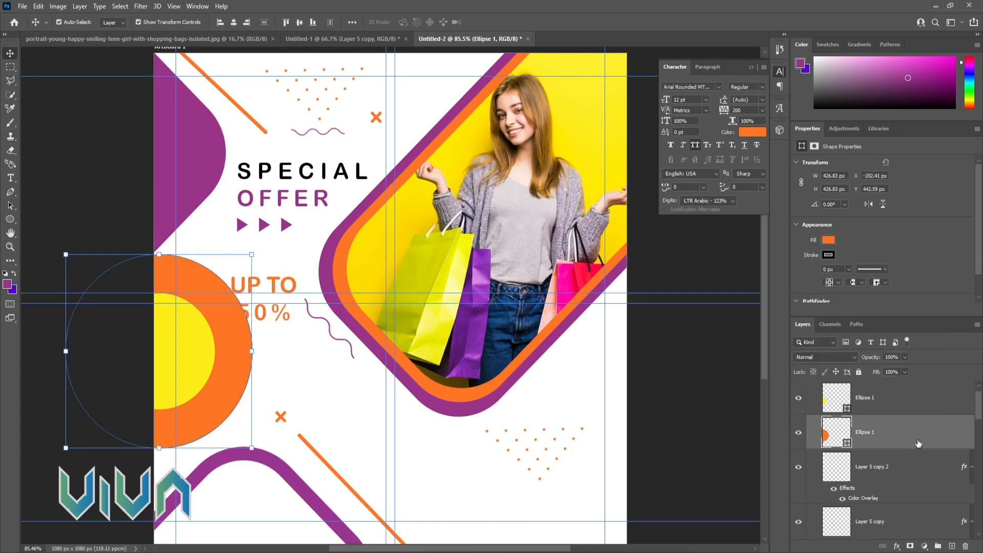
pyautogui.keyDown('shift'); pyautogui.click(897, 407); pyautogui.keyUp('shift')
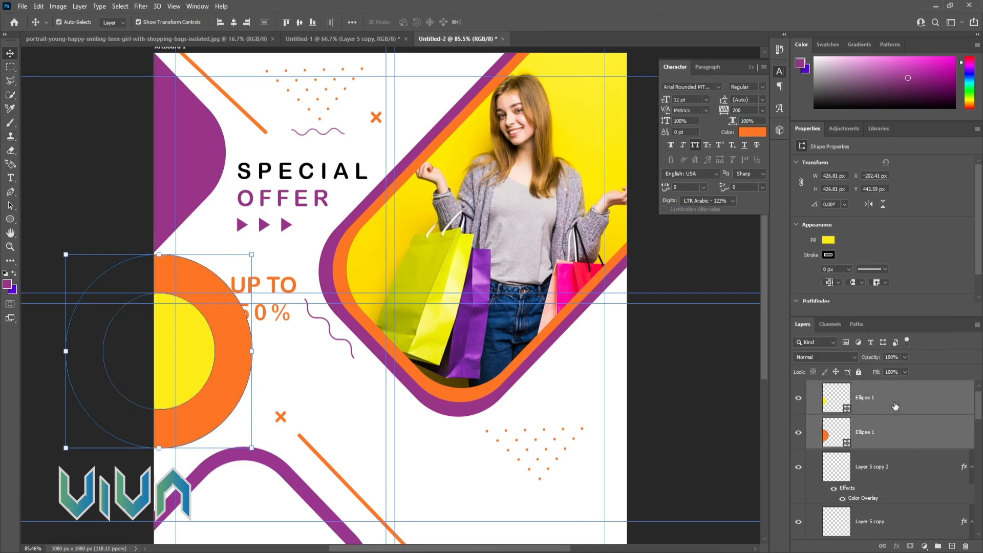
# - Try to merge the yellow and orange circles into a single shape
pyautogui.click(39, 7)
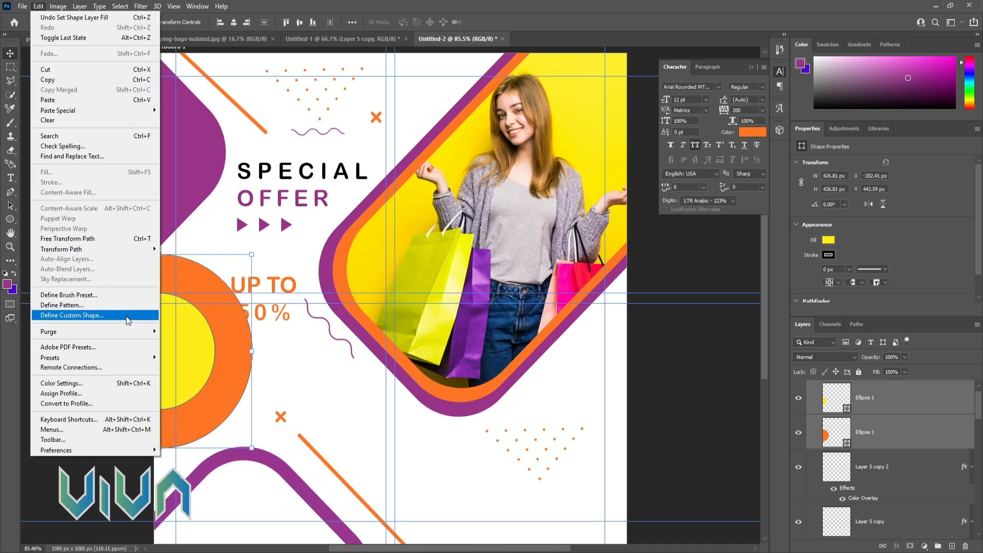
pyautogui.moveTo(79, 6)
pyautogui.click(161, 392)
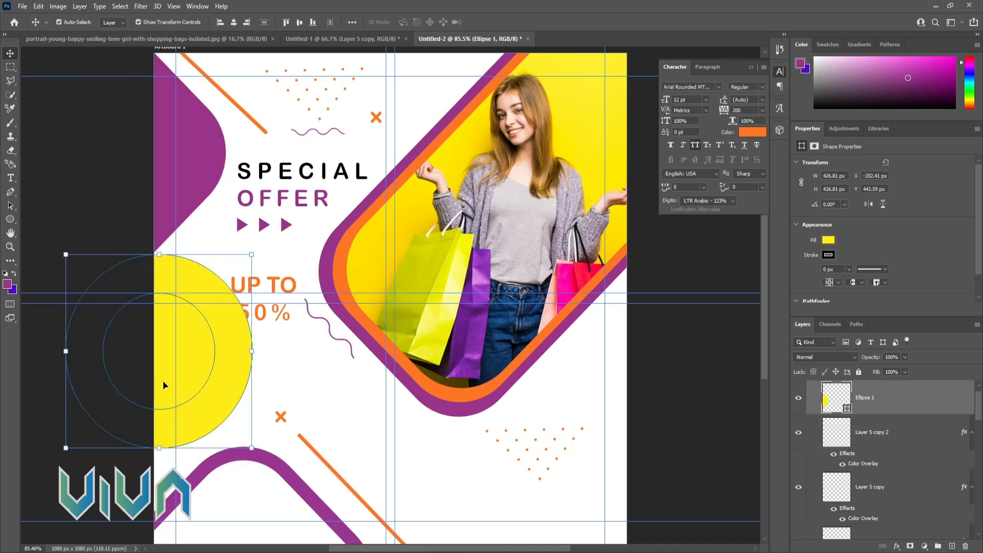
pyautogui.hotkey('ctrl', 'z')
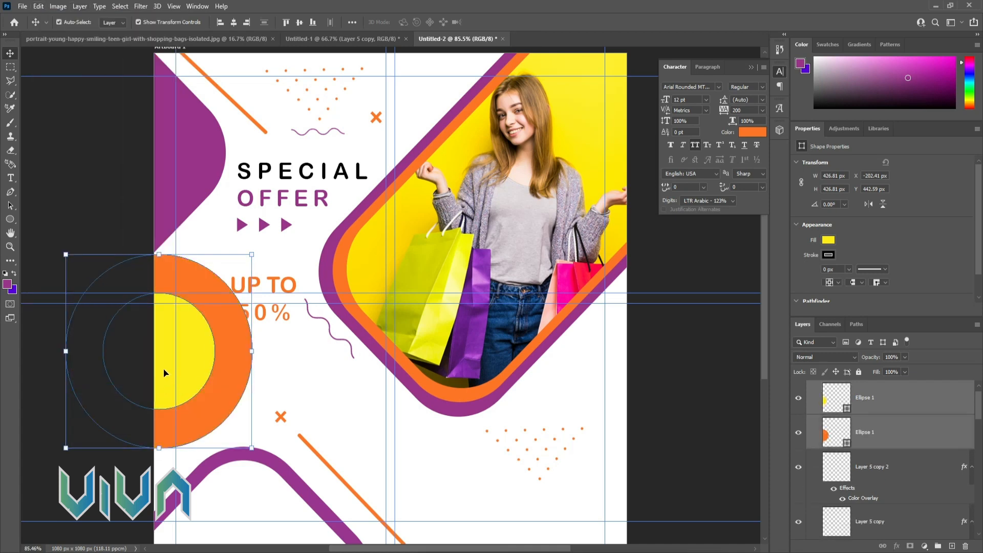
# - Shift the yellow and orange circles together 30 px to the left
pyautogui.hotkey('shift', 'Left')
pyautogui.hotkey('shift', 'Left')
pyautogui.hotkey('shift', 'Left')
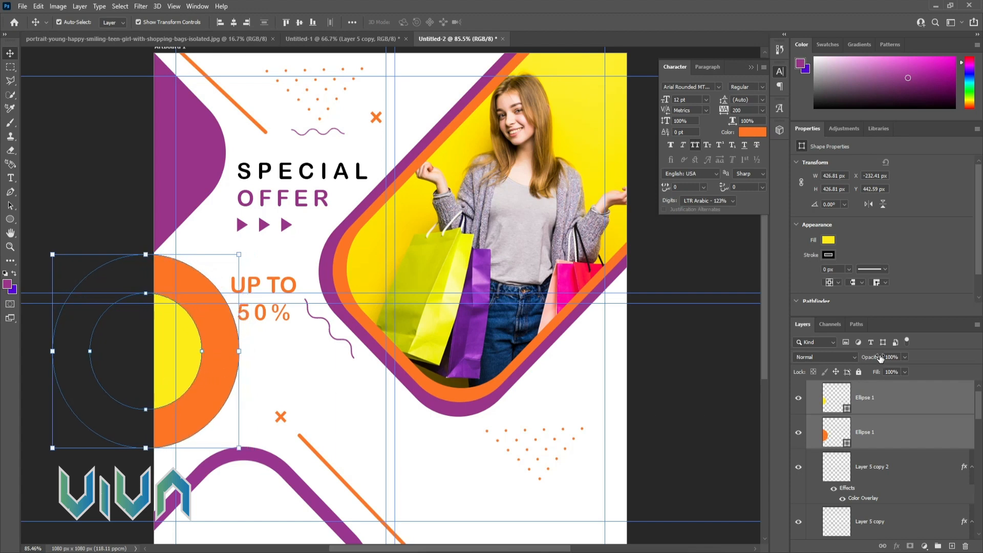
# - Set the opacity of both circles to 30% and shift them together 10 px left and 40 px down
pyautogui.write('30')
pyautogui.press('Return')
pyautogui.click(94, 204)
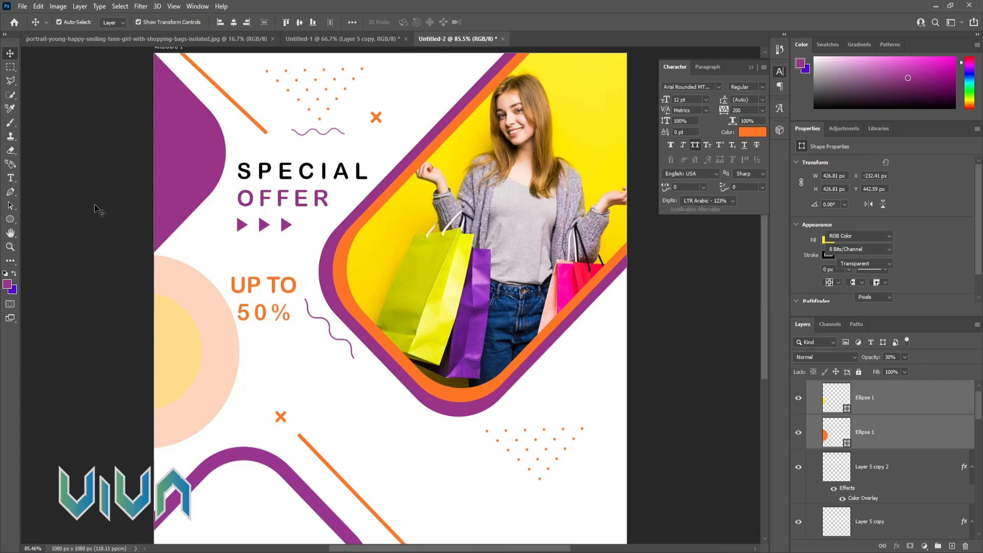
pyautogui.click(196, 350)
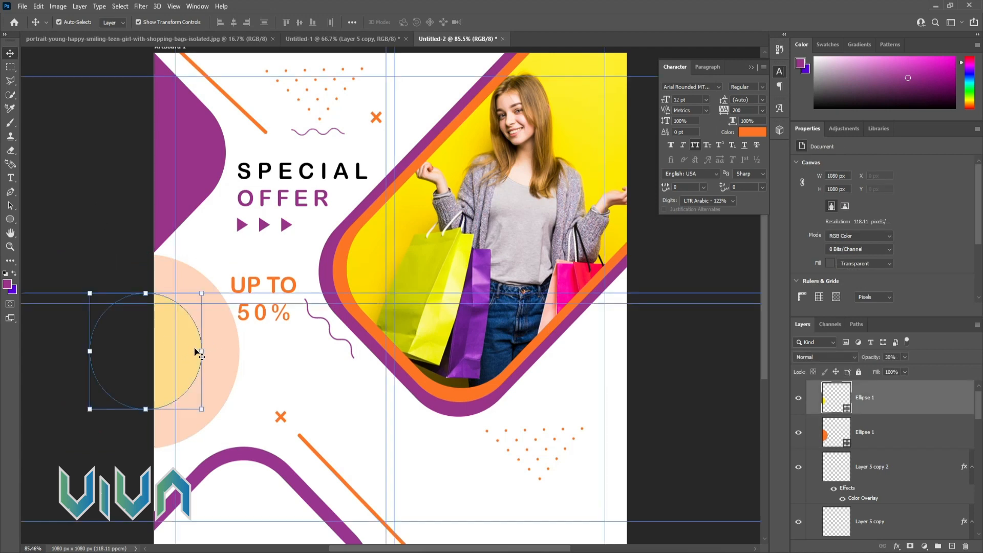
pyautogui.keyDown('ctrl'); pyautogui.click(895, 432); pyautogui.keyUp('ctrl')
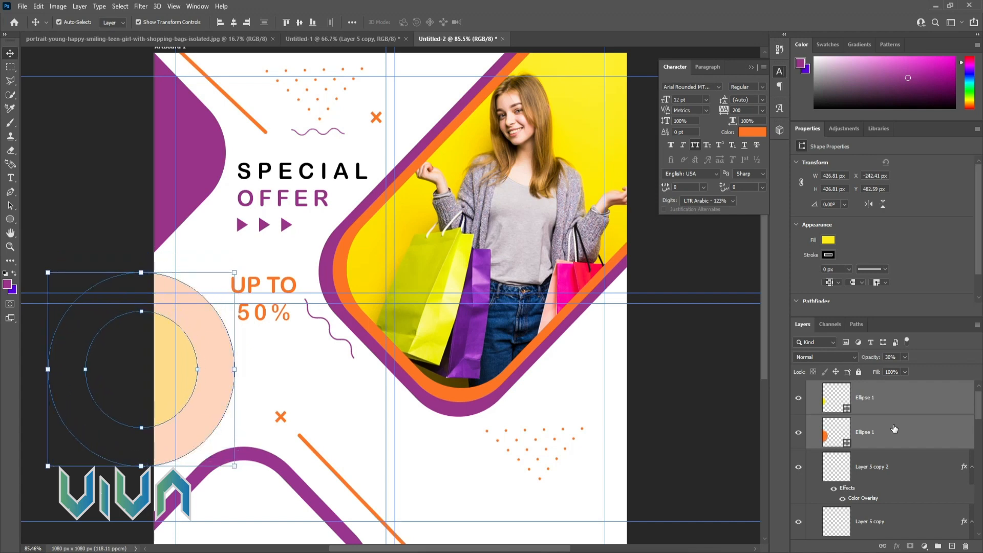
# - Fill the larger circle with the recently used yellow
pyautogui.click(887, 440)
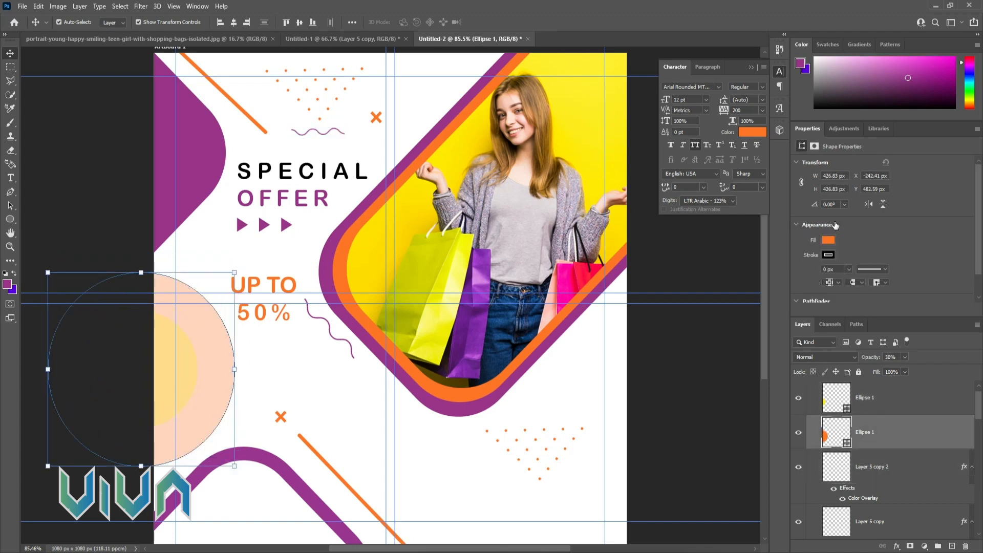
pyautogui.click(828, 240)
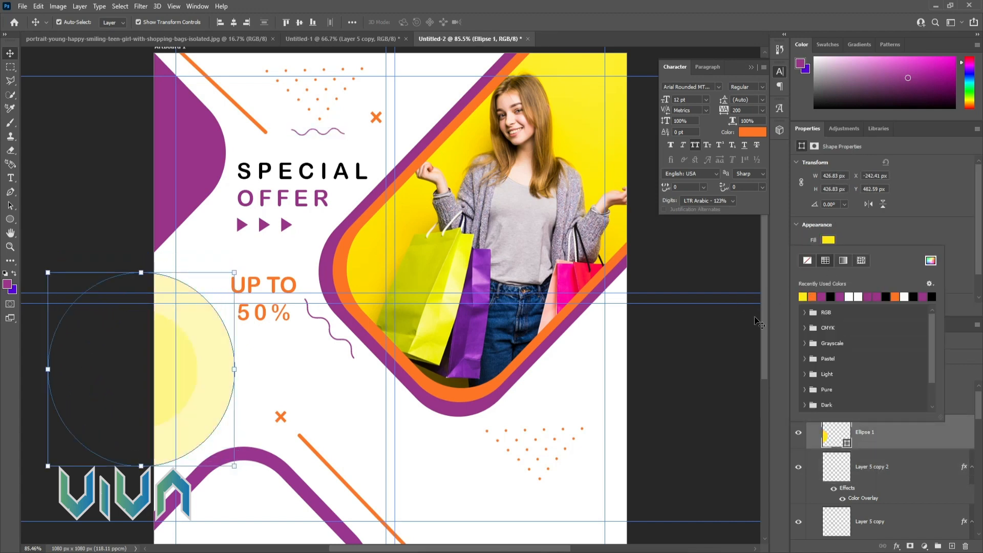
pyautogui.click(664, 367)
# - Duplicate both yellow circles to the artboard's right edge, below the photo and partly off the canvas
pyautogui.click(151, 377)
pyautogui.click(174, 370)
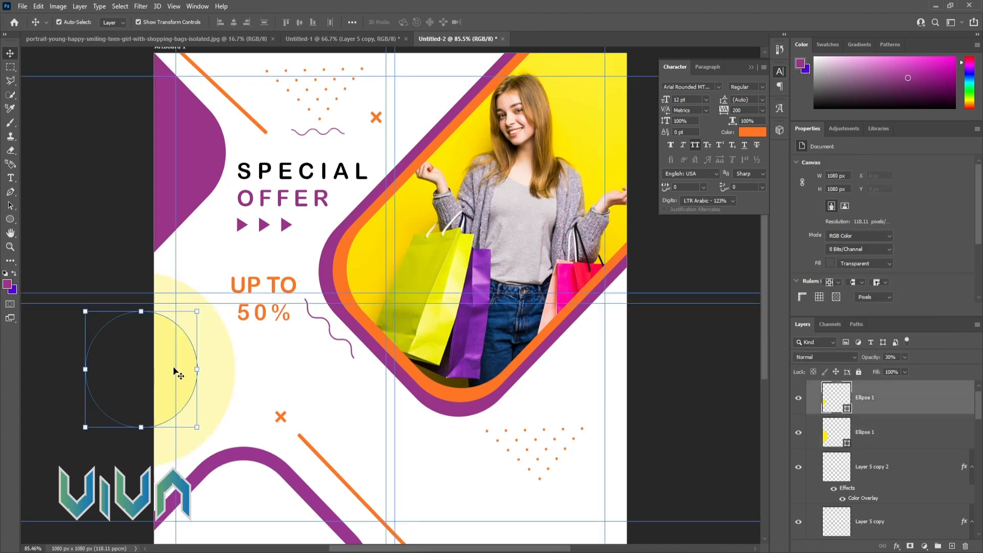
pyautogui.hotkey('ctrl', 't')
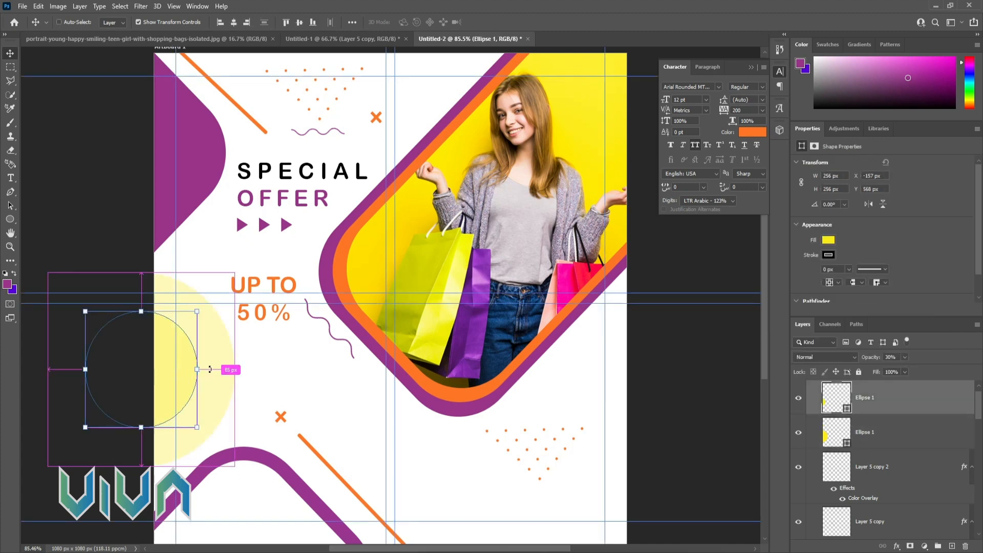
pyautogui.keyDown('shift'); pyautogui.click(891, 436); pyautogui.keyUp('shift')
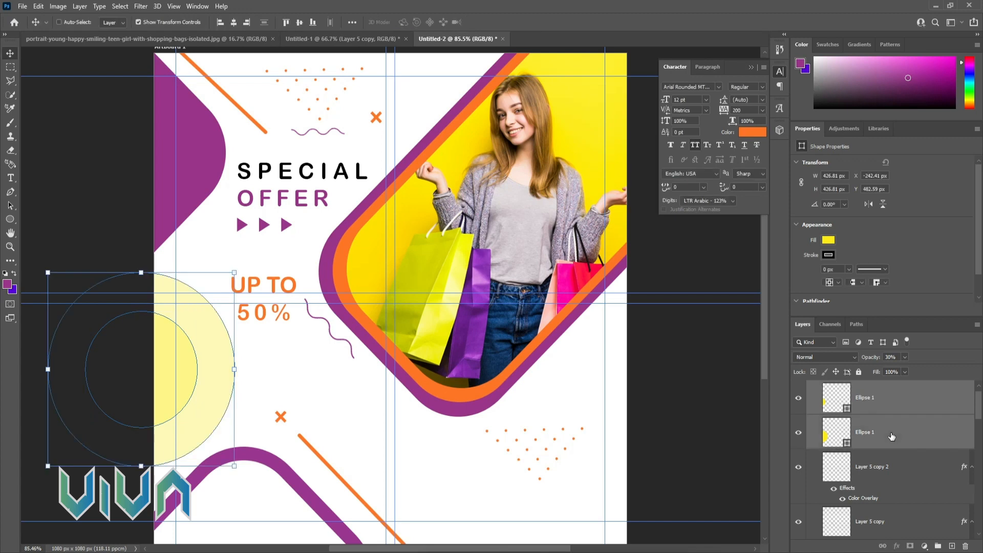
pyautogui.moveTo(185, 366); pyautogui.dragTo(697, 427)
pyautogui.hotkey('alt', 'shift')
pyautogui.click(505, 449)
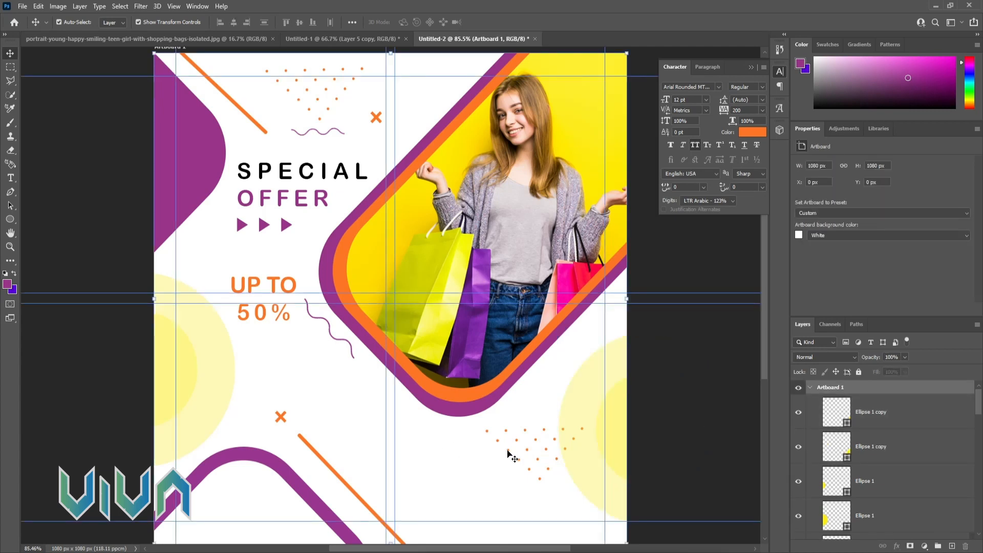
# - Move the lower dotted triangle to the artboard's bottom edge and turn it upside down
pyautogui.moveTo(511, 456); pyautogui.dragTo(491, 514)
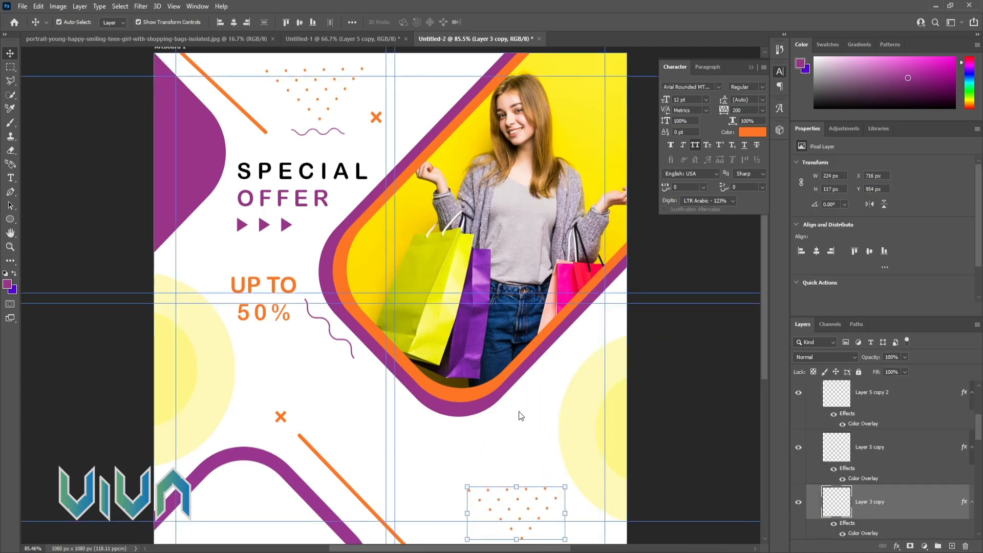
pyautogui.scroll(-3, 551, 376)
pyautogui.moveTo(572, 366); pyautogui.dragTo(442, 421)
pyautogui.hotkey('shift', 'Down')
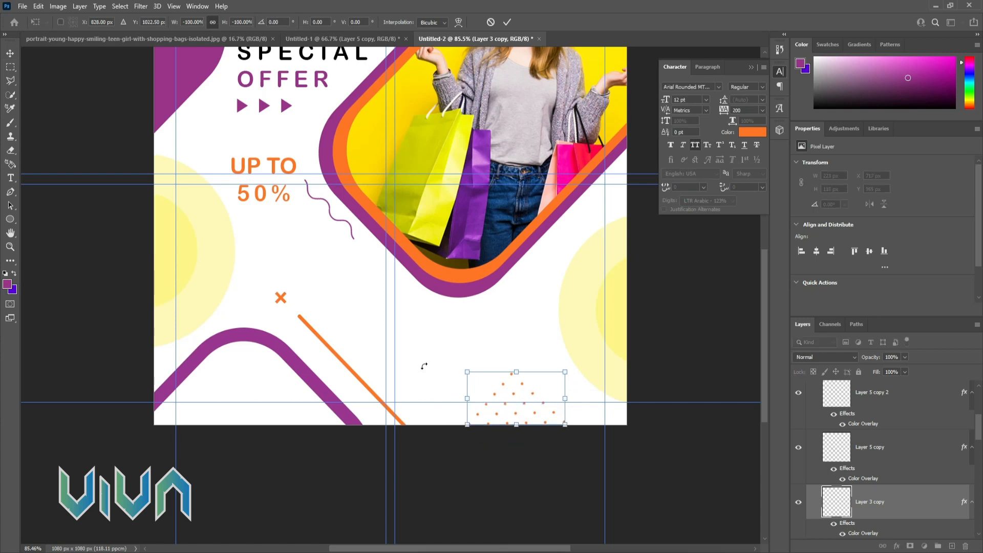
# - Copy the purple ring from the Untitled-1 document into Untitled-2, beside the right-hand yellow circles
pyautogui.click(342, 38)
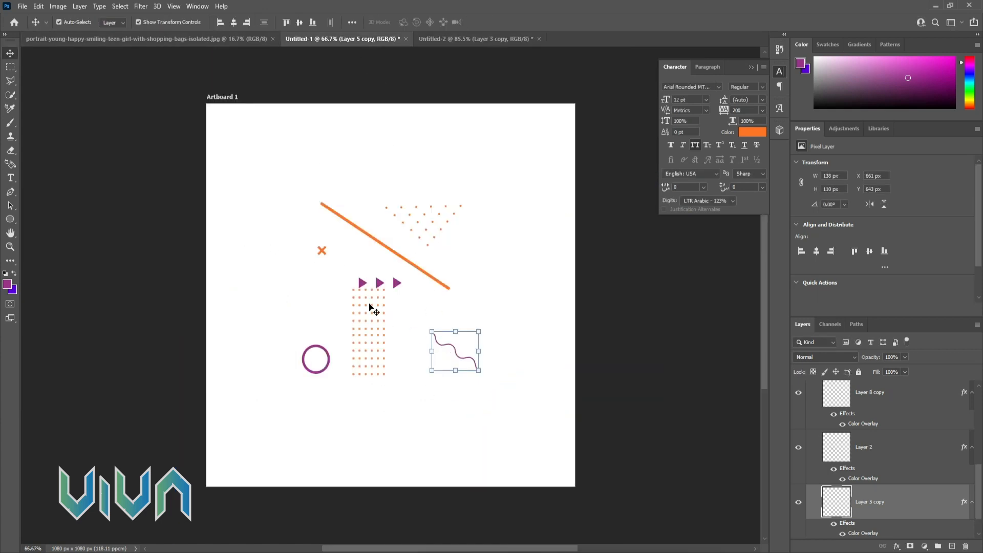
pyautogui.click(320, 352)
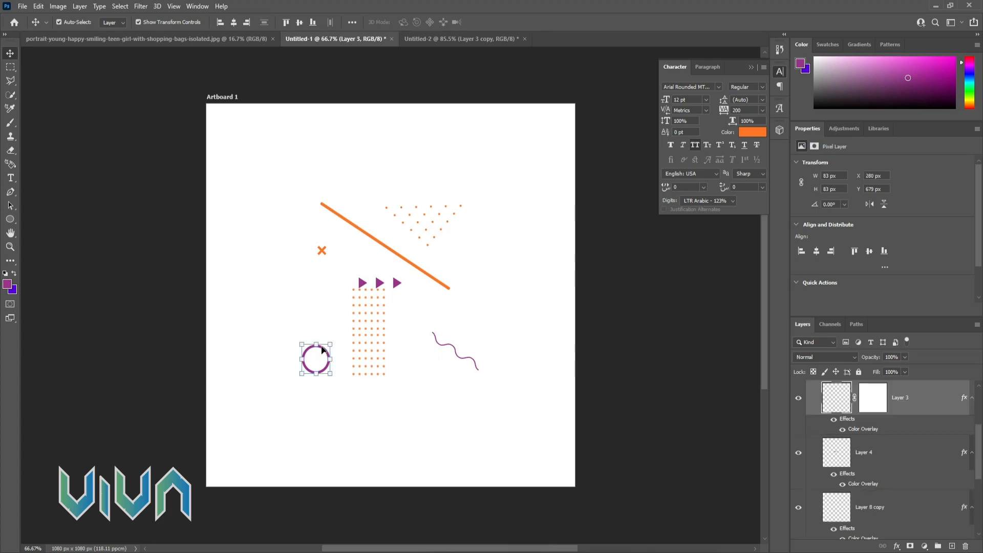
pyautogui.moveTo(246, 207); pyautogui.dragTo(588, 367)
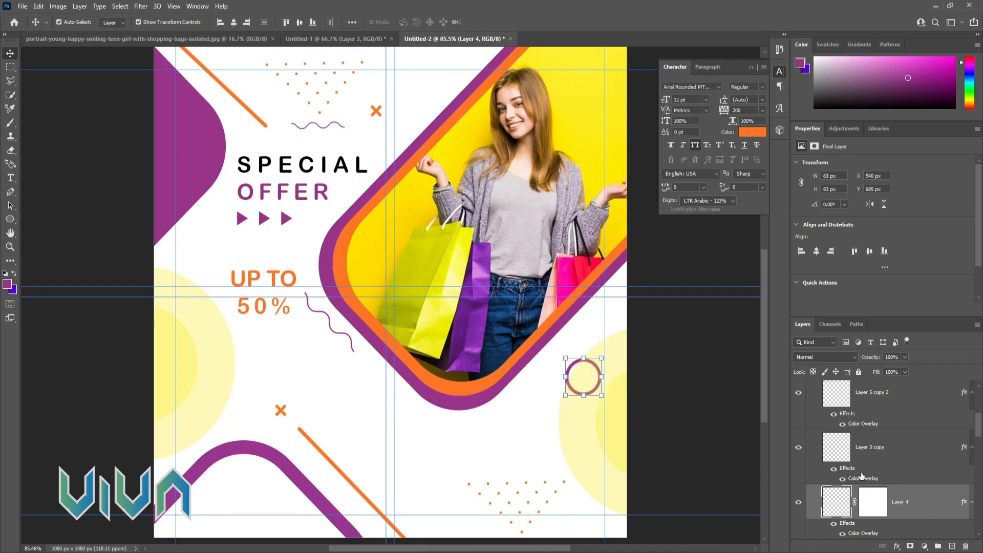
# - Bring the purple ring's layer above the yellow circle layers and shift the ring 30 px to the left
pyautogui.click(798, 502)
pyautogui.click(798, 502)
pyautogui.moveTo(832, 504); pyautogui.dragTo(861, 397)
pyautogui.hotkey('shift', 'Left')
pyautogui.hotkey('shift', 'Left')
pyautogui.hotkey('shift', 'Left')
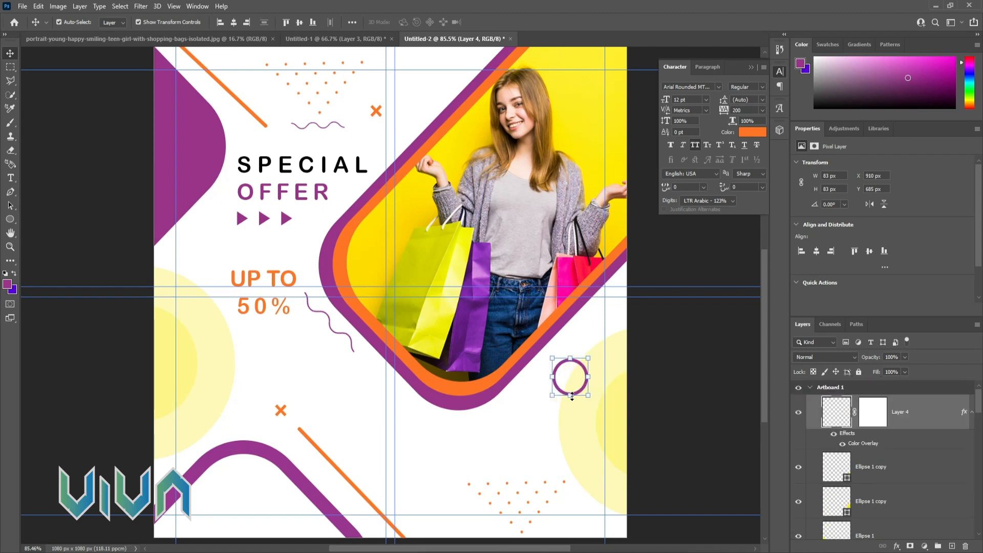
# - Duplicate the purple ring onto the left-hand yellow circles and enlarge the copy to nearly twice its size
pyautogui.moveTo(557, 389); pyautogui.dragTo(169, 369)
pyautogui.hotkey('ctrl', 't')
pyautogui.moveTo(226, 356); pyautogui.dragTo(222, 399)
pyautogui.press('Return')
# - Change the smaller ring's Color Overlay to the orange ff7525 sampled from the artwork
pyautogui.click(562, 393)
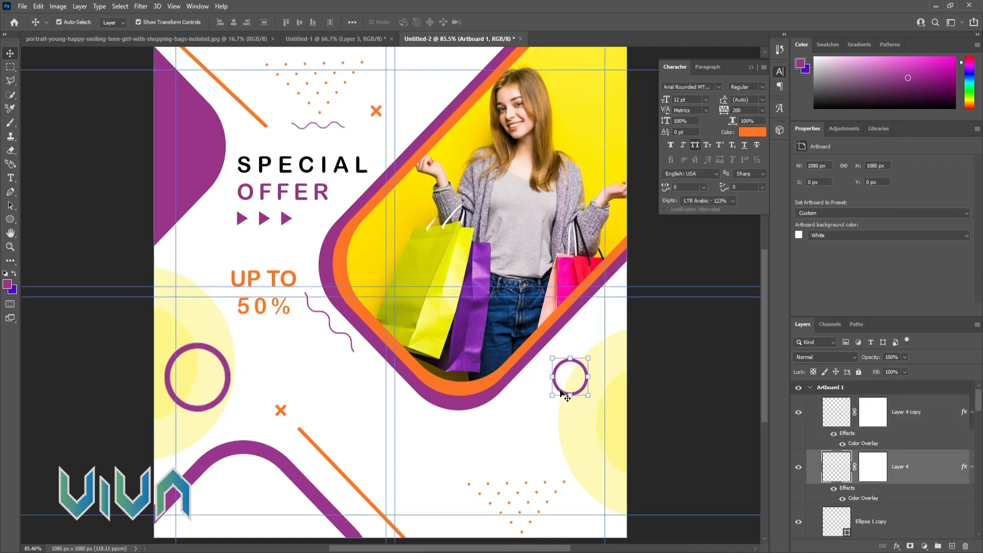
pyautogui.click(897, 547)
pyautogui.click(902, 502)
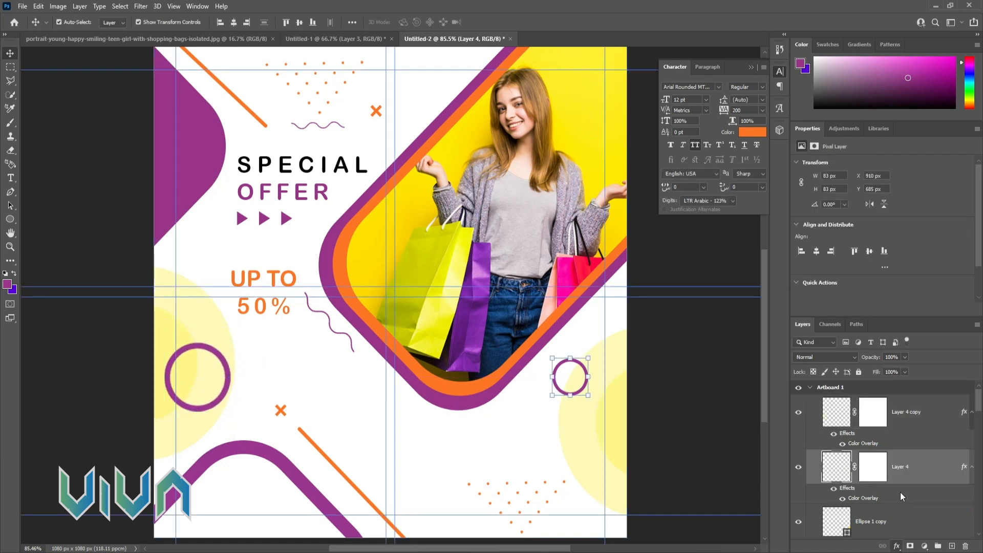
pyautogui.click(826, 285)
pyautogui.click(570, 289)
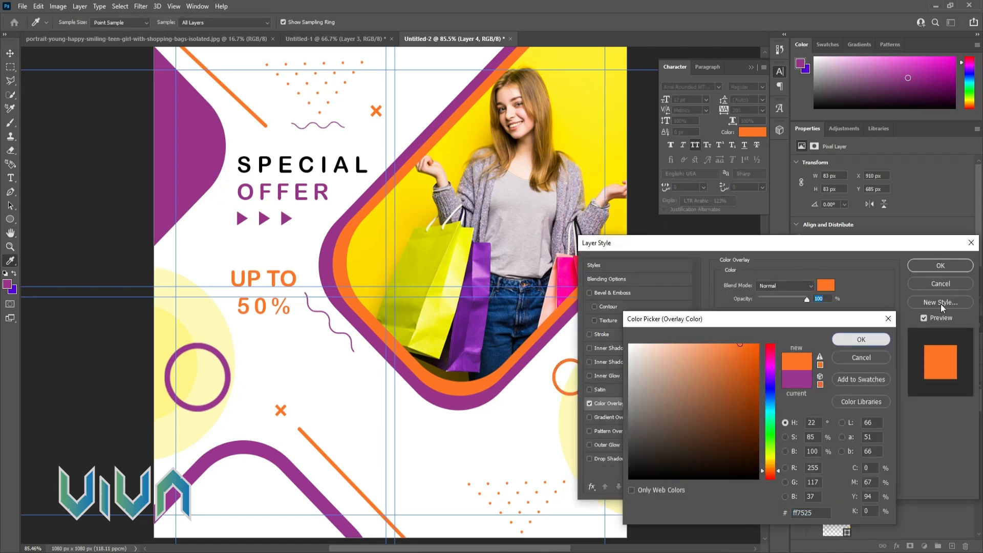
pyautogui.press('Return')
pyautogui.click(941, 265)
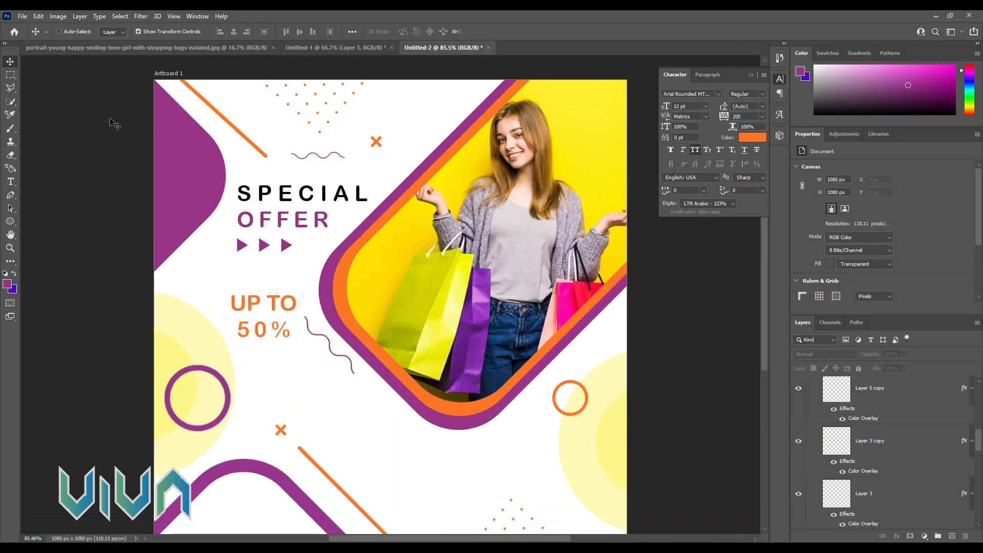
# - Create a purple rectangle 400 px wide and 80 px high with 15 px corner radii below the photo
pyautogui.hotkey('ctrl', '-')
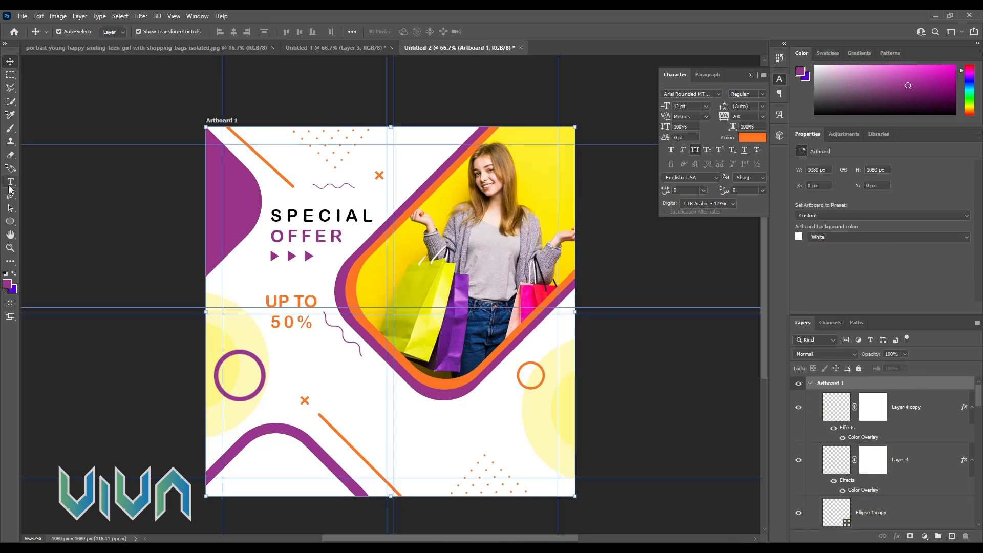
pyautogui.click(10, 222)
pyautogui.click(52, 223)
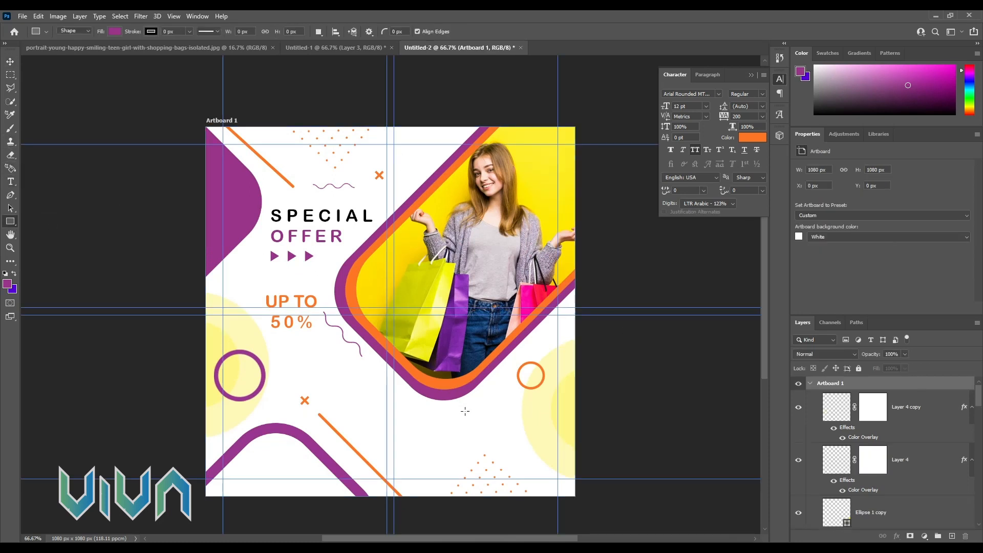
pyautogui.click(461, 412)
pyautogui.write('400')
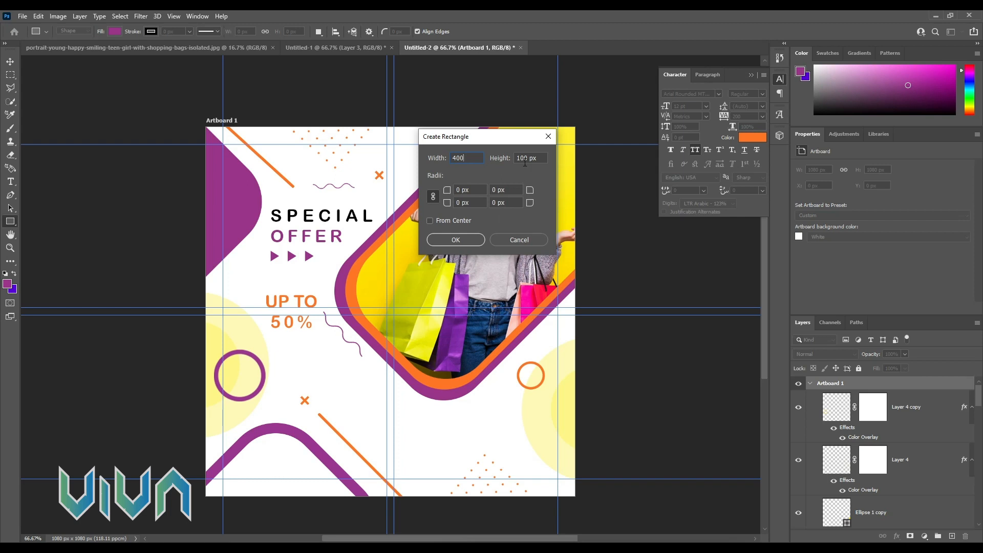
pyautogui.press('Tab')
pyautogui.write('80')
pyautogui.write('15')
pyautogui.click(463, 240)
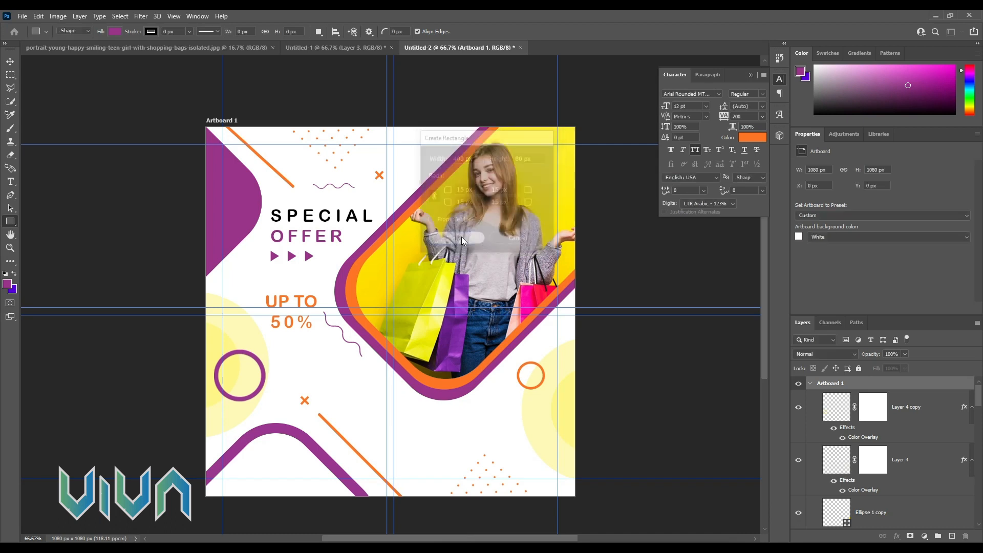
# - Move the purple rectangle to X 586 px, Y 844 px, centred below the photo frame's lower corner
pyautogui.press('v')
pyautogui.hotkey('shift', 'Left')
pyautogui.hotkey('shift', 'Left')
pyautogui.hotkey('shift', 'Left')
pyautogui.hotkey('shift', 'Left')
pyautogui.hotkey('shift', 'Left')
pyautogui.hotkey('shift', 'Left')
pyautogui.hotkey('shift', 'Left')
pyautogui.hotkey('shift', 'Left')
pyautogui.hotkey('shift', 'Left')
pyautogui.hotkey('shift', 'Left')
pyautogui.hotkey('shift', 'Left')
pyautogui.hotkey('shift', 'Left')
pyautogui.hotkey('shift', 'Left')
pyautogui.hotkey('shift', 'Left')
pyautogui.hotkey('shift', 'Left')
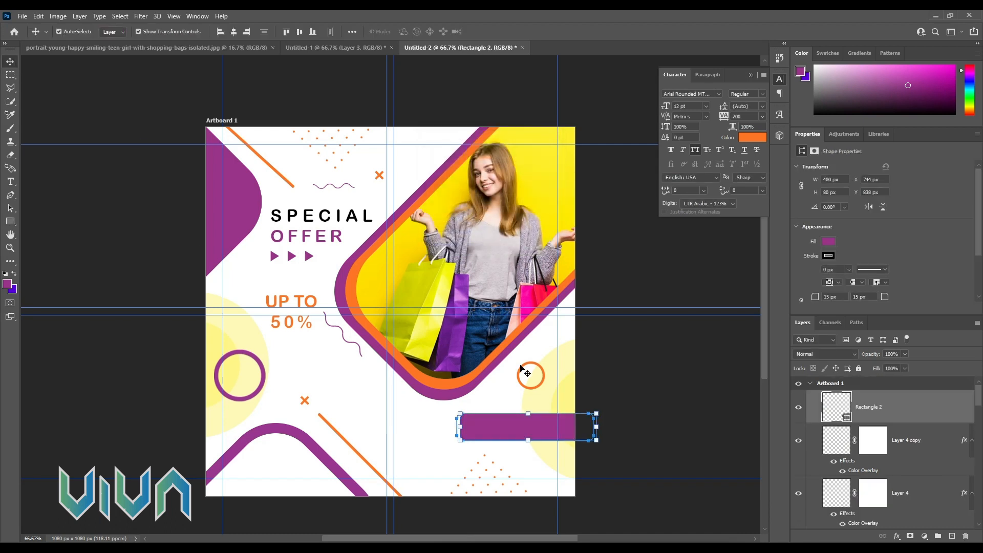
pyautogui.hotkey('shift', 'Left')
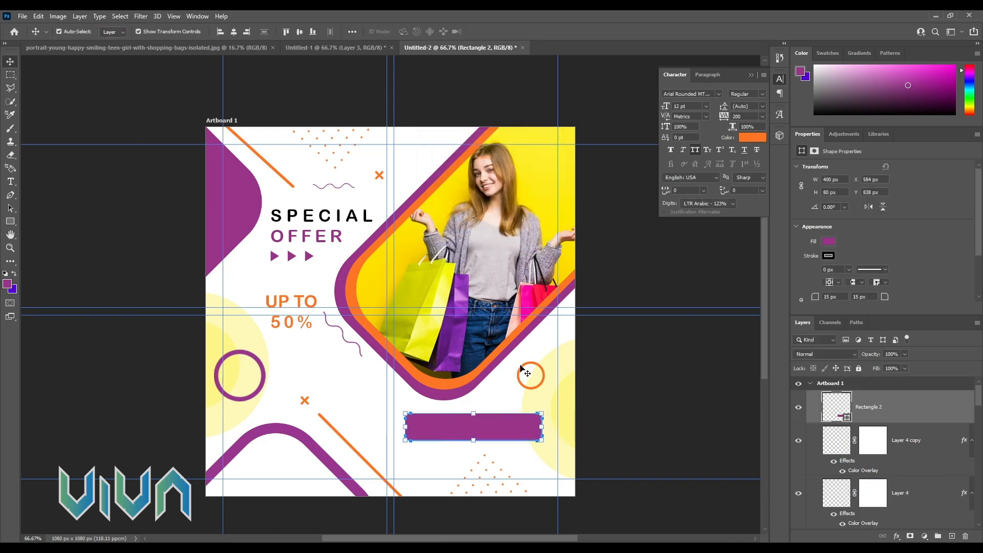
pyautogui.press('Down')
pyautogui.press('Down')
pyautogui.press('Down')
pyautogui.press('Down')
pyautogui.press('Down')
pyautogui.press('Down')
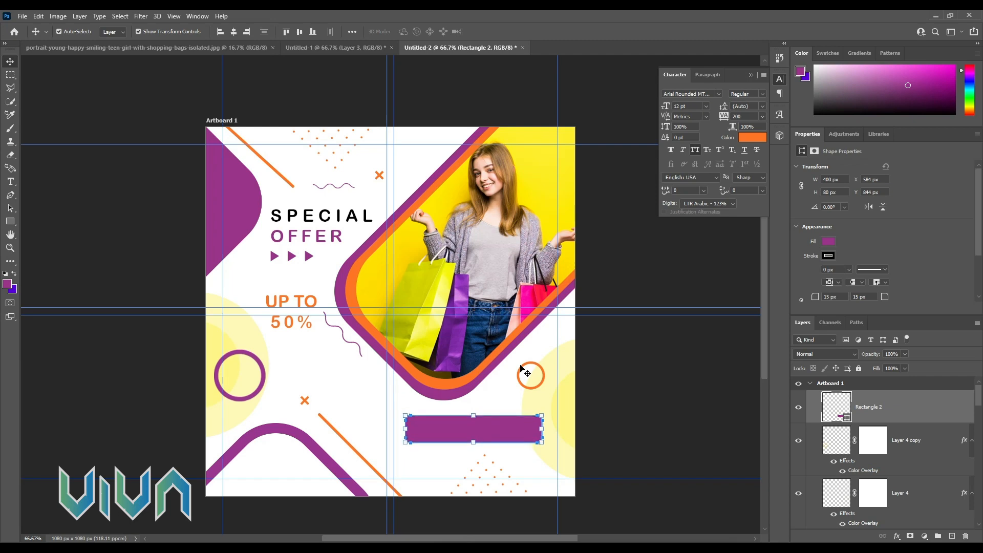
pyautogui.press('Right')
# - Add the text SHOP NOW >> in a box about 316 x 96 px and move it onto the purple rectangle
pyautogui.click(10, 182)
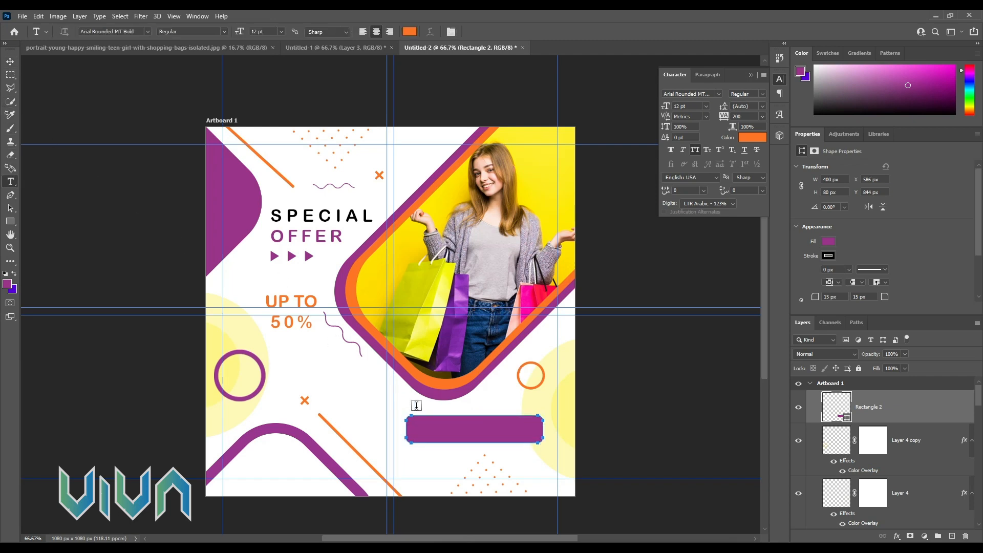
pyautogui.moveTo(414, 404); pyautogui.dragTo(522, 438)
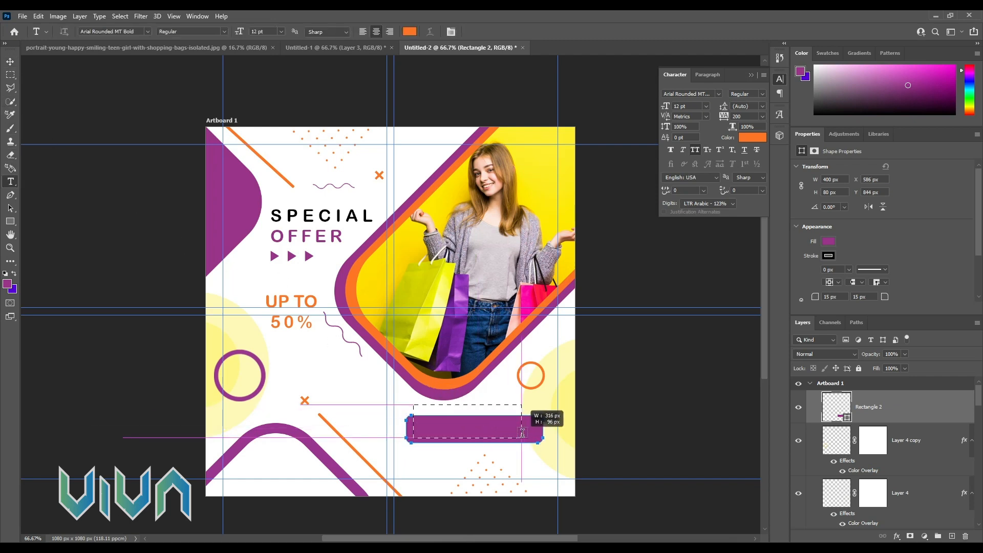
pyautogui.write('SHOP NOW')
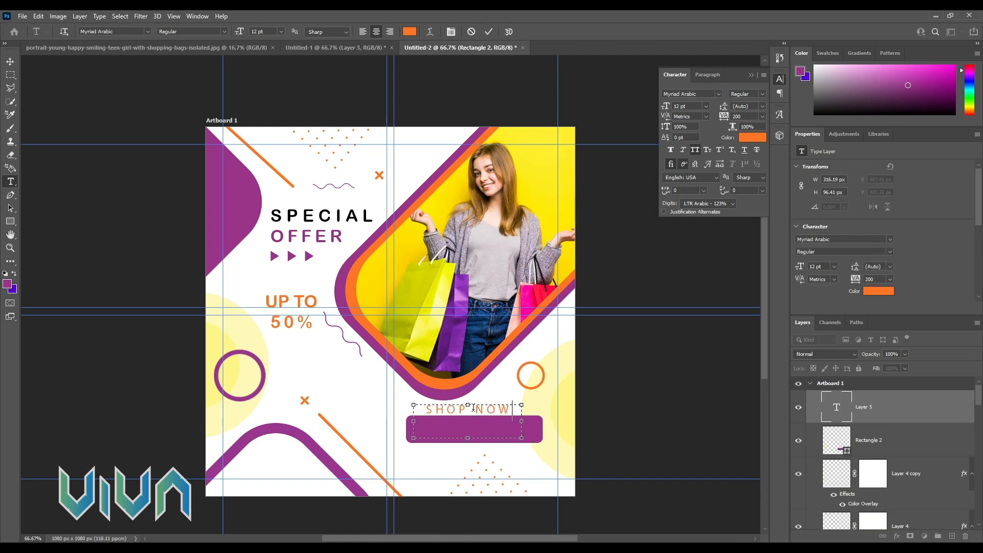
pyautogui.write(' <')
pyautogui.press('BackSpace')
pyautogui.write('>>')
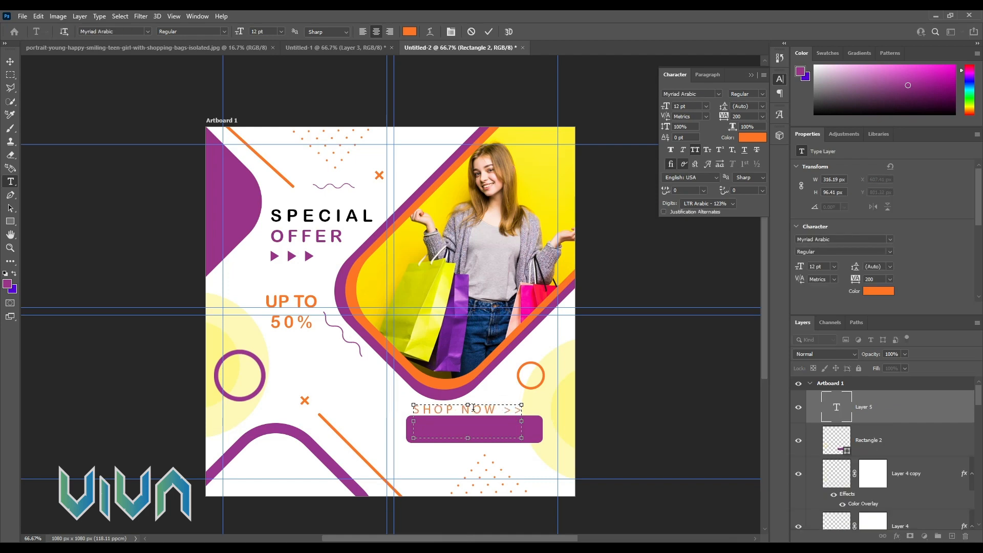
pyautogui.click(10, 61)
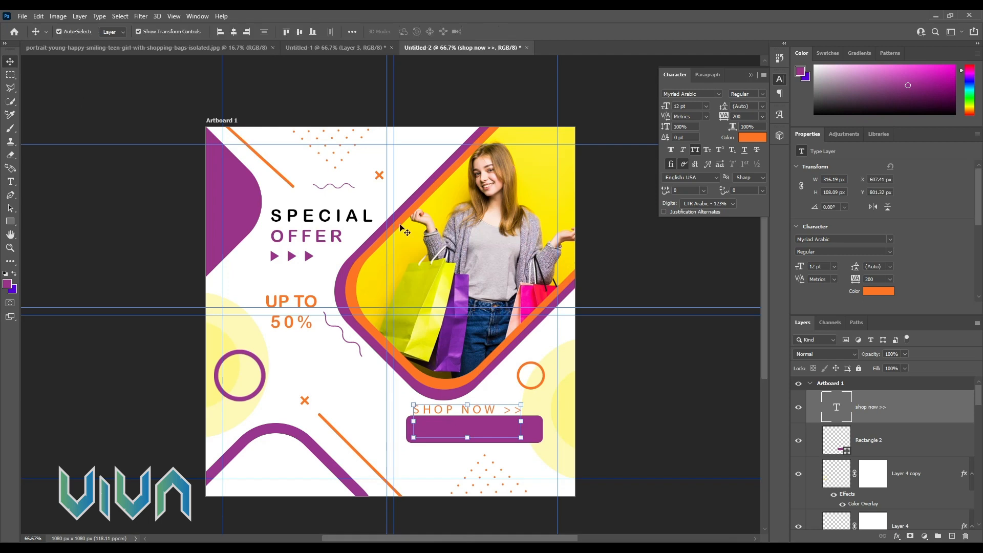
pyautogui.moveTo(490, 418)
pyautogui.mouseDown()
pyautogui.moveTo(493, 429)
pyautogui.moveTo(493, 419)
pyautogui.mouseUp()
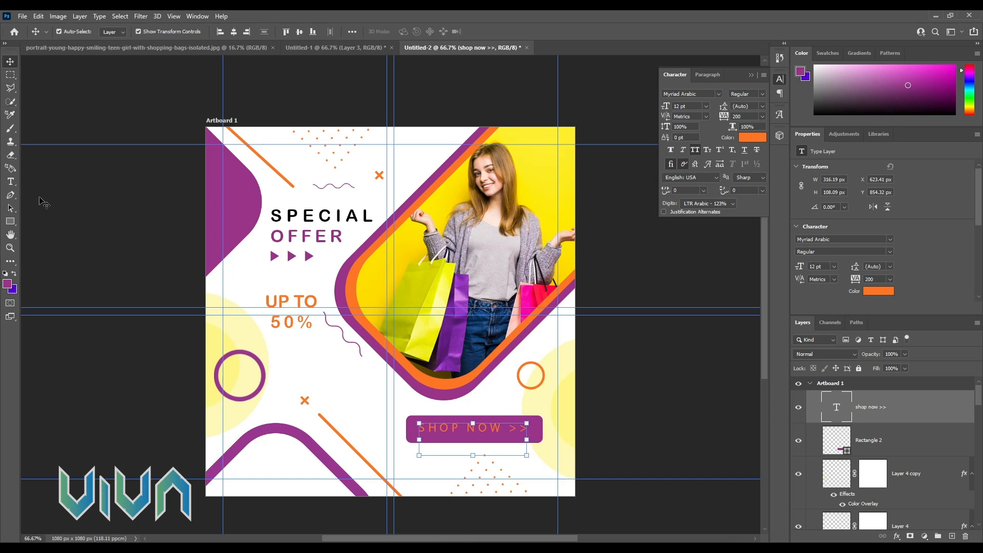
# - Change the SHOP NOW >> text color to white (ffffff)
pyautogui.click(10, 181)
pyautogui.click(407, 32)
pyautogui.click(630, 342)
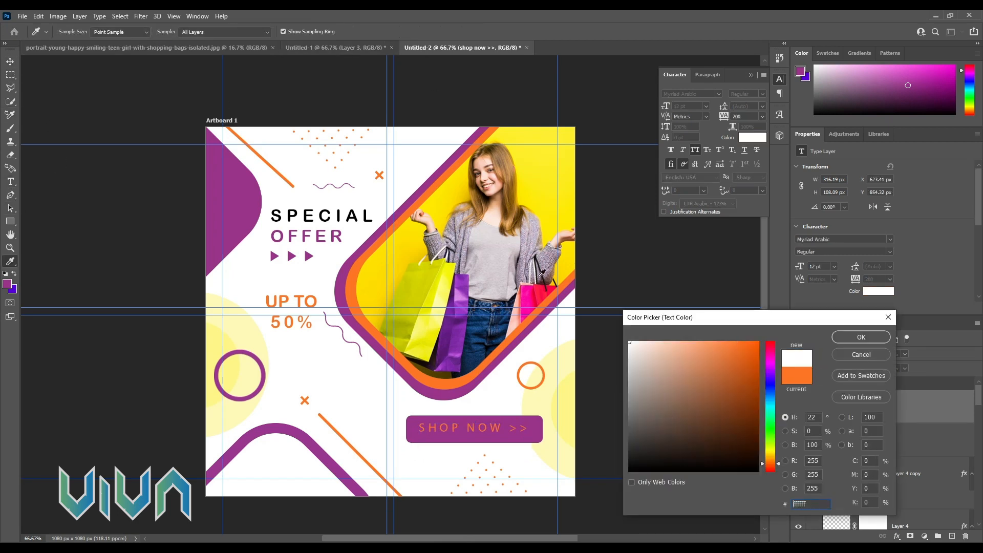
pyautogui.click(853, 338)
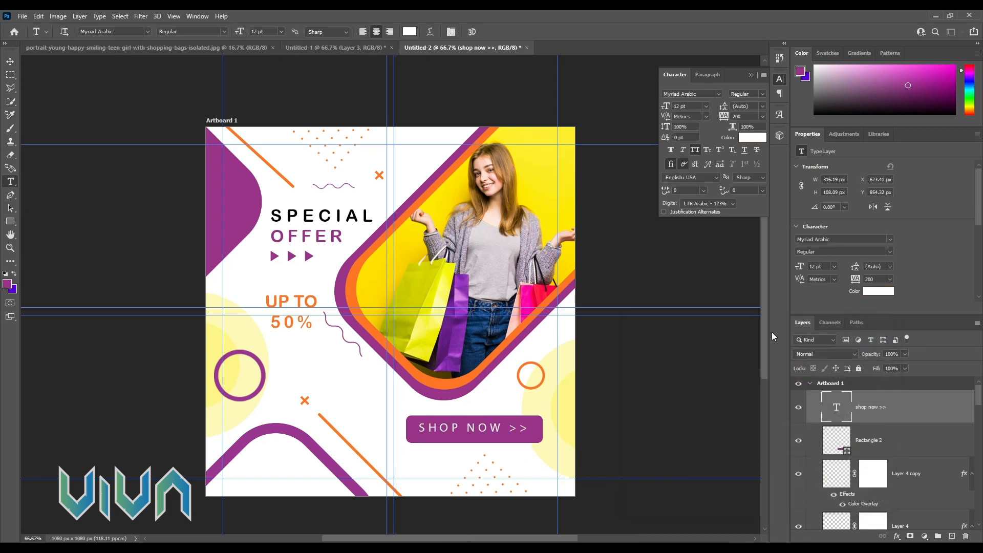
# - Nudge the SHOP NOW >> text slightly to the right within the purple rectangle
pyautogui.click(10, 62)
pyautogui.press('Right')
pyautogui.press('Right')
pyautogui.press('Right')
pyautogui.press('Right')
pyautogui.press('Right')
pyautogui.press('Right')
pyautogui.press('Right')
pyautogui.press('Right')
pyautogui.press('Right')
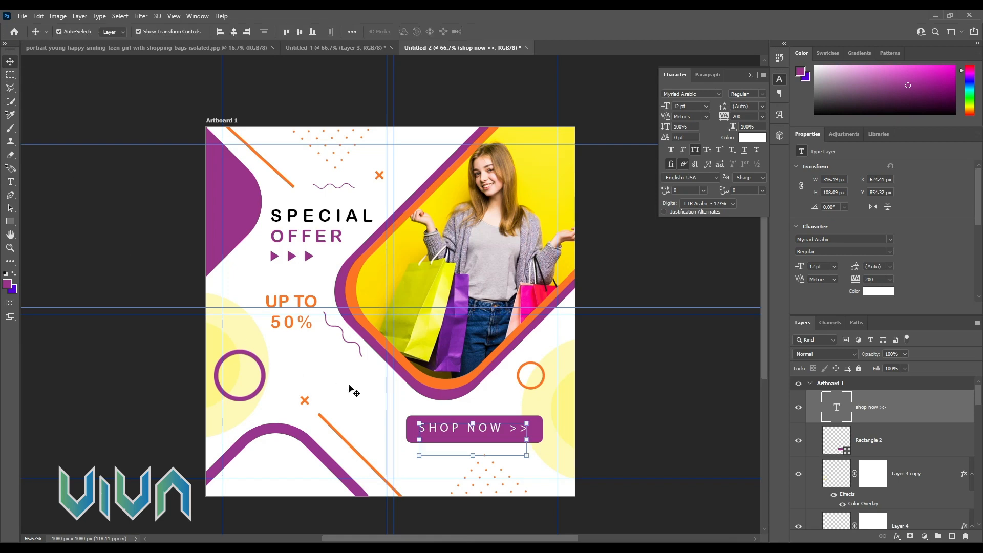
# - Hide the guides and deselect the SHOP NOW >> text to check the whole post layout
pyautogui.hotkey('ctrl', ';')
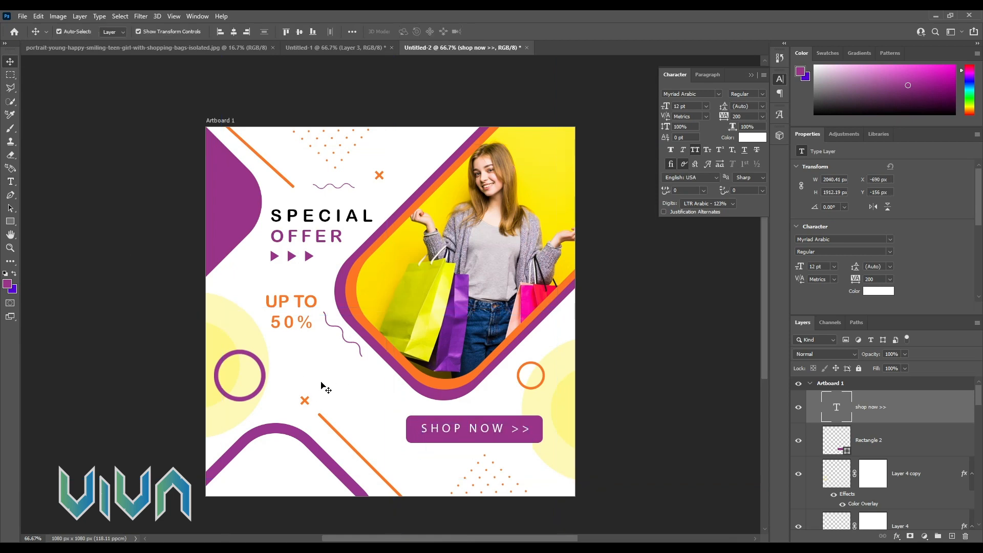
pyautogui.click(160, 362)
pyautogui.scroll(-1, 174, 363)
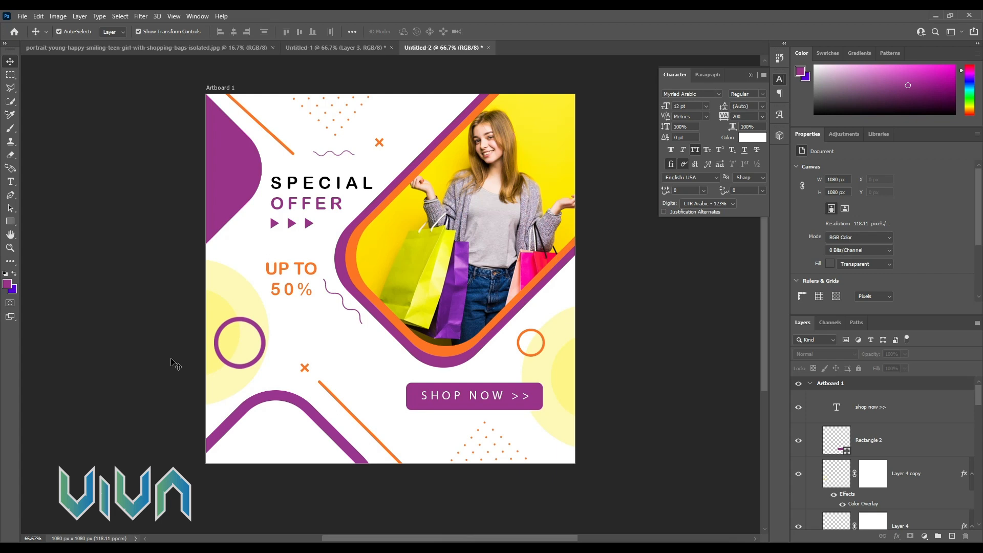
# - Show the guides again and move the solid purple shape in the artboard's upper-left corner 30 px left to X -720 px
pyautogui.hotkey('ctrl', ';')
pyautogui.click(258, 205)
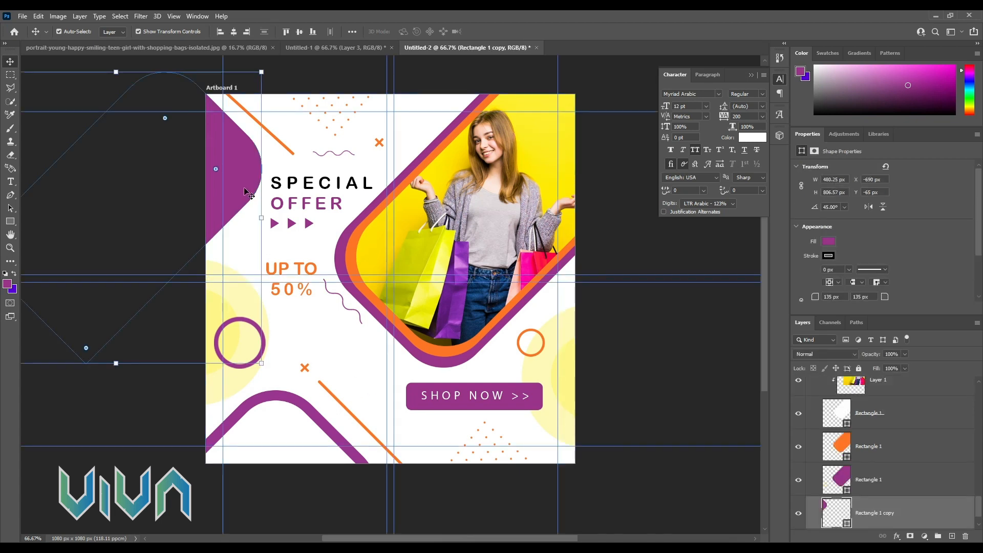
pyautogui.hotkey('shift', 'Left')
pyautogui.hotkey('shift', 'Left')
# - Shift the orange diagonal line at the artboard's upper-left about 30 px left, closer to the purple shape
pyautogui.click(263, 128)
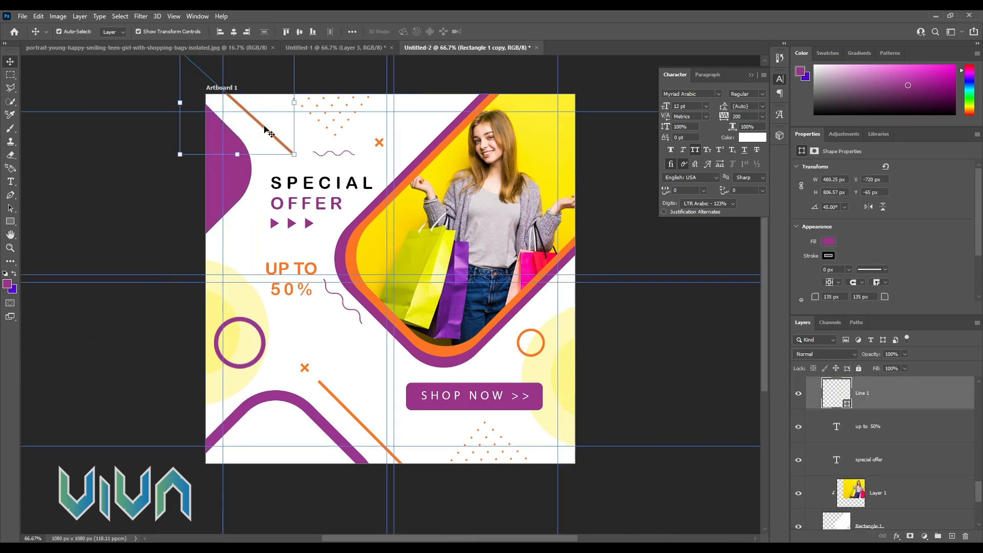
pyautogui.hotkey('shift', 'Left')
pyautogui.hotkey('shift', 'Left')
pyautogui.hotkey('shift', 'Left')
pyautogui.hotkey('shift', 'Left')
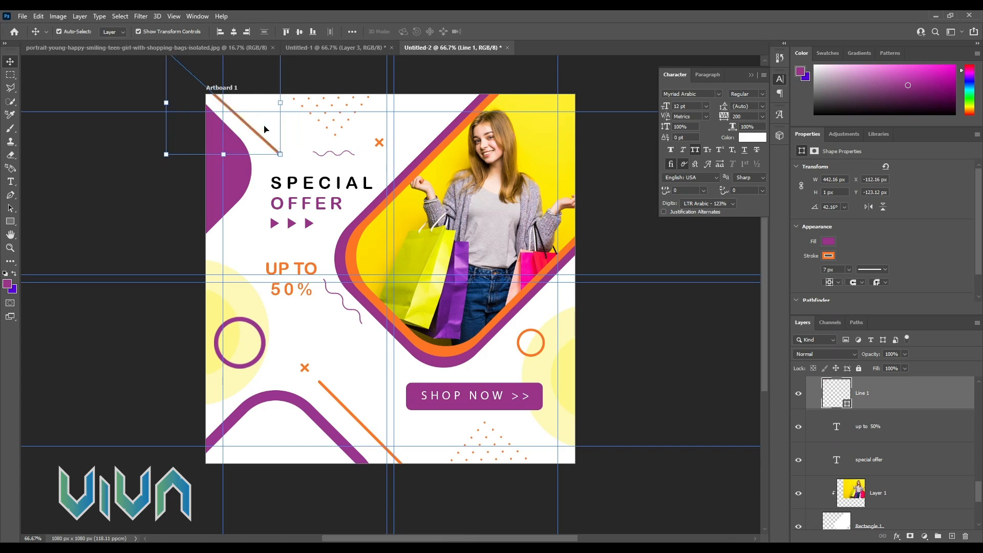
# - Move the SPECIAL OFFER and UP TO 50% texts together 30 px to the left
pyautogui.click(291, 185)
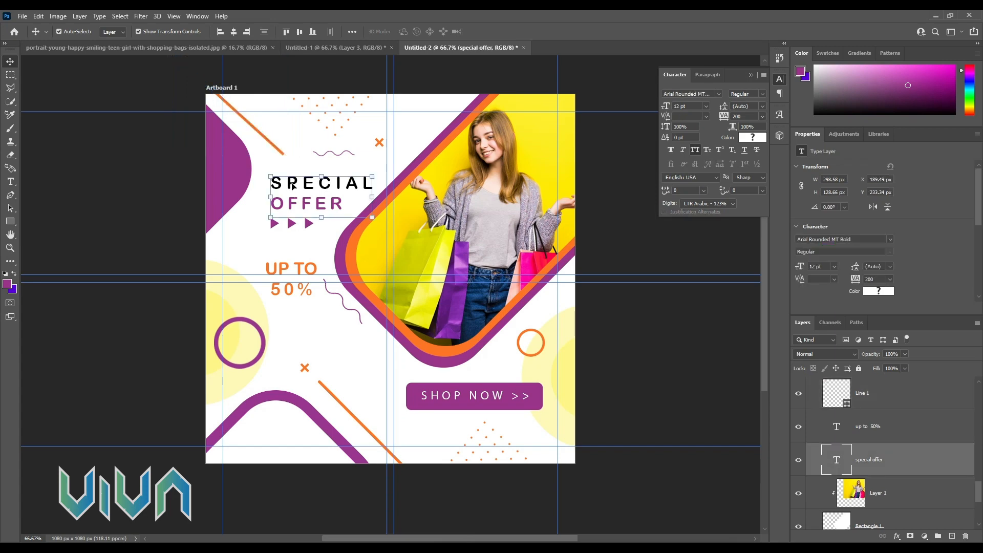
pyautogui.keyDown('shift'); pyautogui.click(299, 268); pyautogui.keyUp('shift')
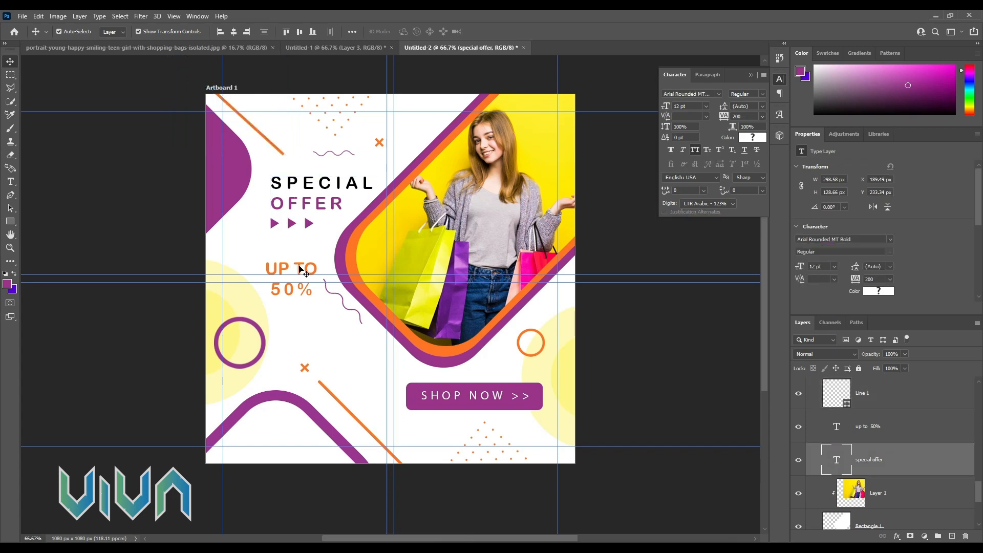
pyautogui.hotkey('shift', 'Left')
pyautogui.hotkey('shift', 'Left')
pyautogui.hotkey('shift', 'Left')
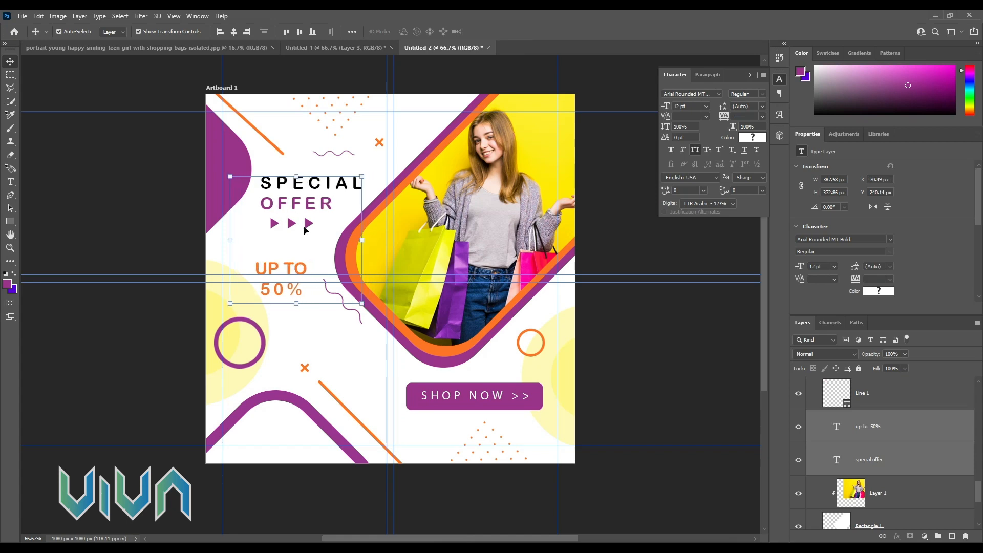
# - Move the three purple triangles below OFFER 20 px left to X 169 px and hide the guides
pyautogui.click(308, 228)
pyautogui.hotkey('shift', 'Left')
pyautogui.hotkey('shift', 'Left')
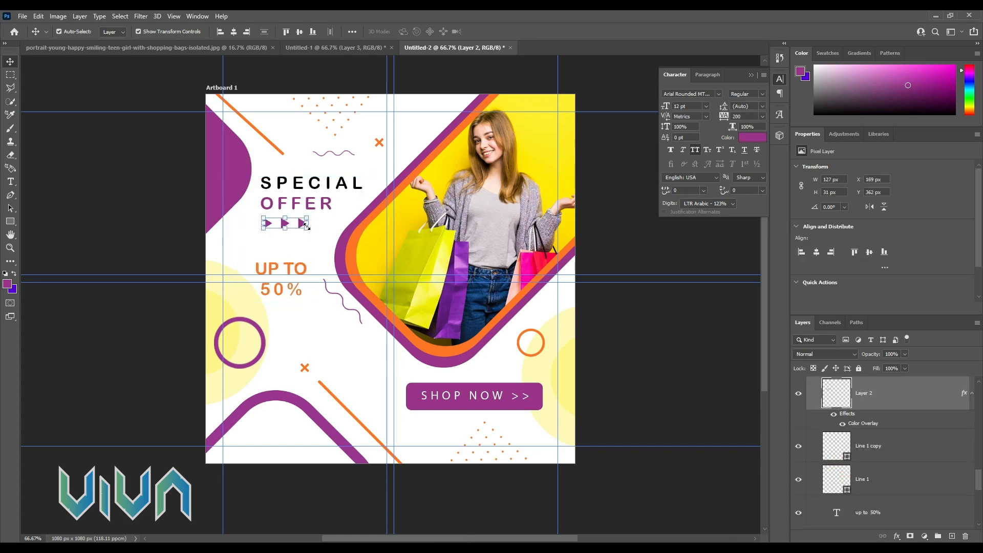
pyautogui.hotkey('ctrl', 'h')
pyautogui.click(184, 237)
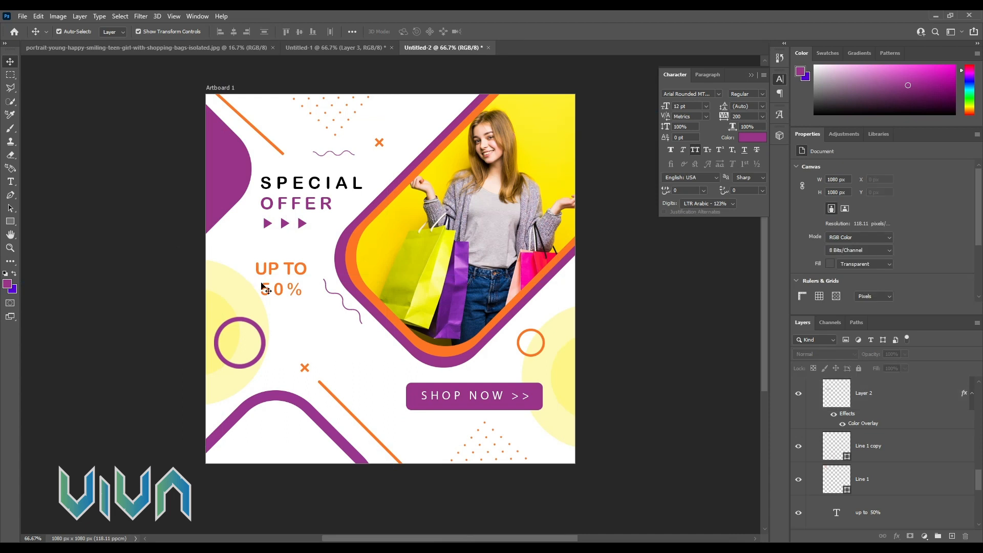
# - Show the guides and scale the UP TO 50% text up proportionally to about 128%
pyautogui.hotkey('ctrl', 'h')
pyautogui.click(294, 271)
pyautogui.hotkey('ctrl', 't')
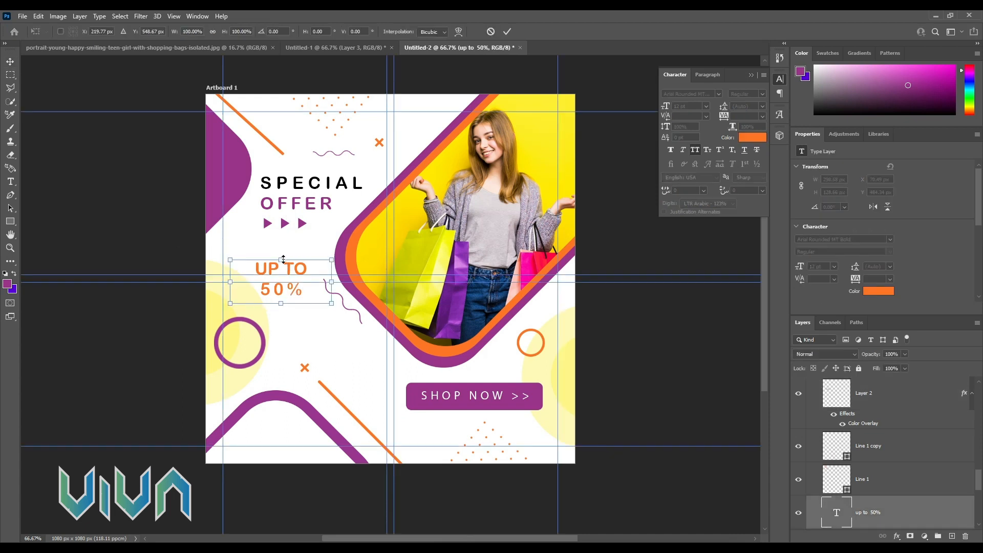
pyautogui.moveTo(283, 260); pyautogui.dragTo(285, 253)
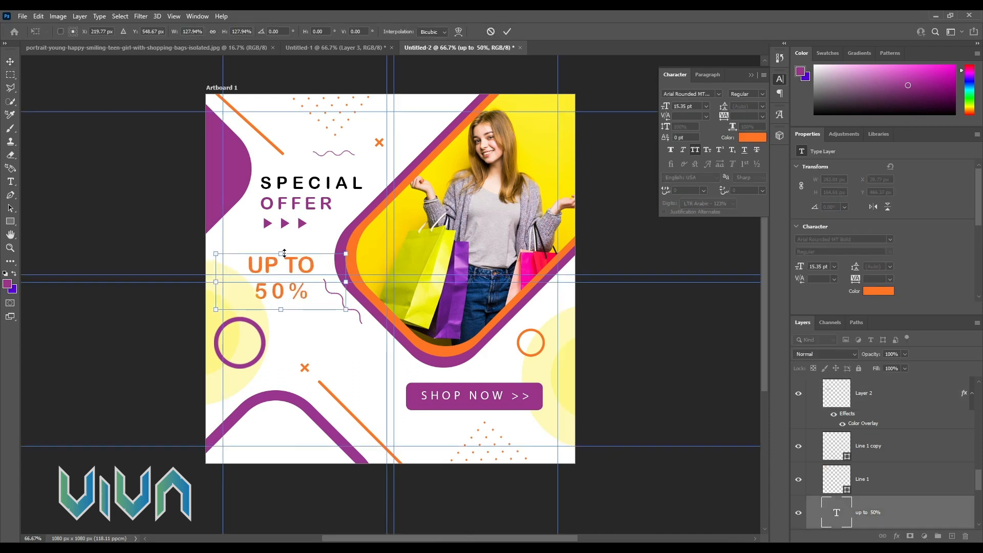
# - Move the enlarged UP TO 50% text 36 px right to X 255.77 px, apply the transform and hide the guides
pyautogui.hotkey('shift', 'Right')
pyautogui.hotkey('shift', 'Right')
pyautogui.hotkey('shift', 'Right')
pyautogui.press('Right')
pyautogui.press('Right')
pyautogui.press('Right')
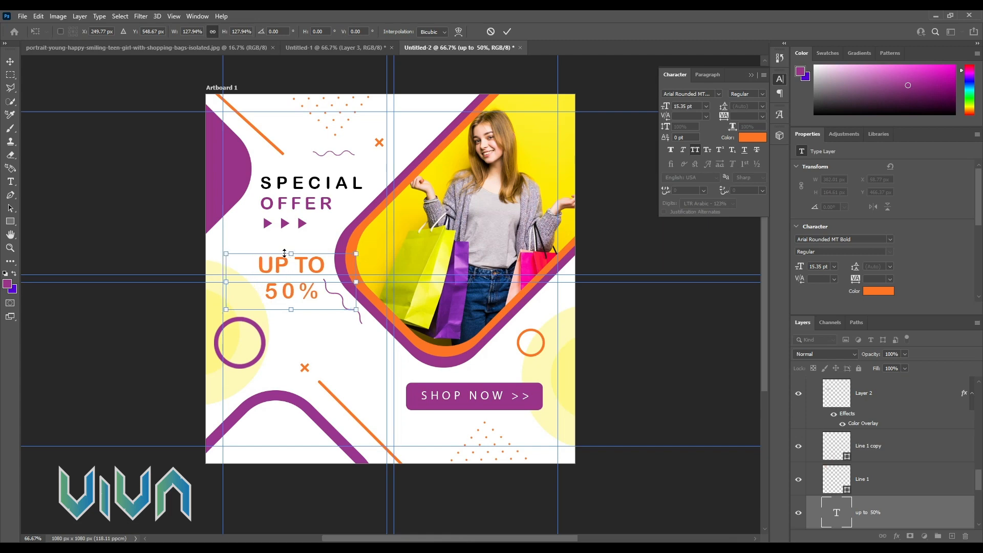
pyautogui.press('Right')
pyautogui.press('Right')
pyautogui.press('Right')
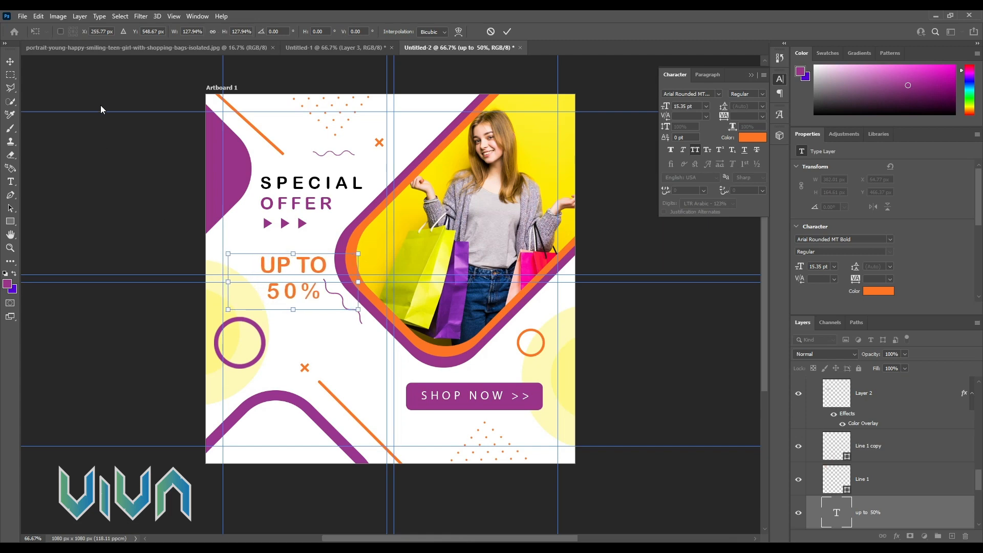
pyautogui.press('Return')
pyautogui.hotkey('ctrl', 'h')
pyautogui.click(125, 133)
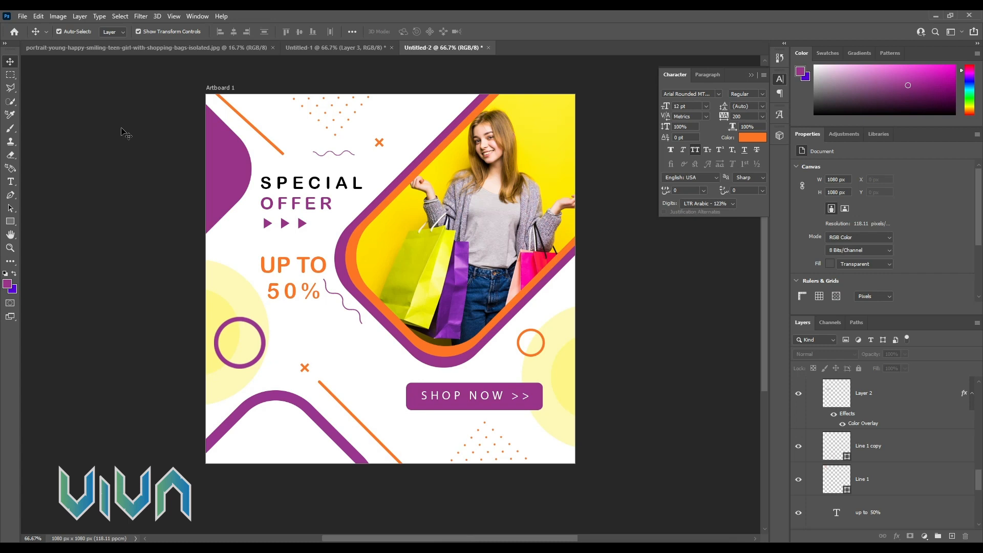
# - Copy the rectangular orange dot pattern from Untitled-1 into Untitled-2, scale it to 116.67% and place it over the lower-left purple outline
pyautogui.click(368, 50)
pyautogui.click(383, 317)
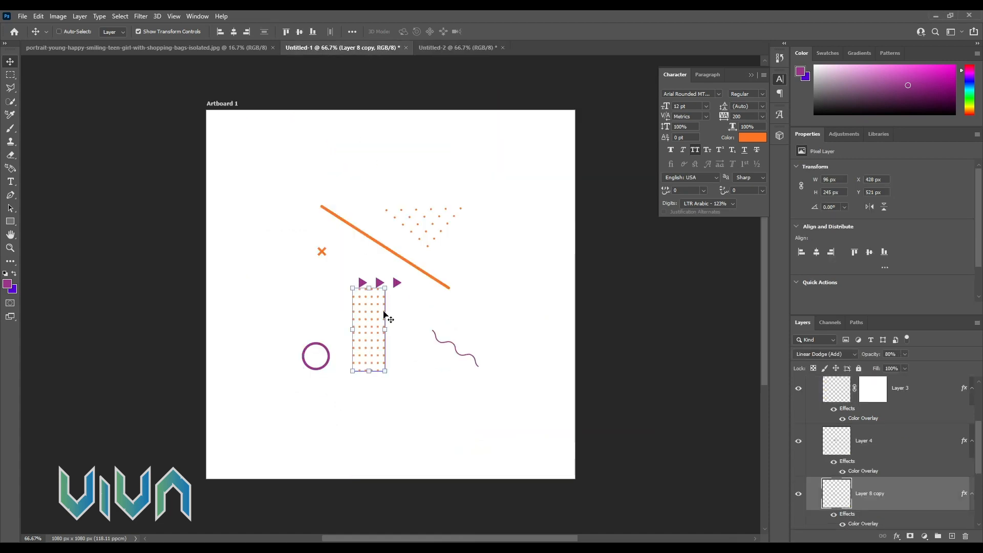
pyautogui.moveTo(384, 316); pyautogui.dragTo(299, 365)
pyautogui.hotkey('ctrl', 'z')
pyautogui.moveTo(304, 420); pyautogui.dragTo(276, 425)
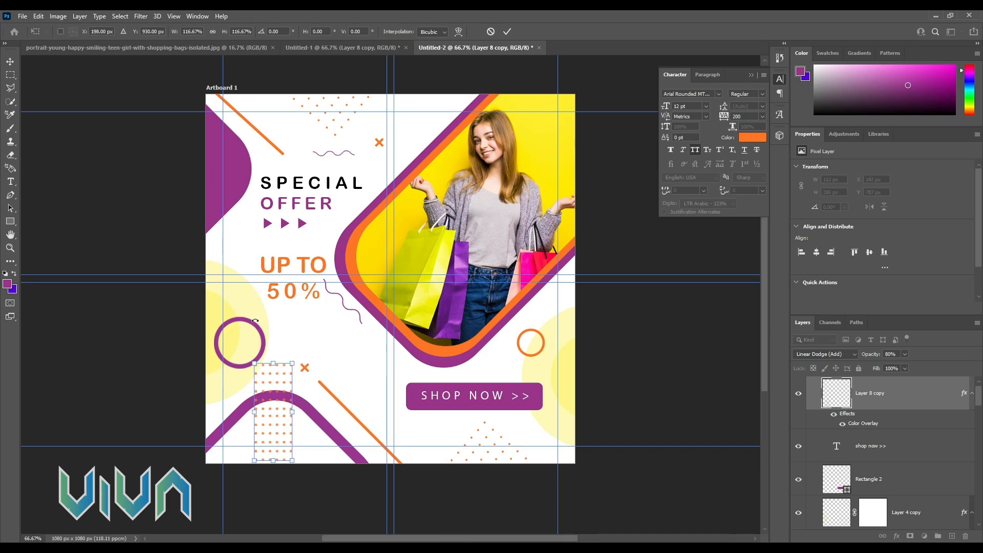
pyautogui.press('Return')
# - Move the purple ring to X 14 px, Y 610 px and scale it down to about 132 x 133 px
pyautogui.click(253, 319)
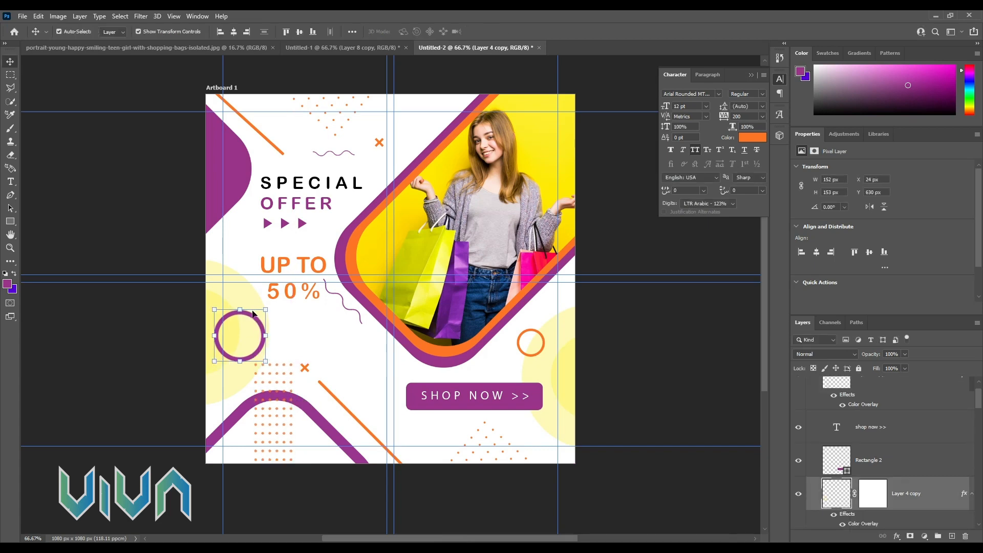
pyautogui.moveTo(254, 313); pyautogui.dragTo(250, 307)
pyautogui.hotkey('ctrl', 't')
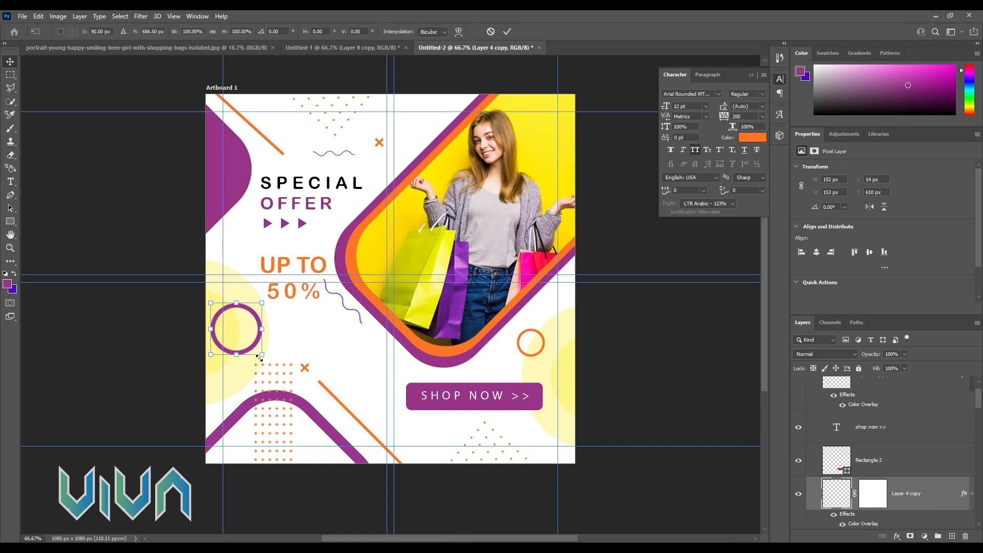
pyautogui.moveTo(259, 357); pyautogui.dragTo(253, 353)
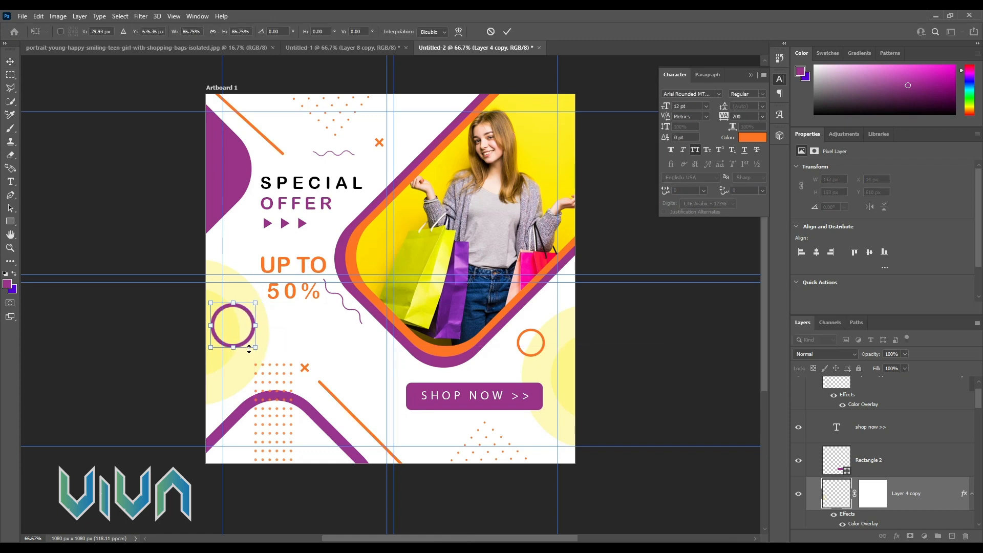
pyautogui.press('Return')
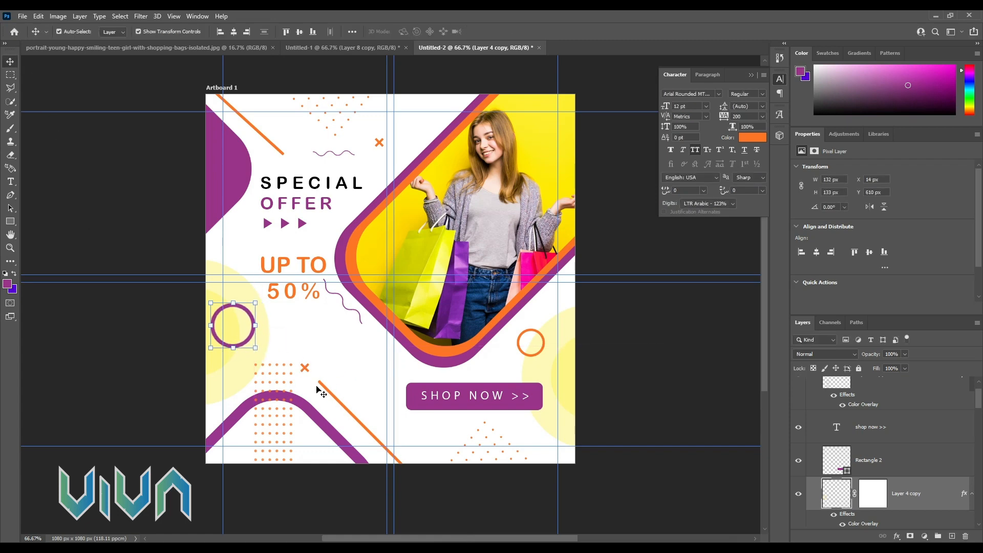
# - Move the rectangular orange dot pattern up about 10 px to Y 777 px and deselect everything
pyautogui.click(282, 417)
pyautogui.click(281, 413)
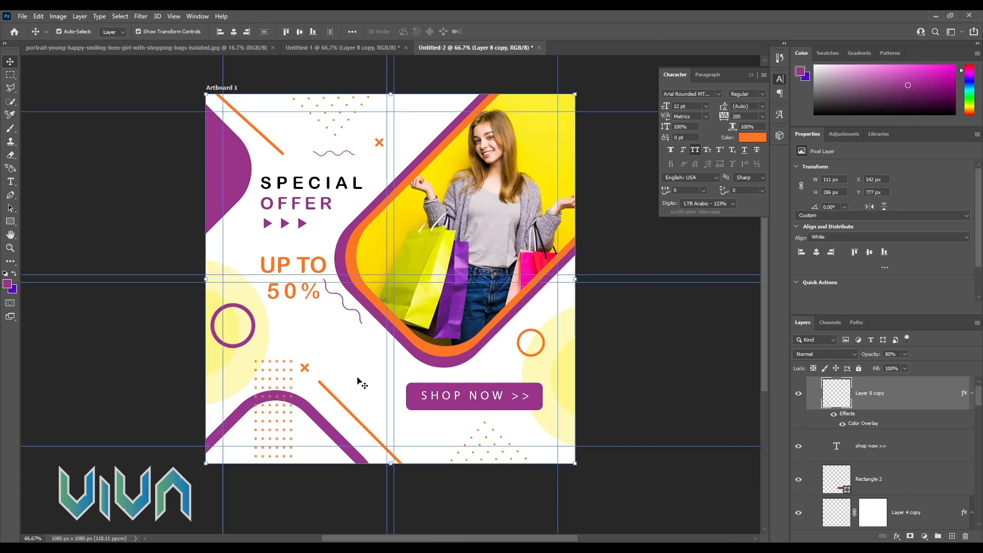
pyautogui.click(596, 366)
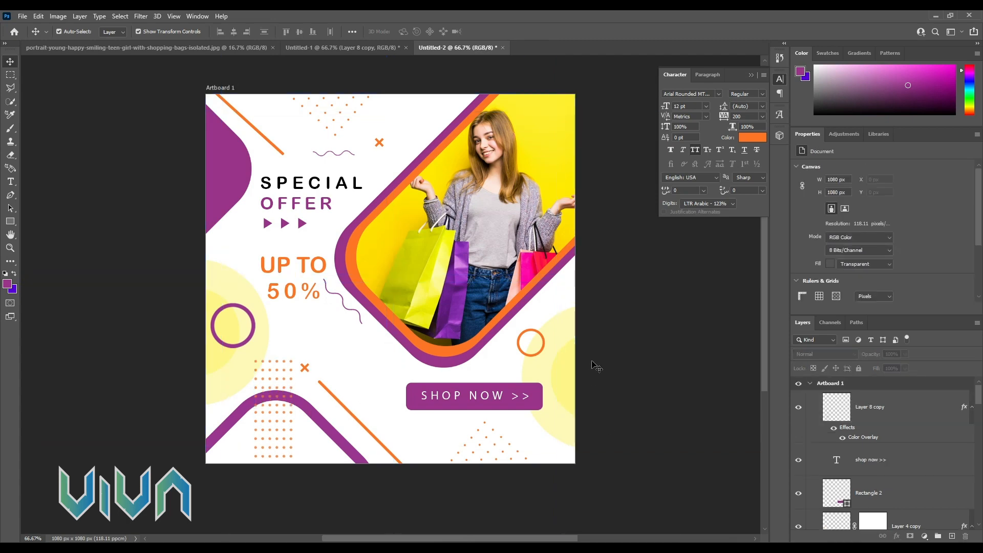